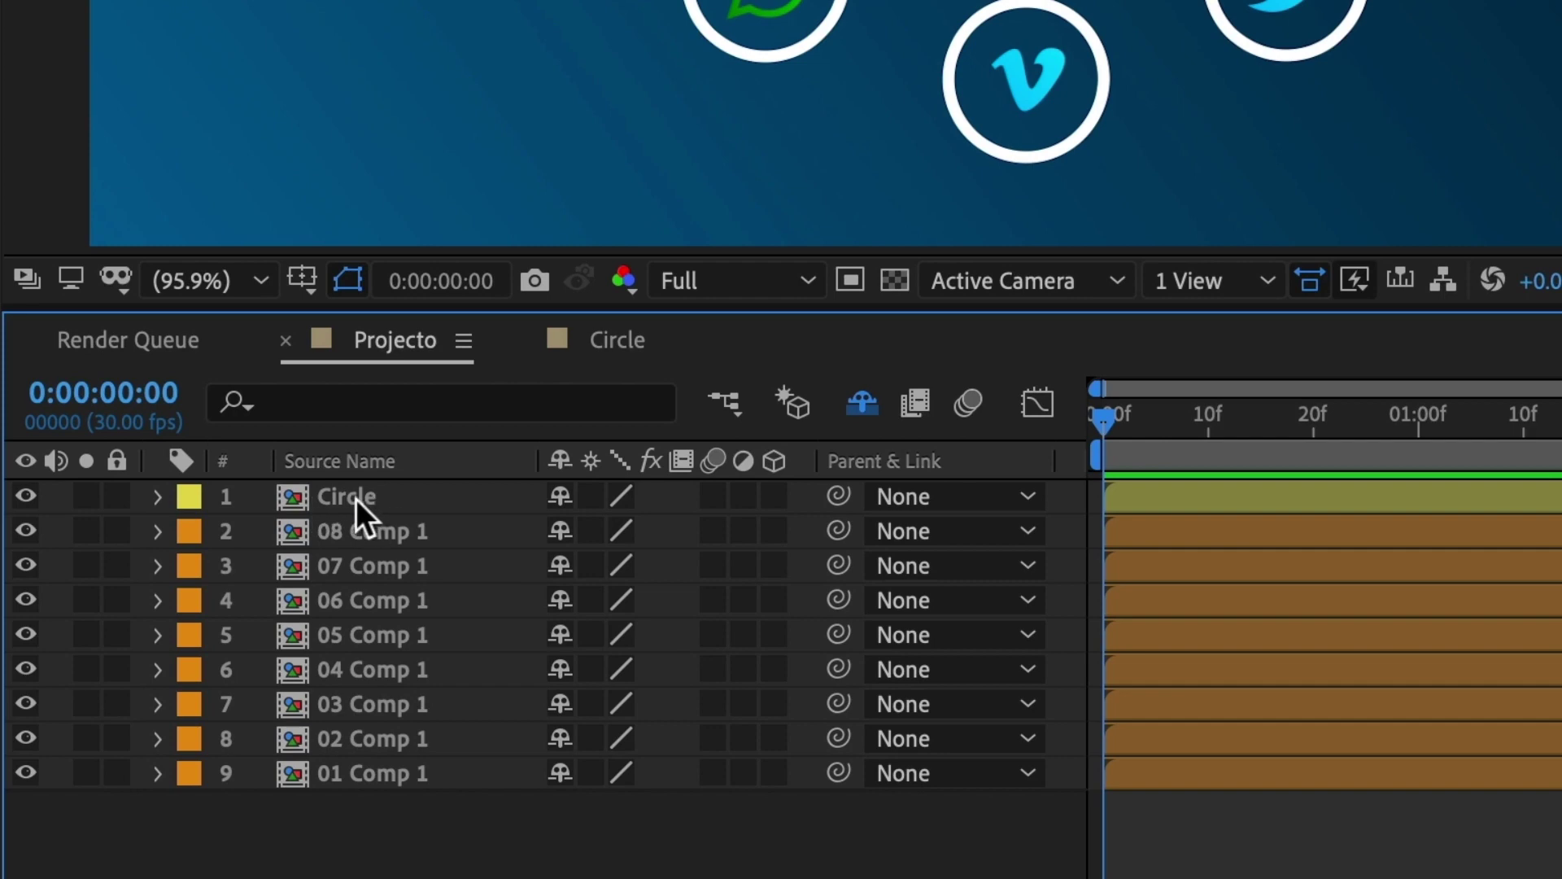
Step: Keyframe the Circle layer's Rotation from 0° at frame 0 to 90° at six seconds, then preview
left_click(354, 500)
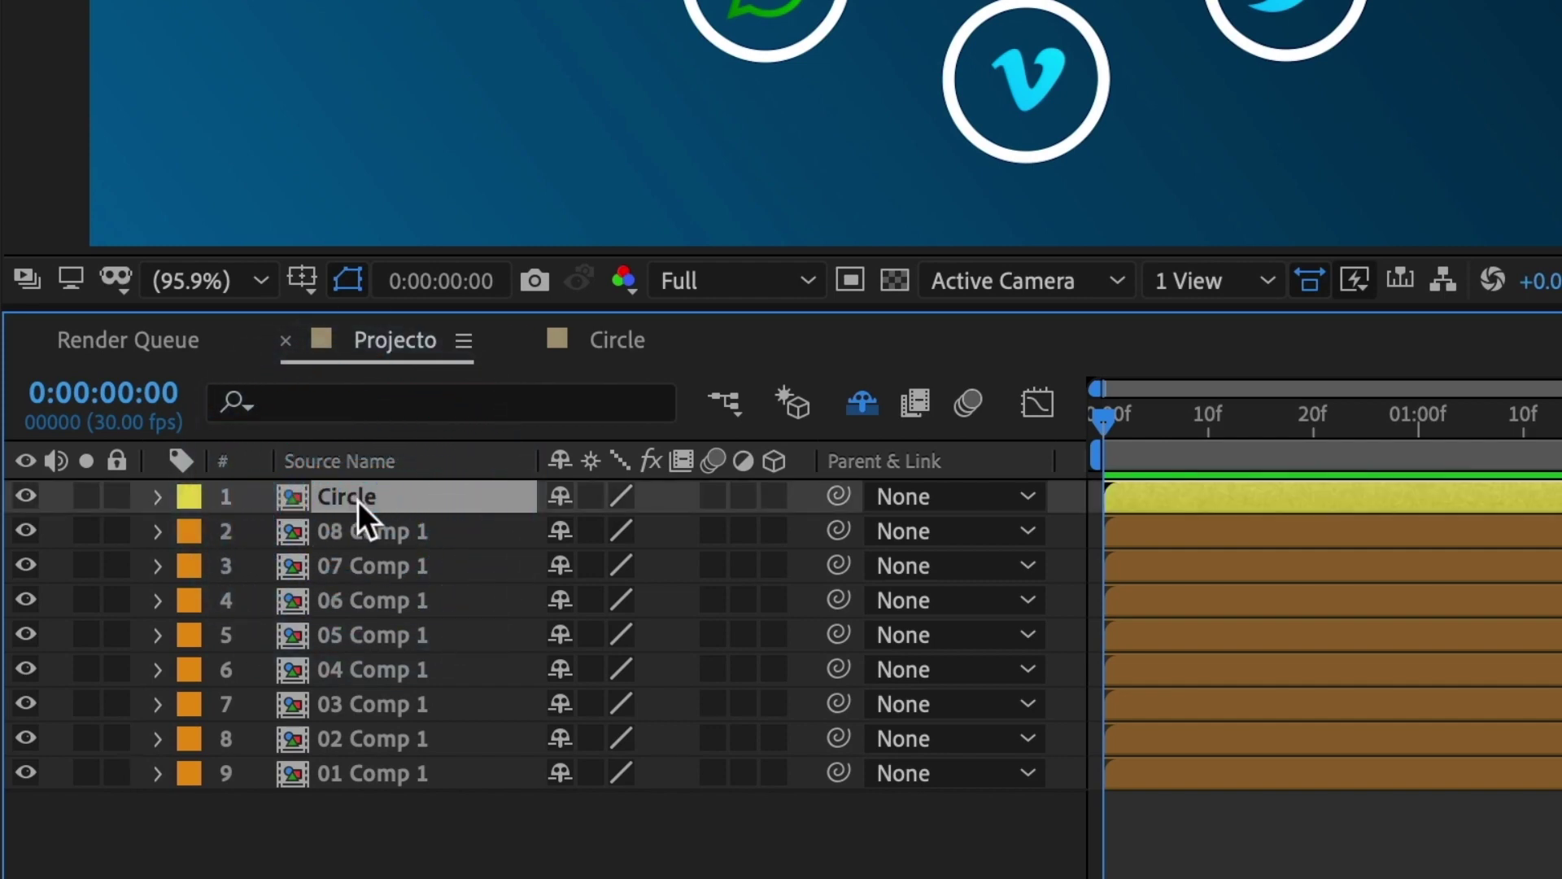
key("r")
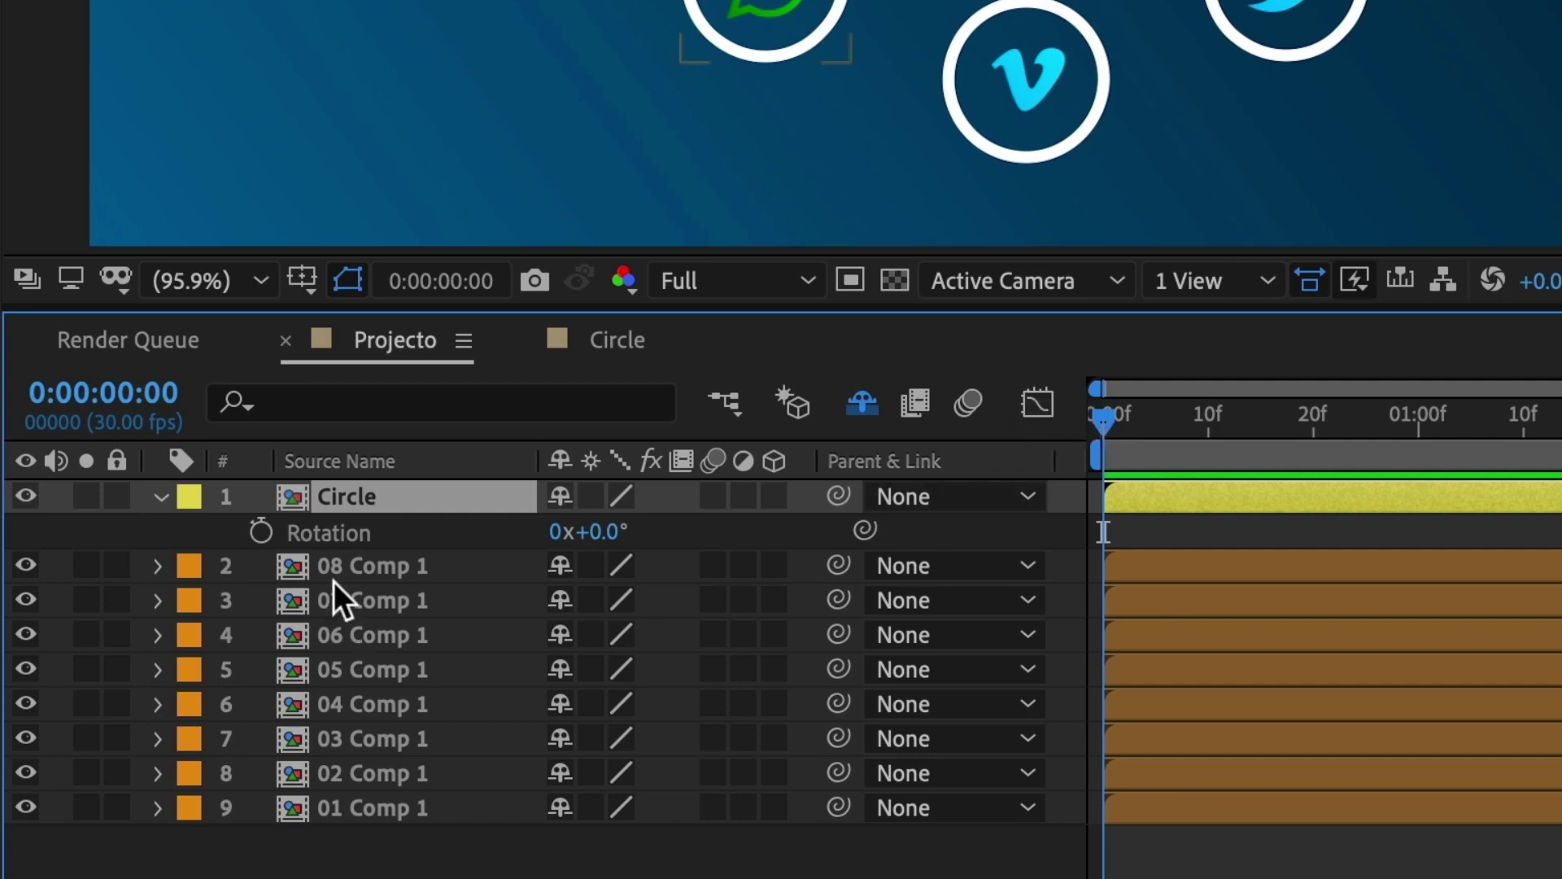
left_click(258, 531)
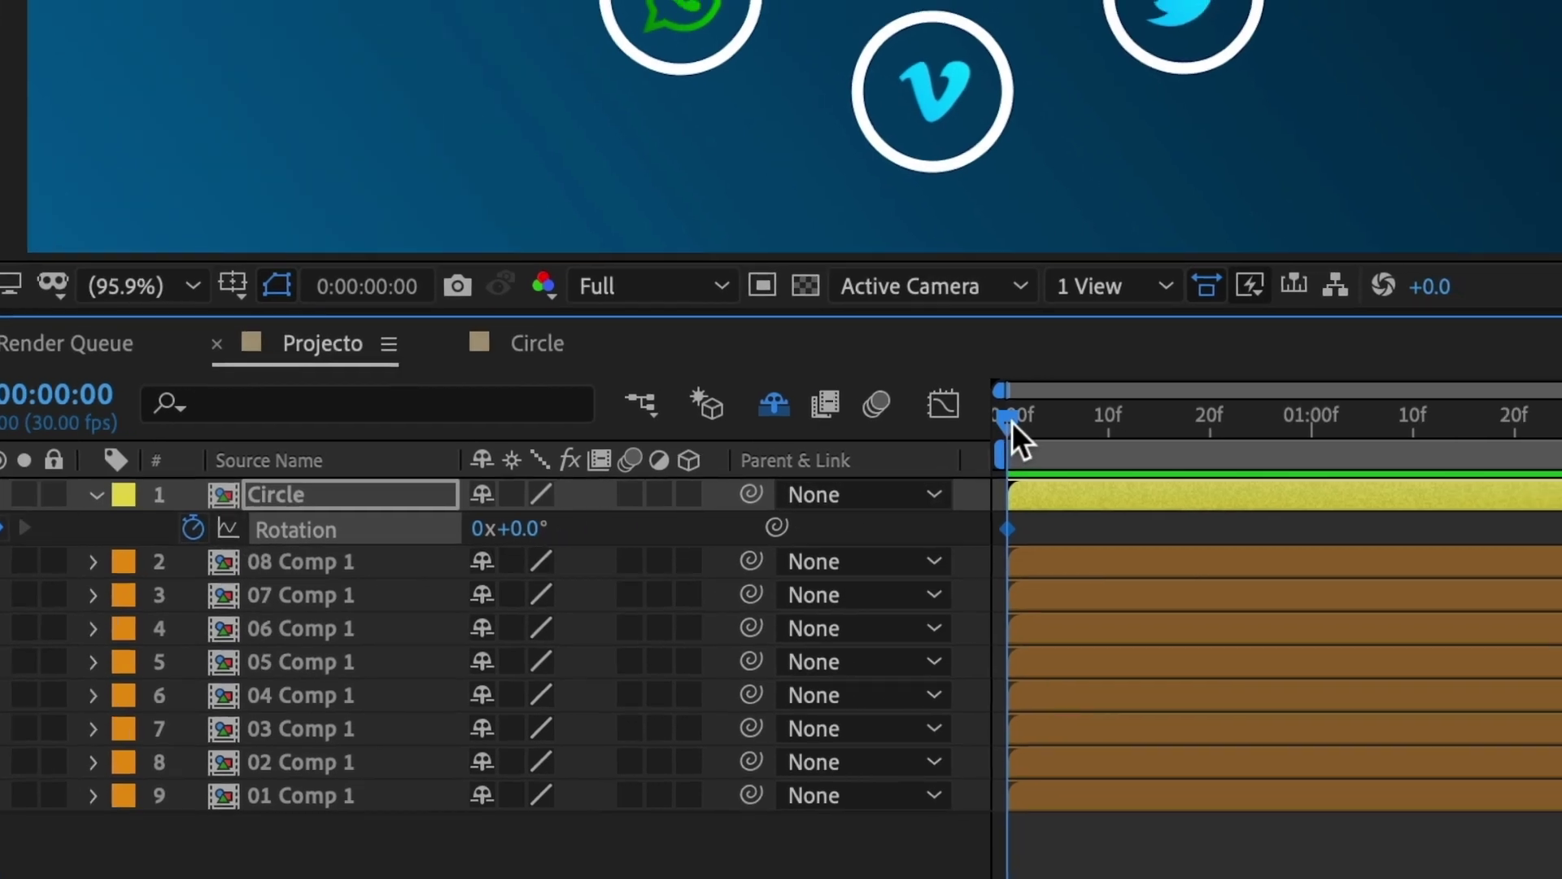
mouse_move(1012, 422)
left_mouse_down()
mouse_move(597, 434)
mouse_move(1486, 491)
left_mouse_up()
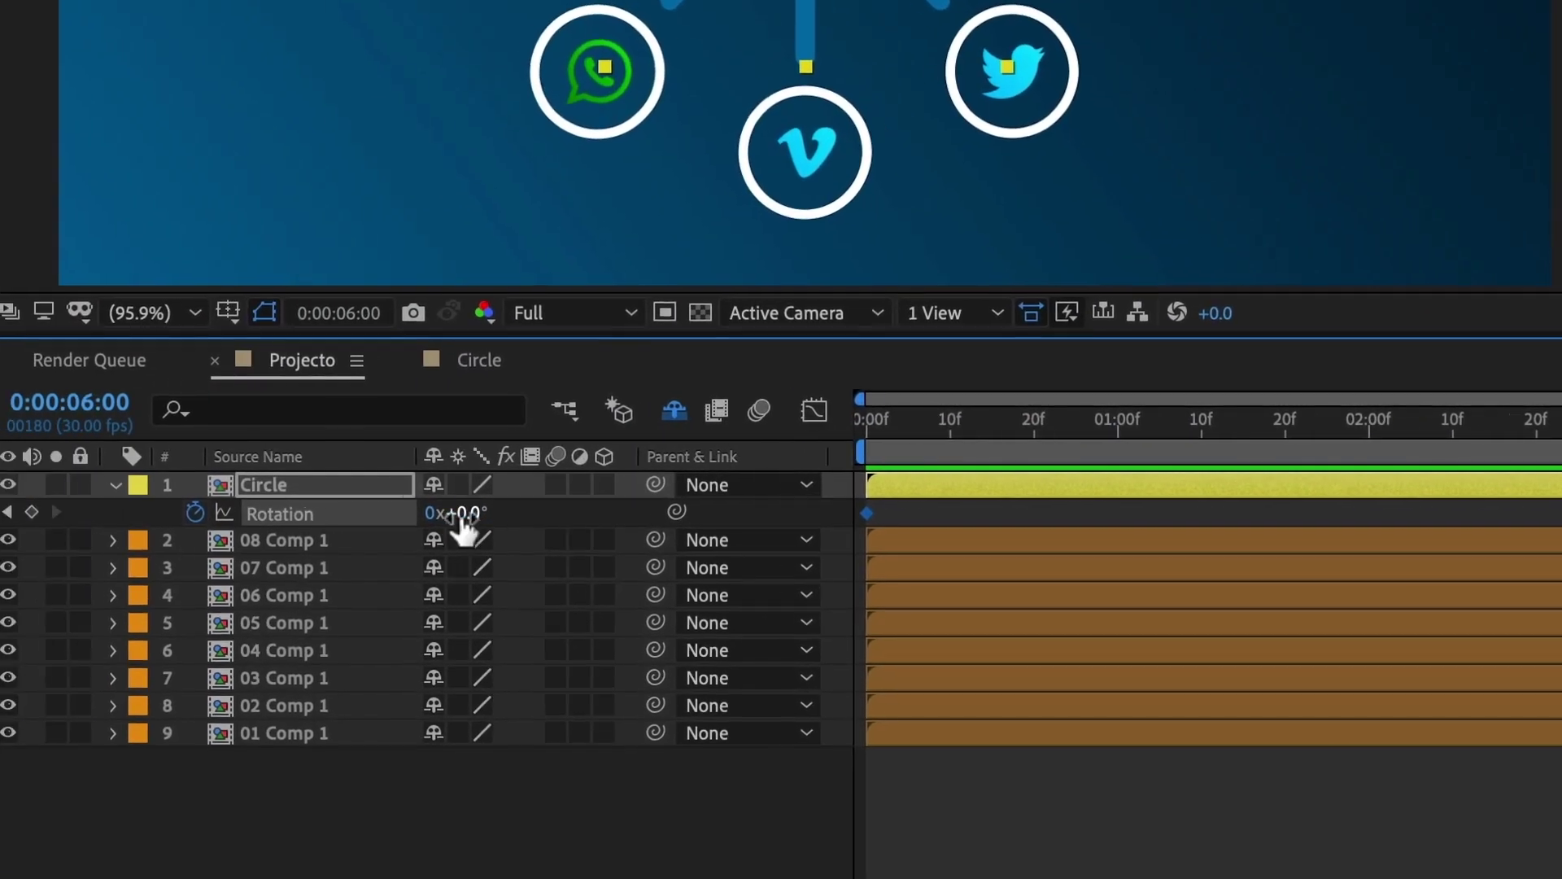
left_click(480, 514)
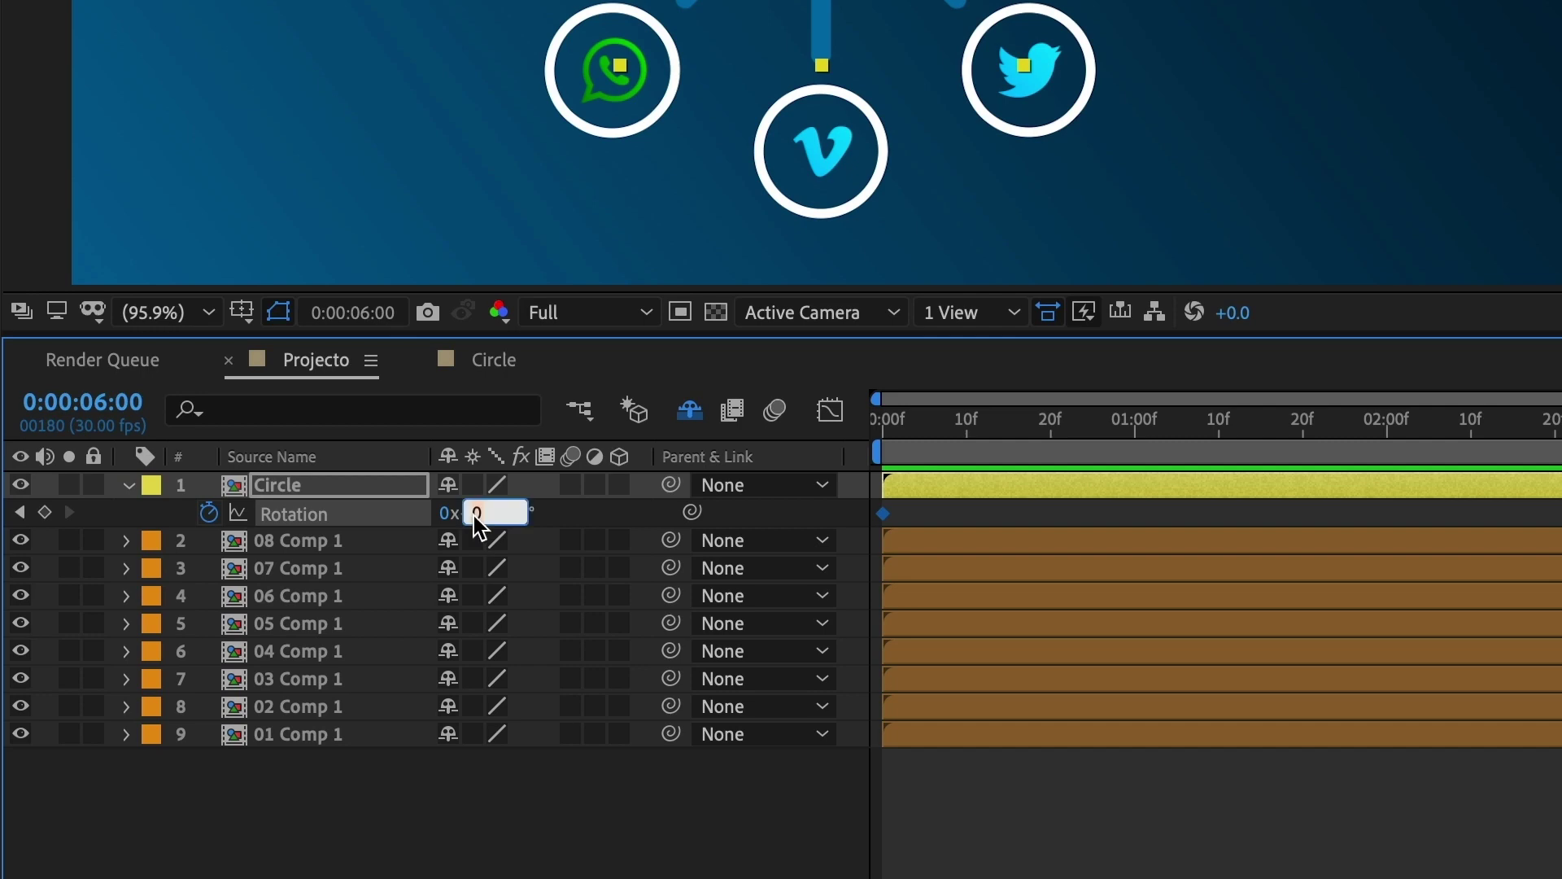
type("90")
key("Return")
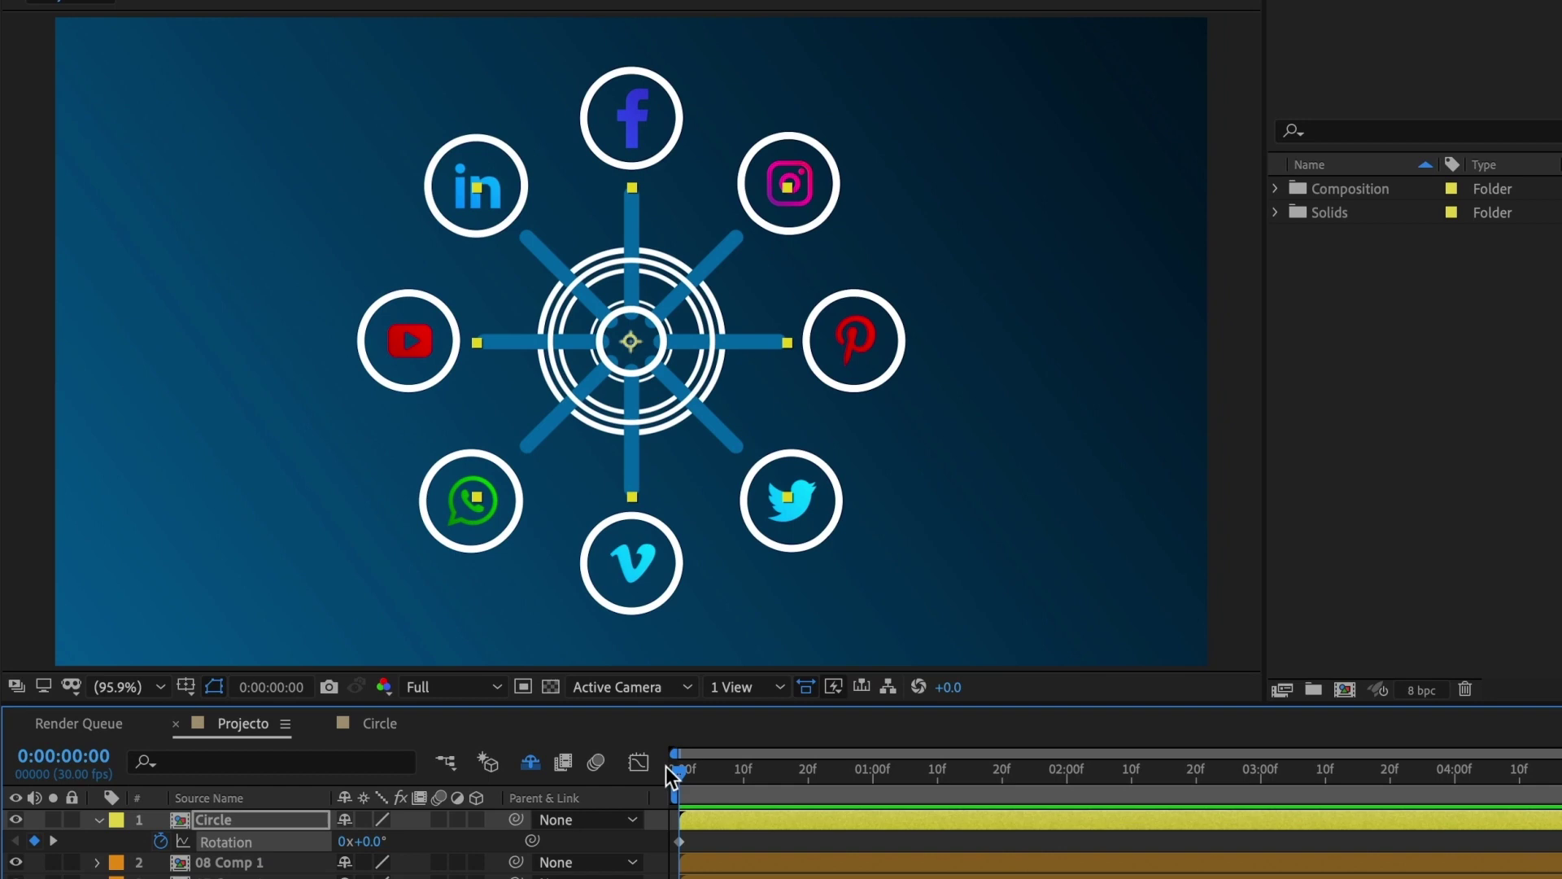
left_click(665, 767)
key("space")
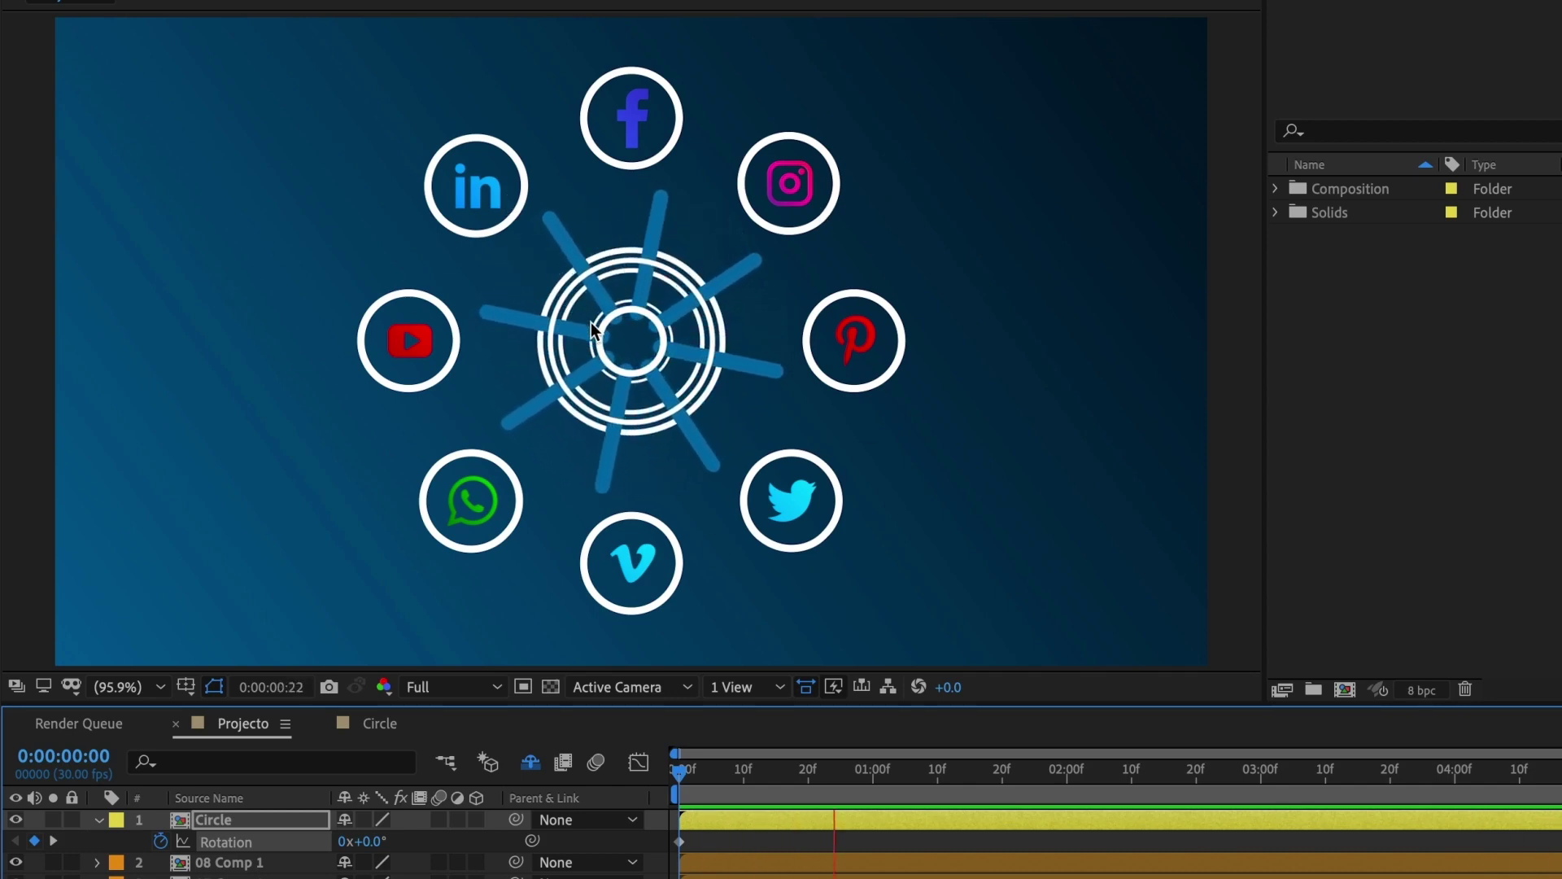
Step: Pick-whip icon layers 08 through 01 Comp 1 to the Circle layer and preview the orbit
left_click(676, 774)
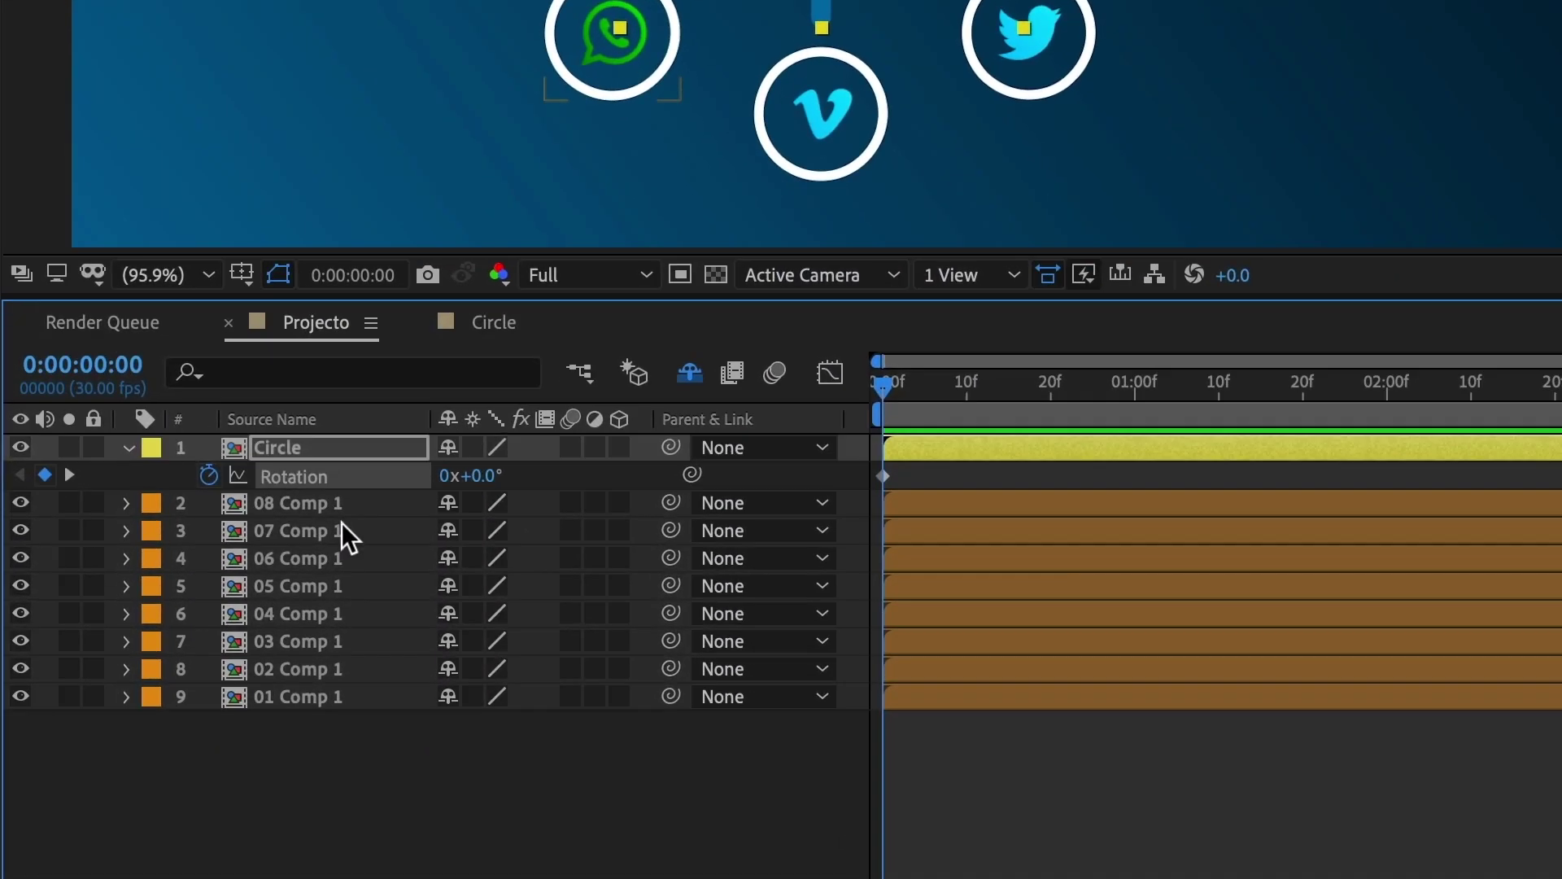
left_click(254, 869)
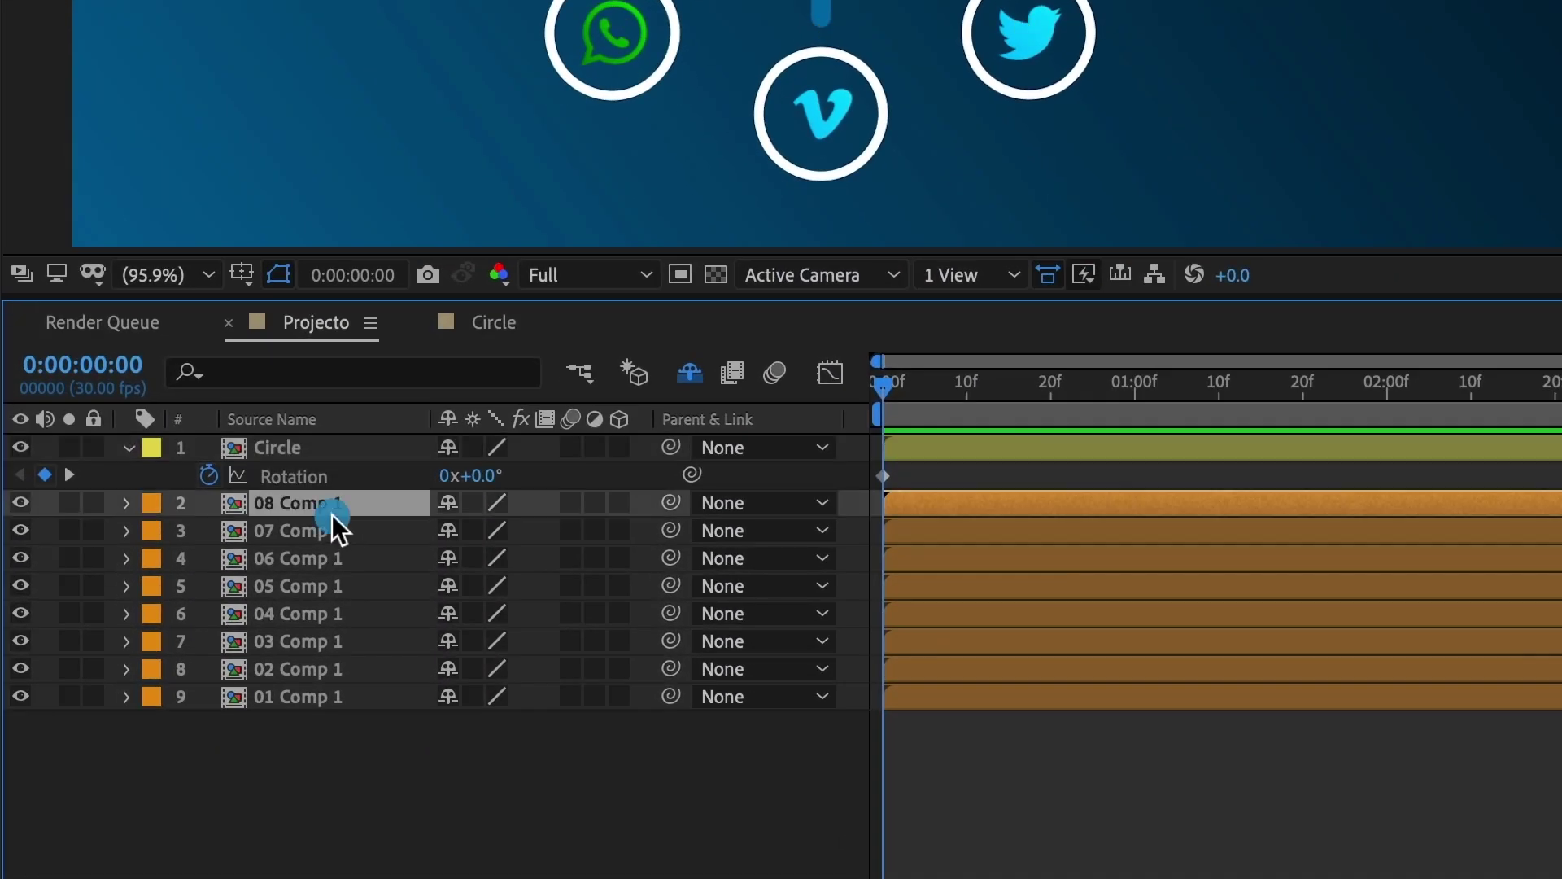
left_click(281, 692, "shift")
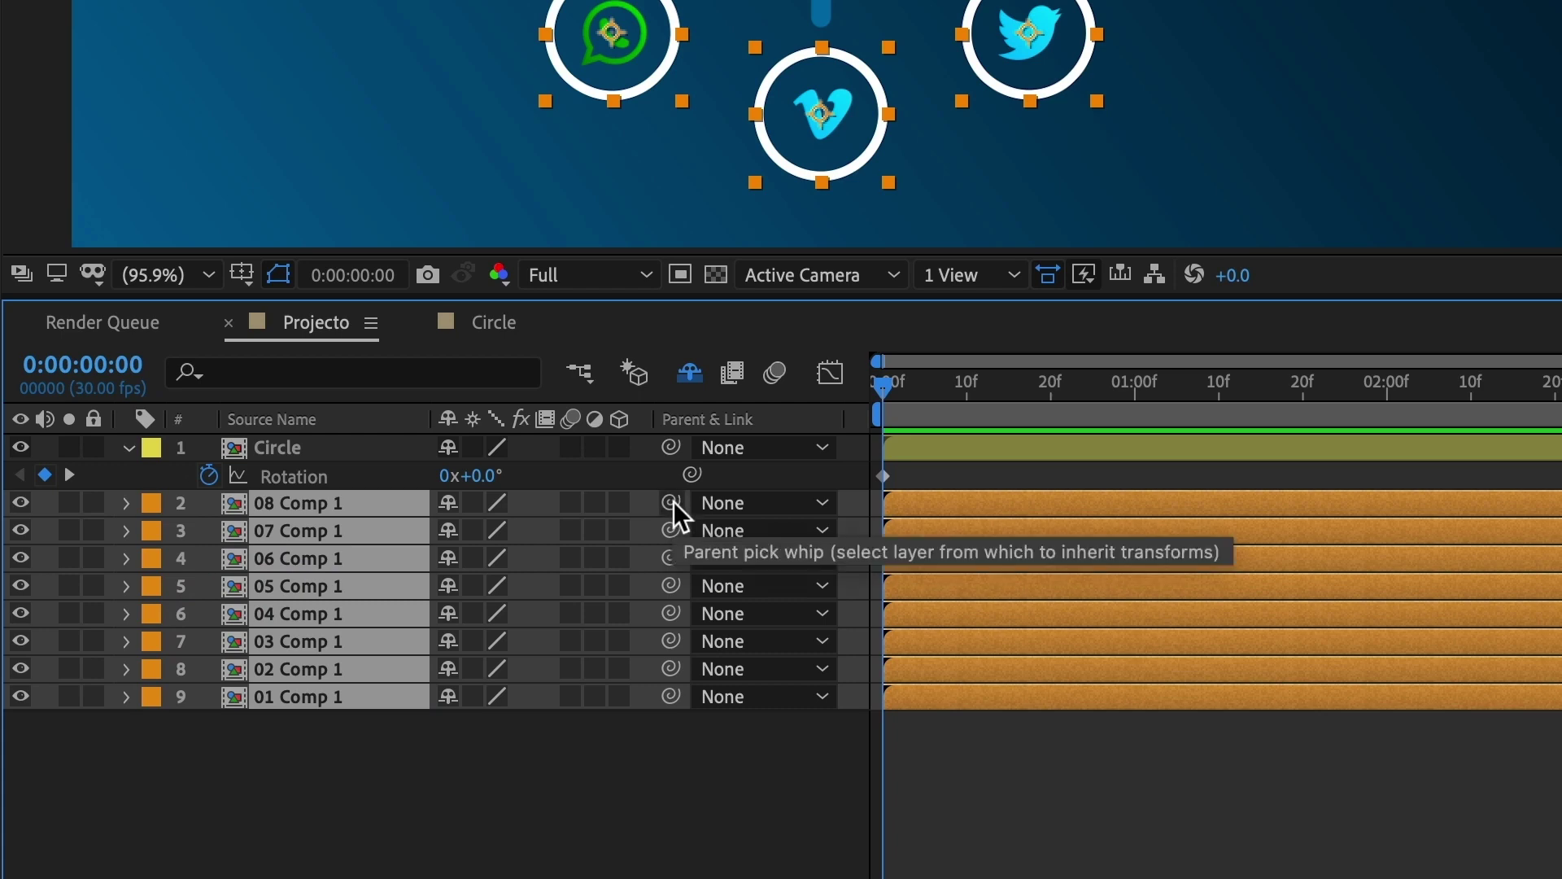
left_click_drag(675, 501, 279, 447)
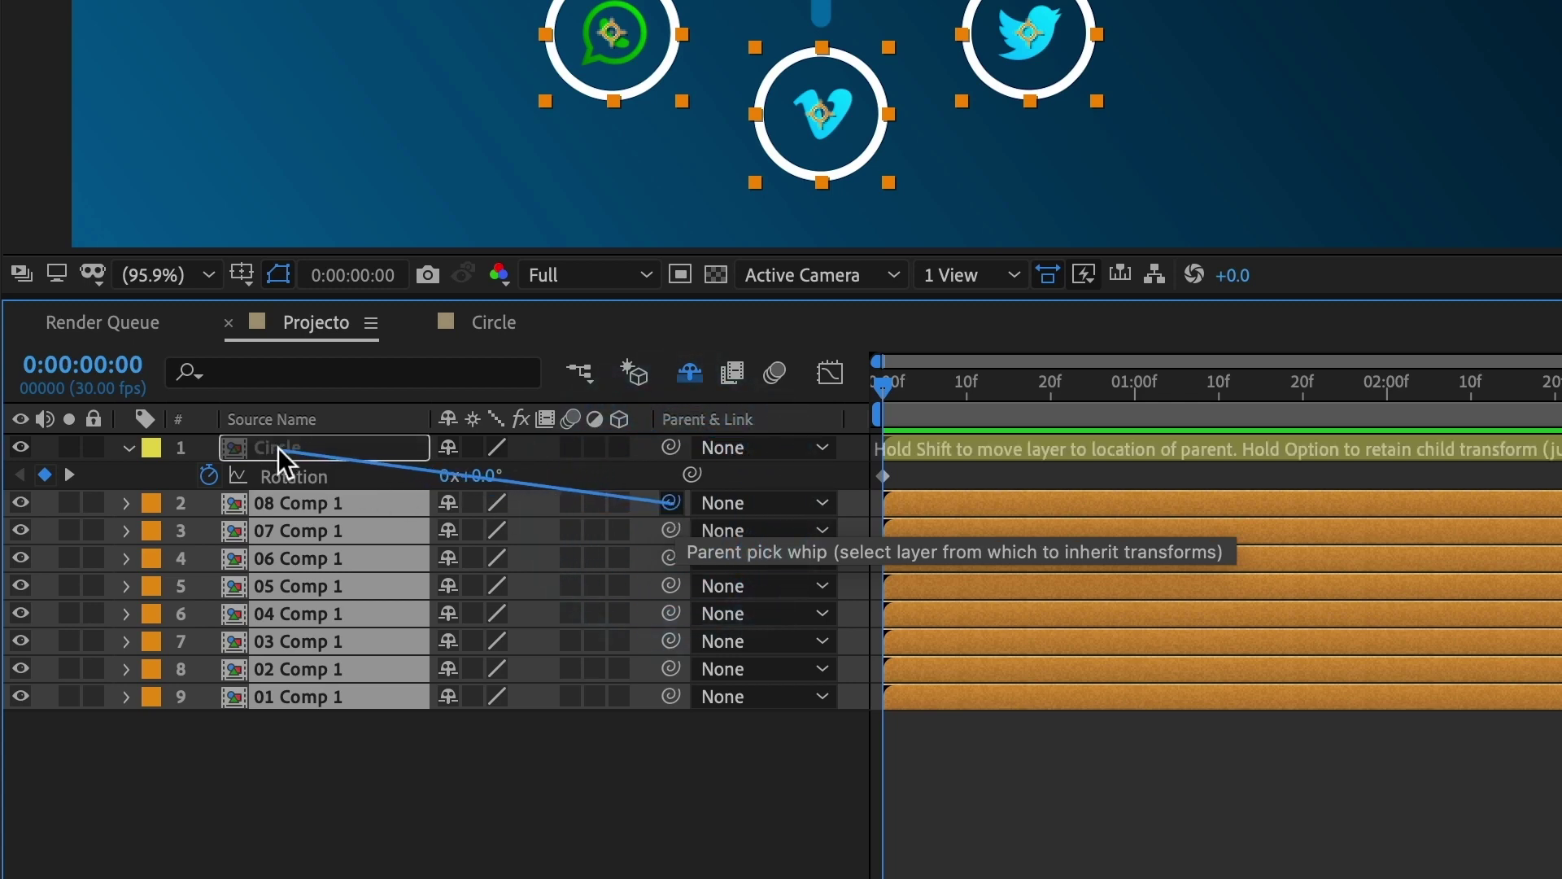
left_click_drag(278, 447, 279, 449)
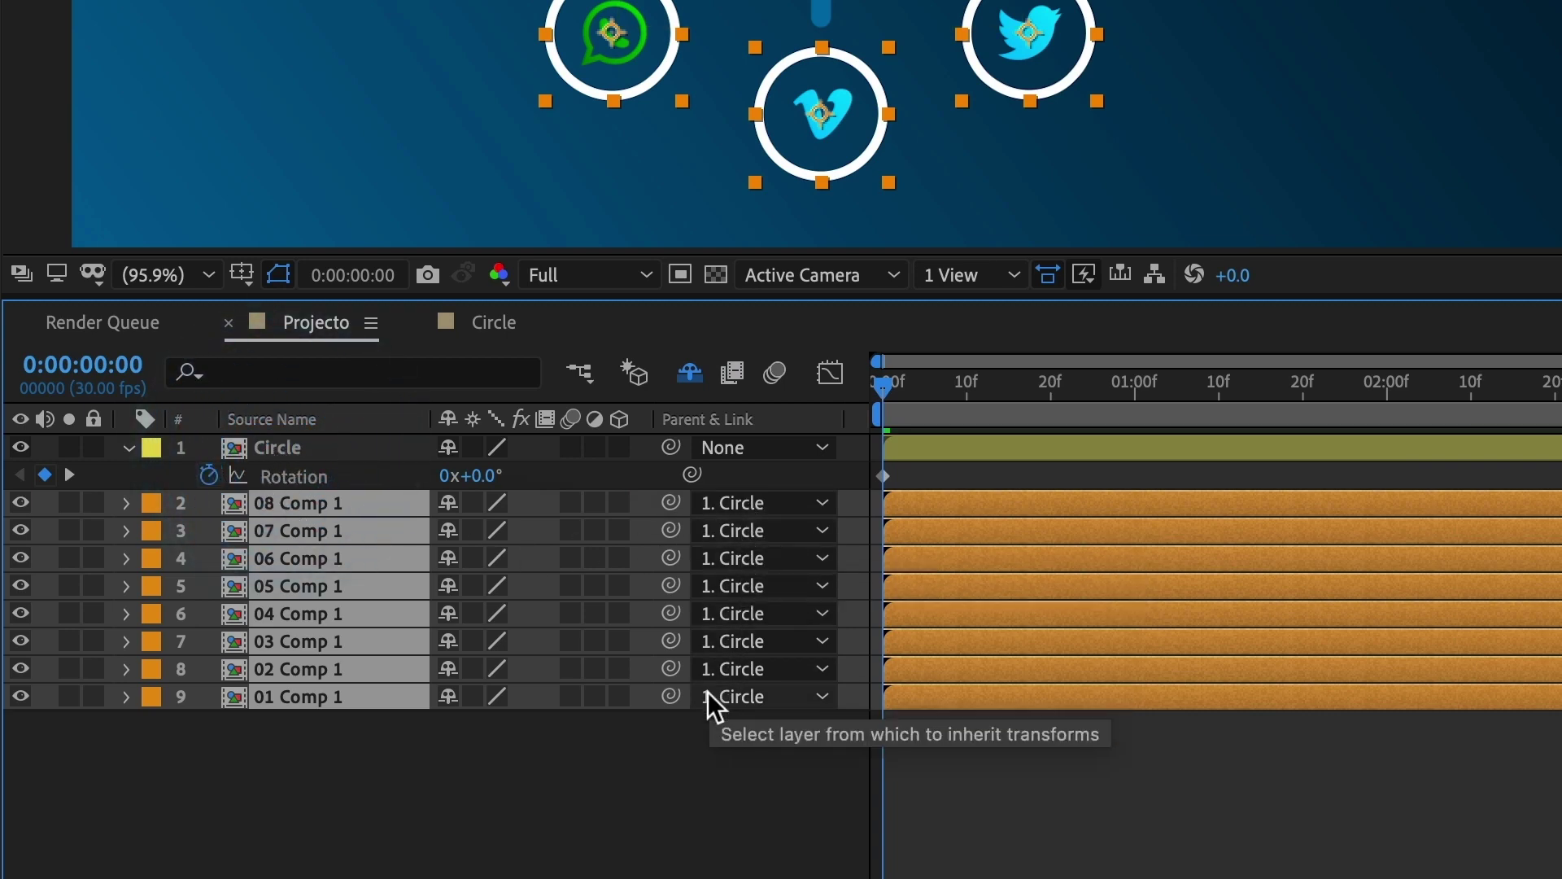
left_click(293, 447)
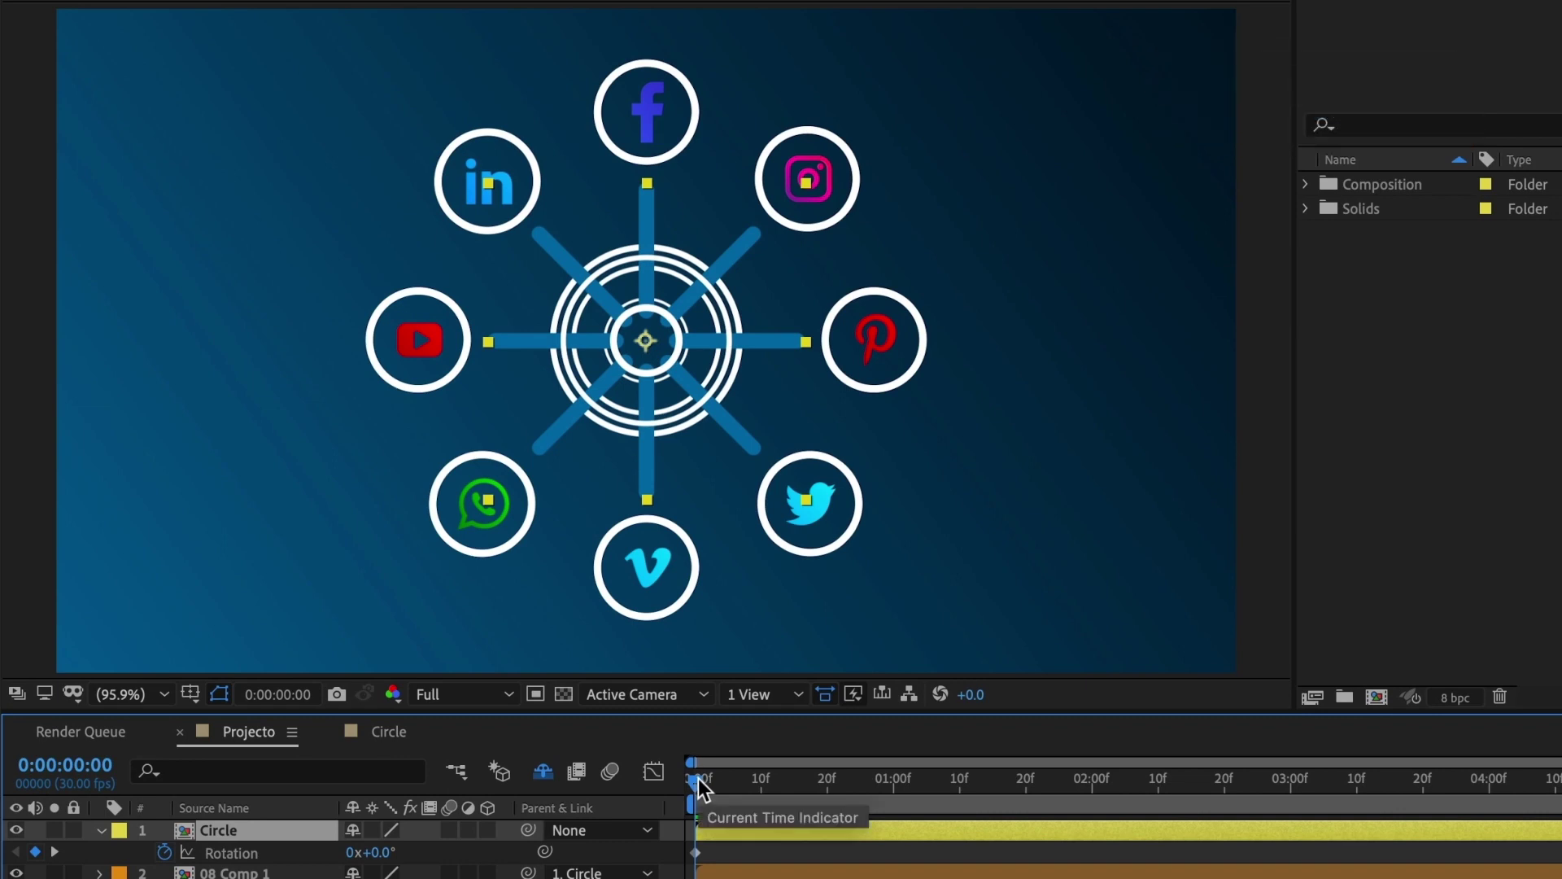
key("space")
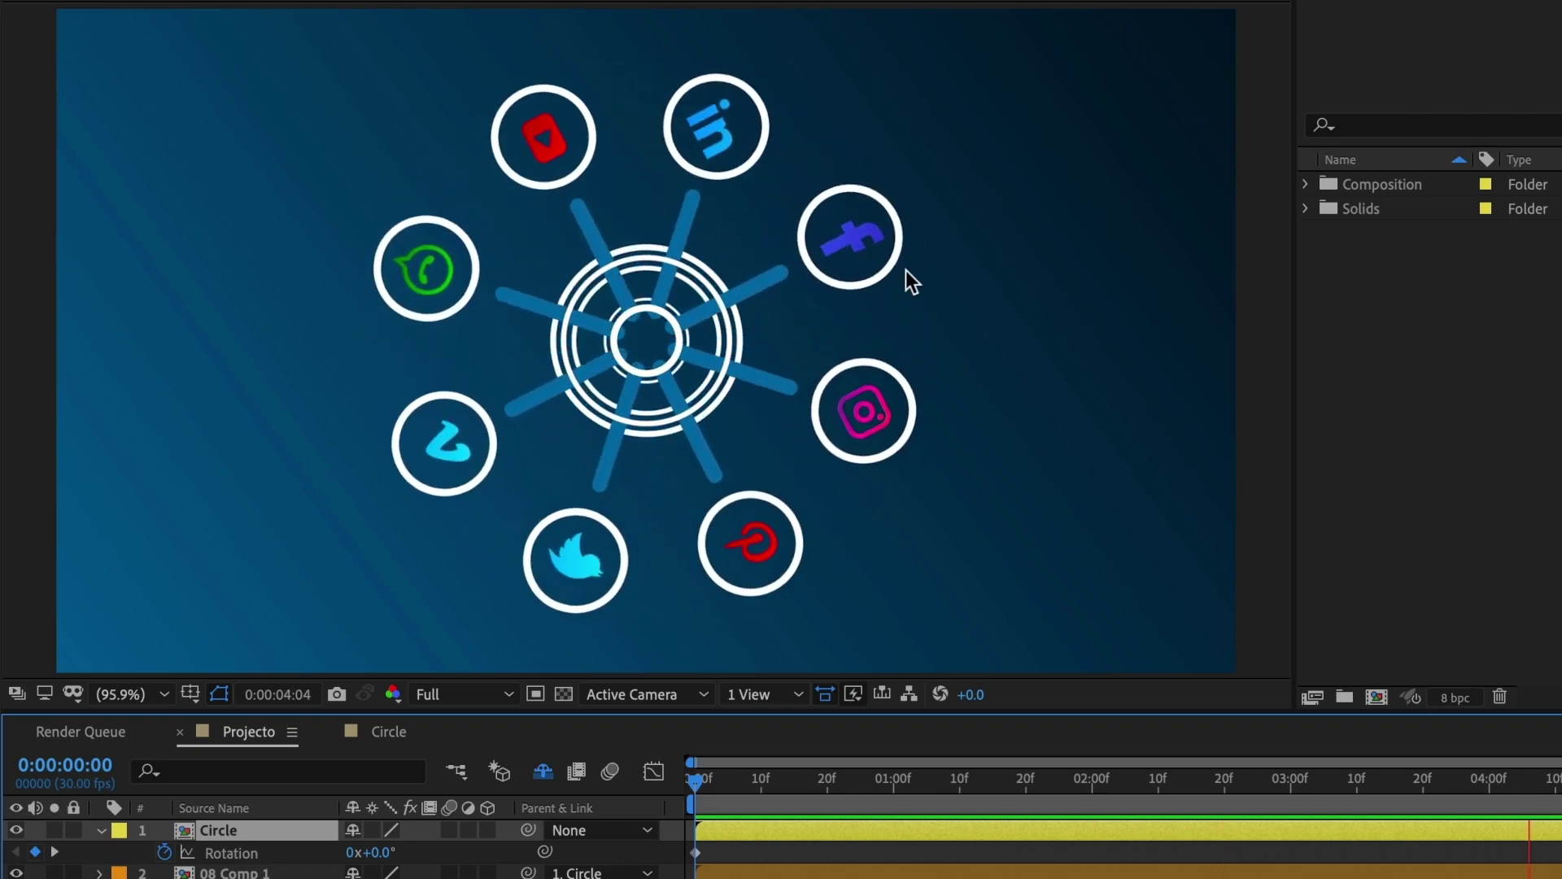
Step: Add starting 0° Rotation keyframes at frame 0 on all eight icon layers
left_click(685, 796)
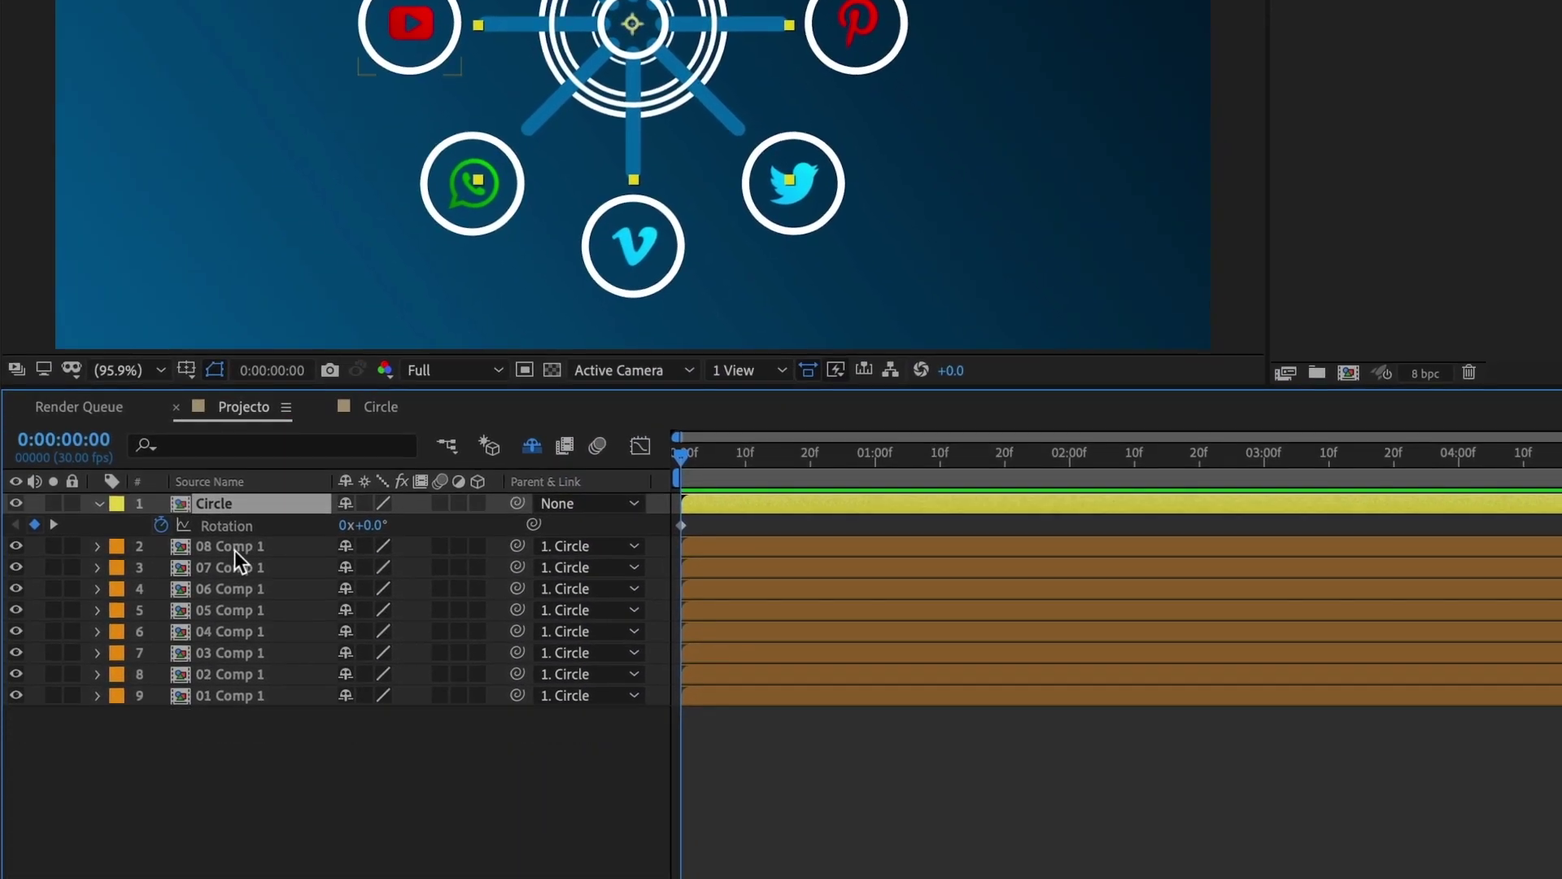
left_click(233, 505)
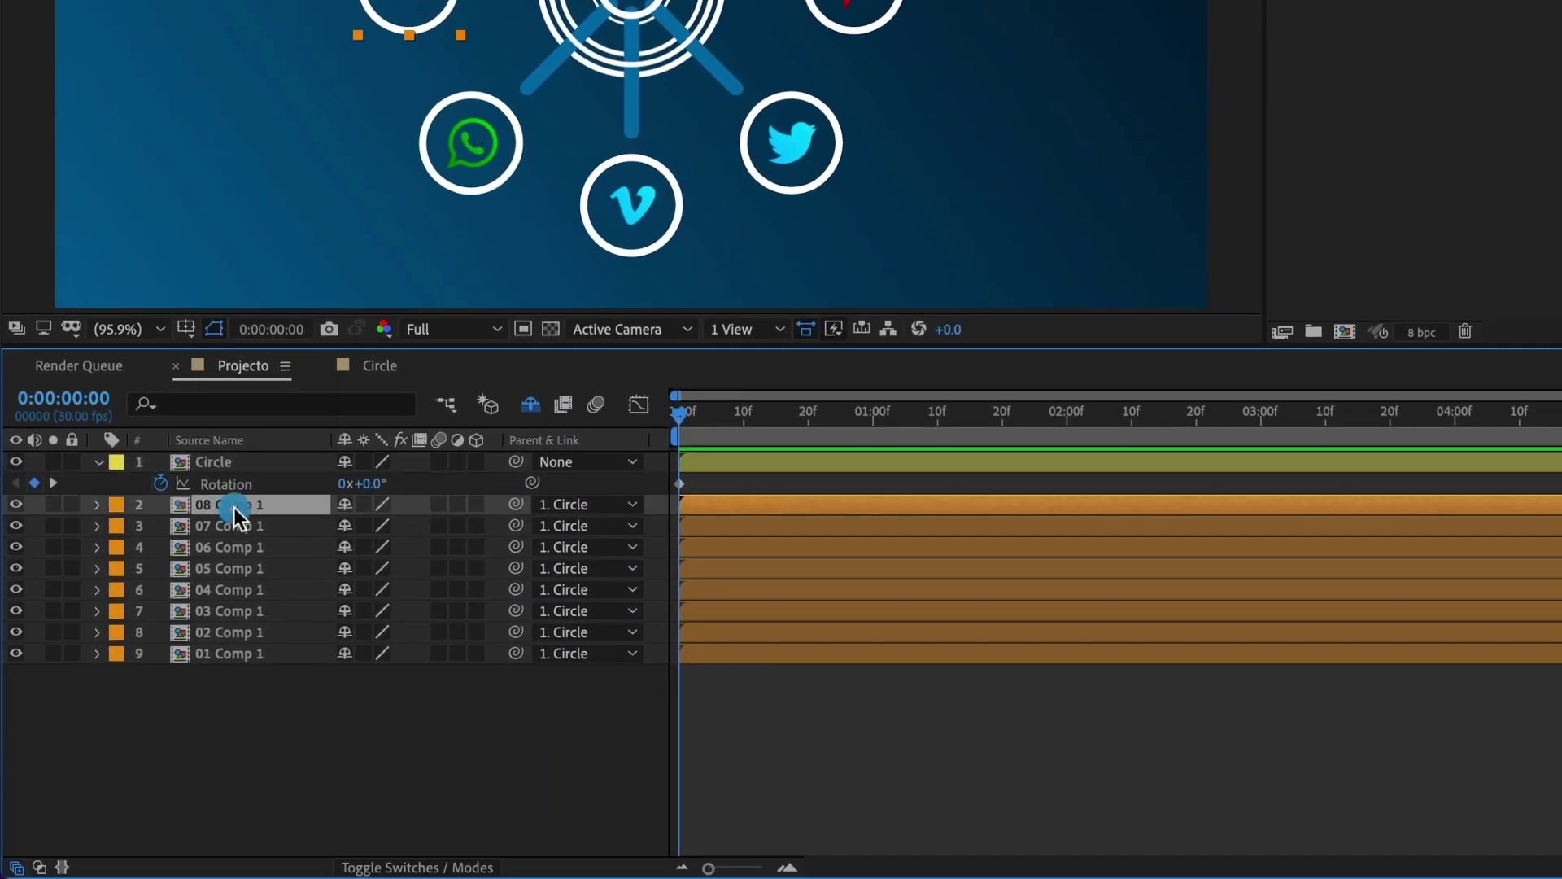
left_click(236, 652, "shift")
key("r")
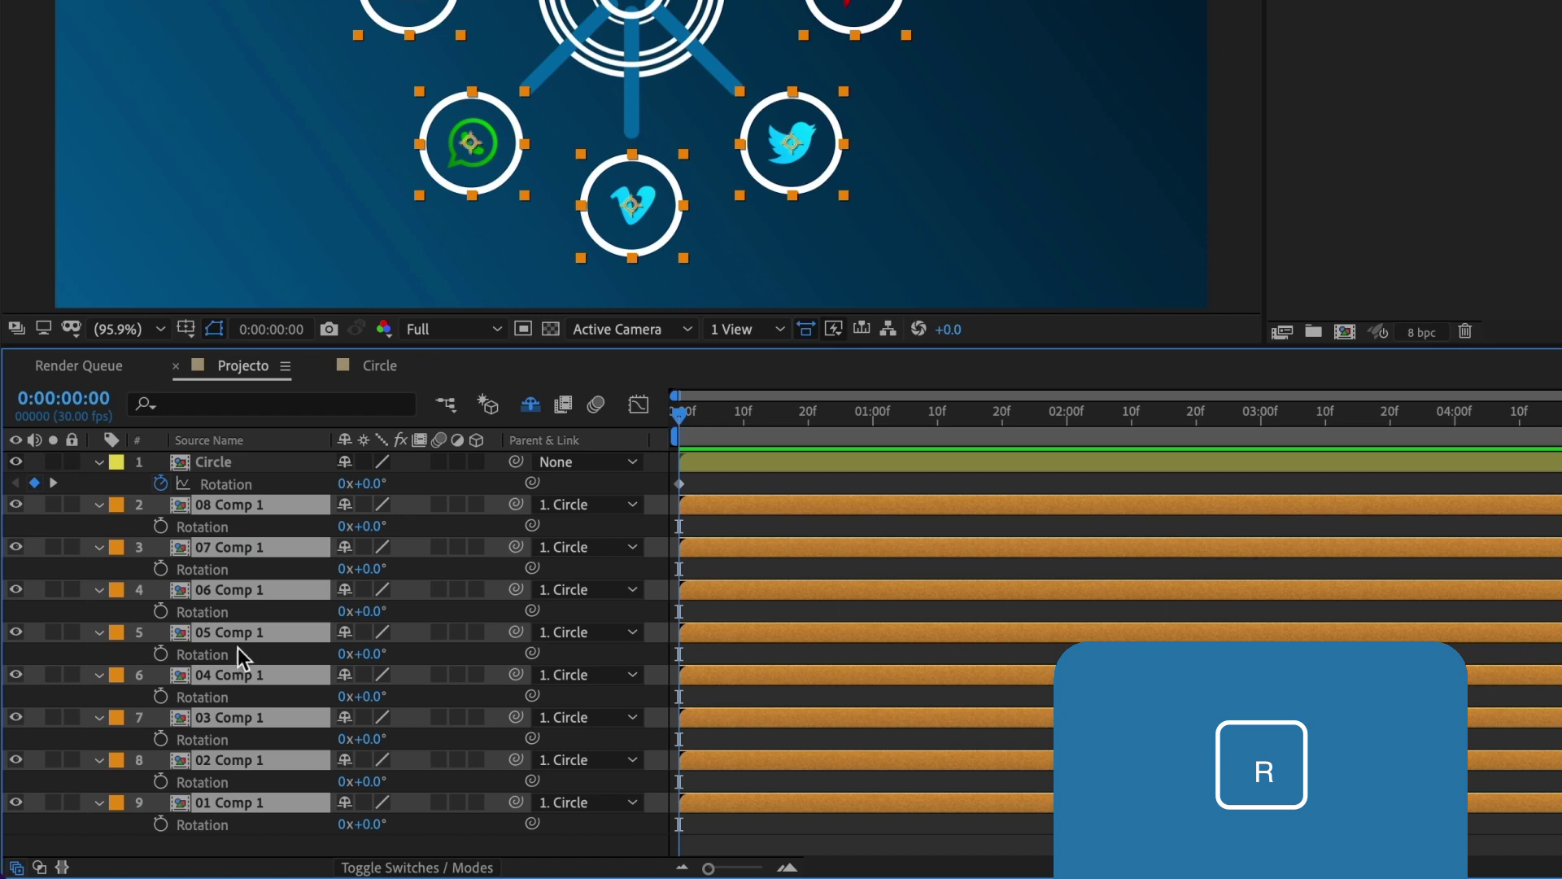
left_click(162, 525)
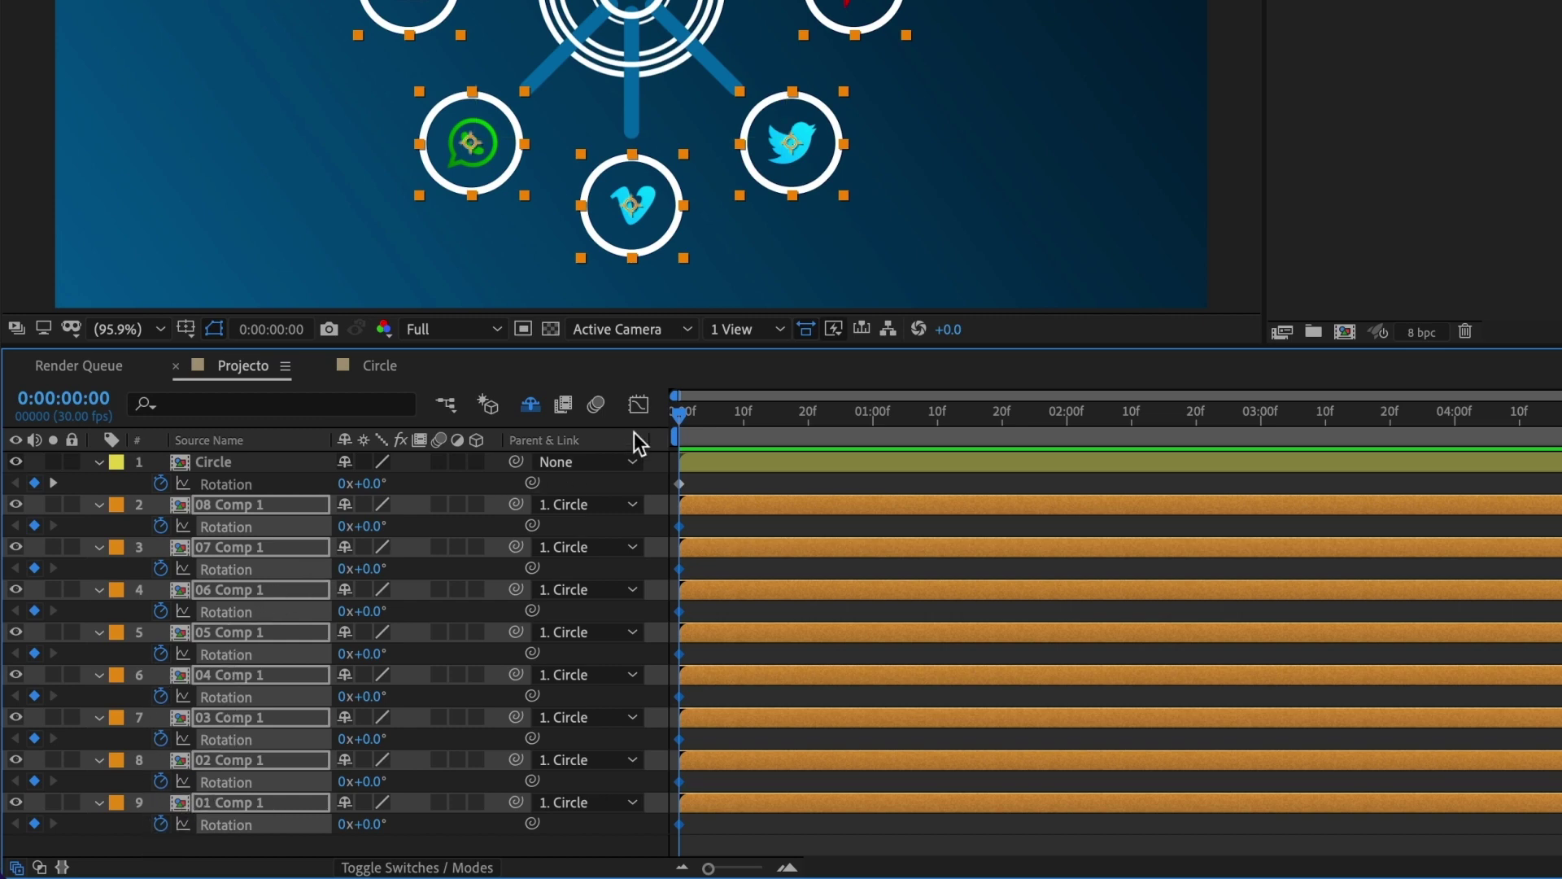
Step: Set the icon layers' Rotation to -90° at six seconds and preview the upright orbit
left_click_drag(686, 423, 1272, 527)
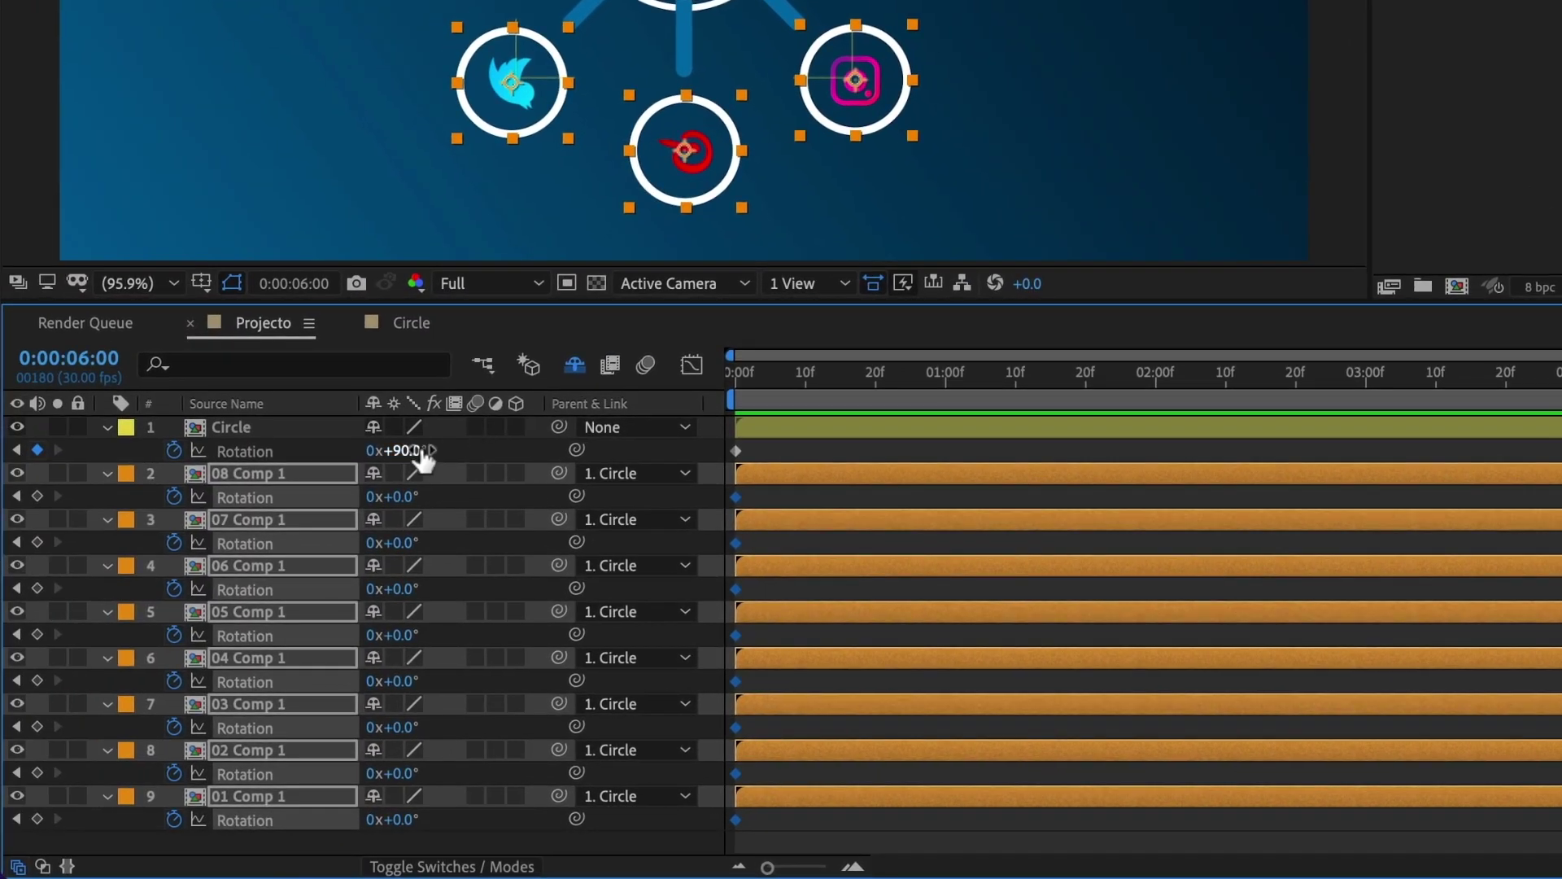
left_click_drag(401, 449, 405, 457)
left_click(407, 497)
type("-90")
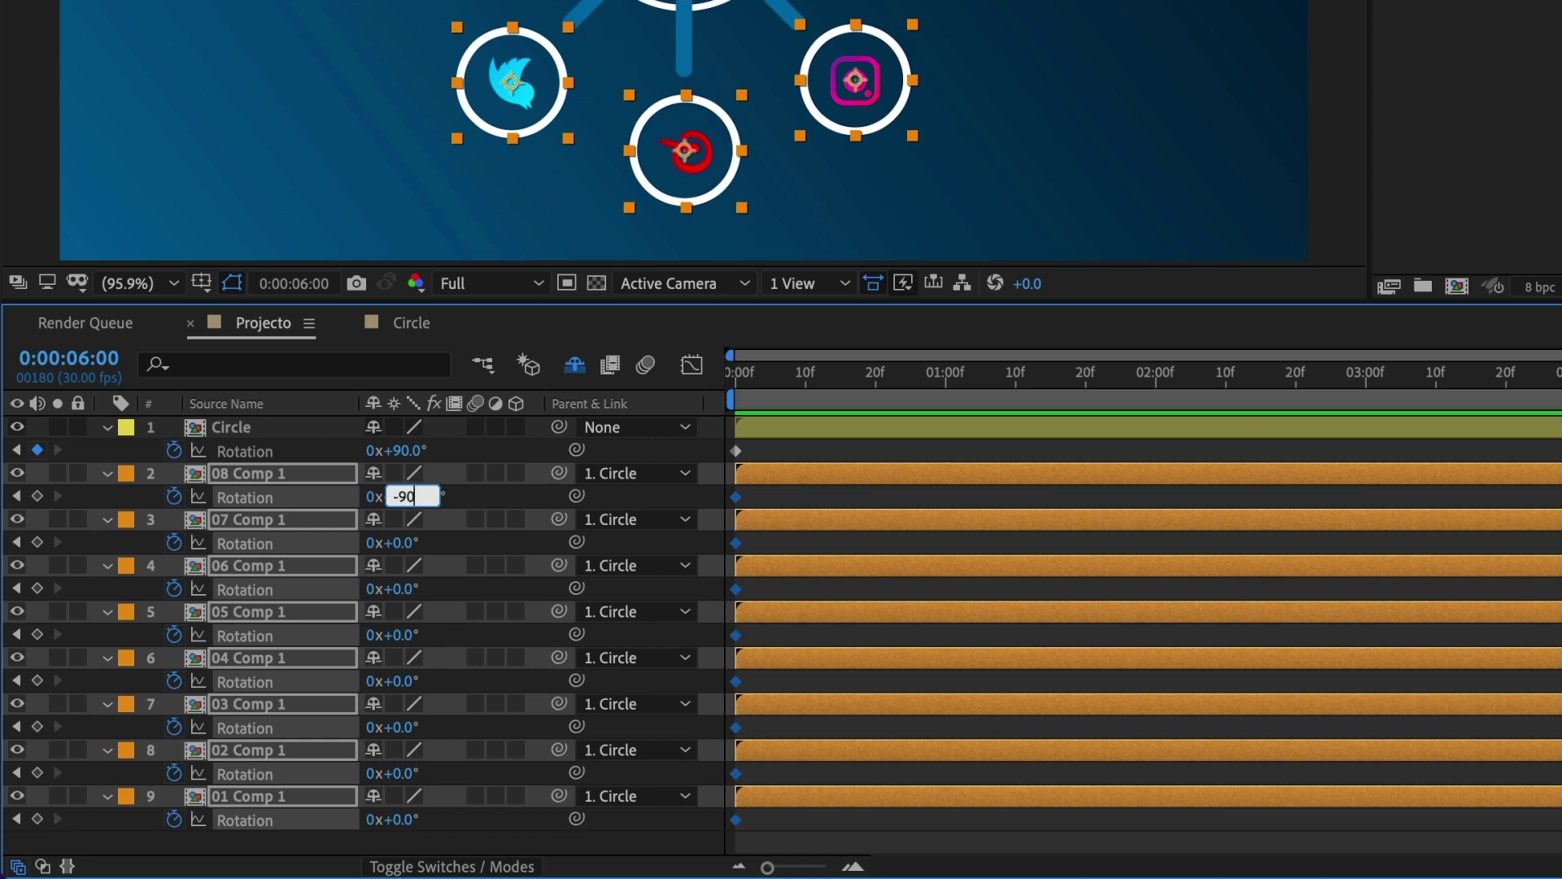
key("Return")
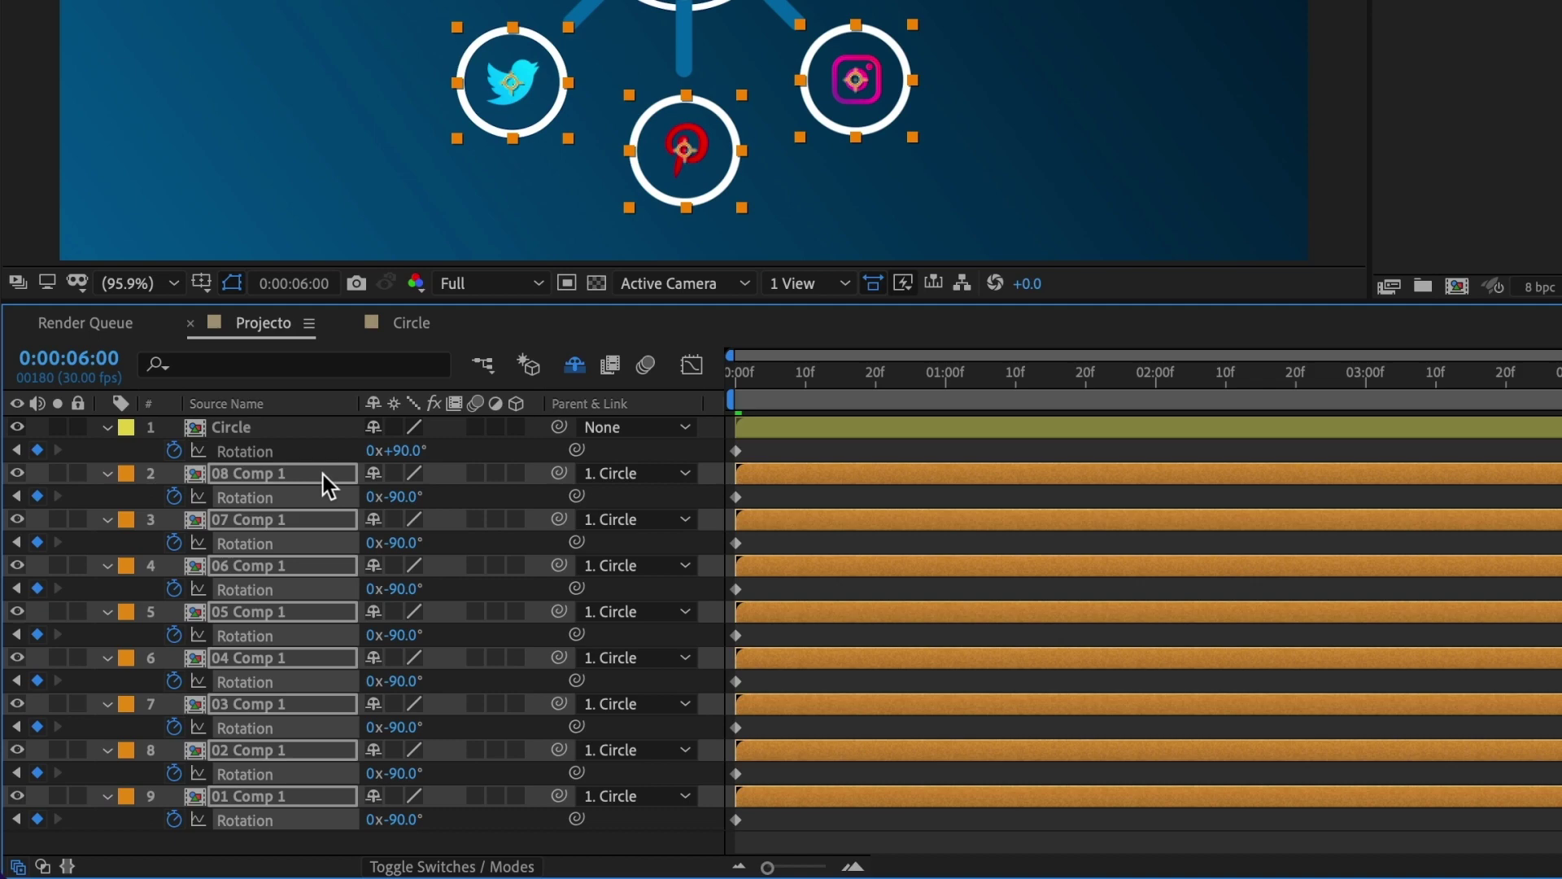
left_click(291, 430)
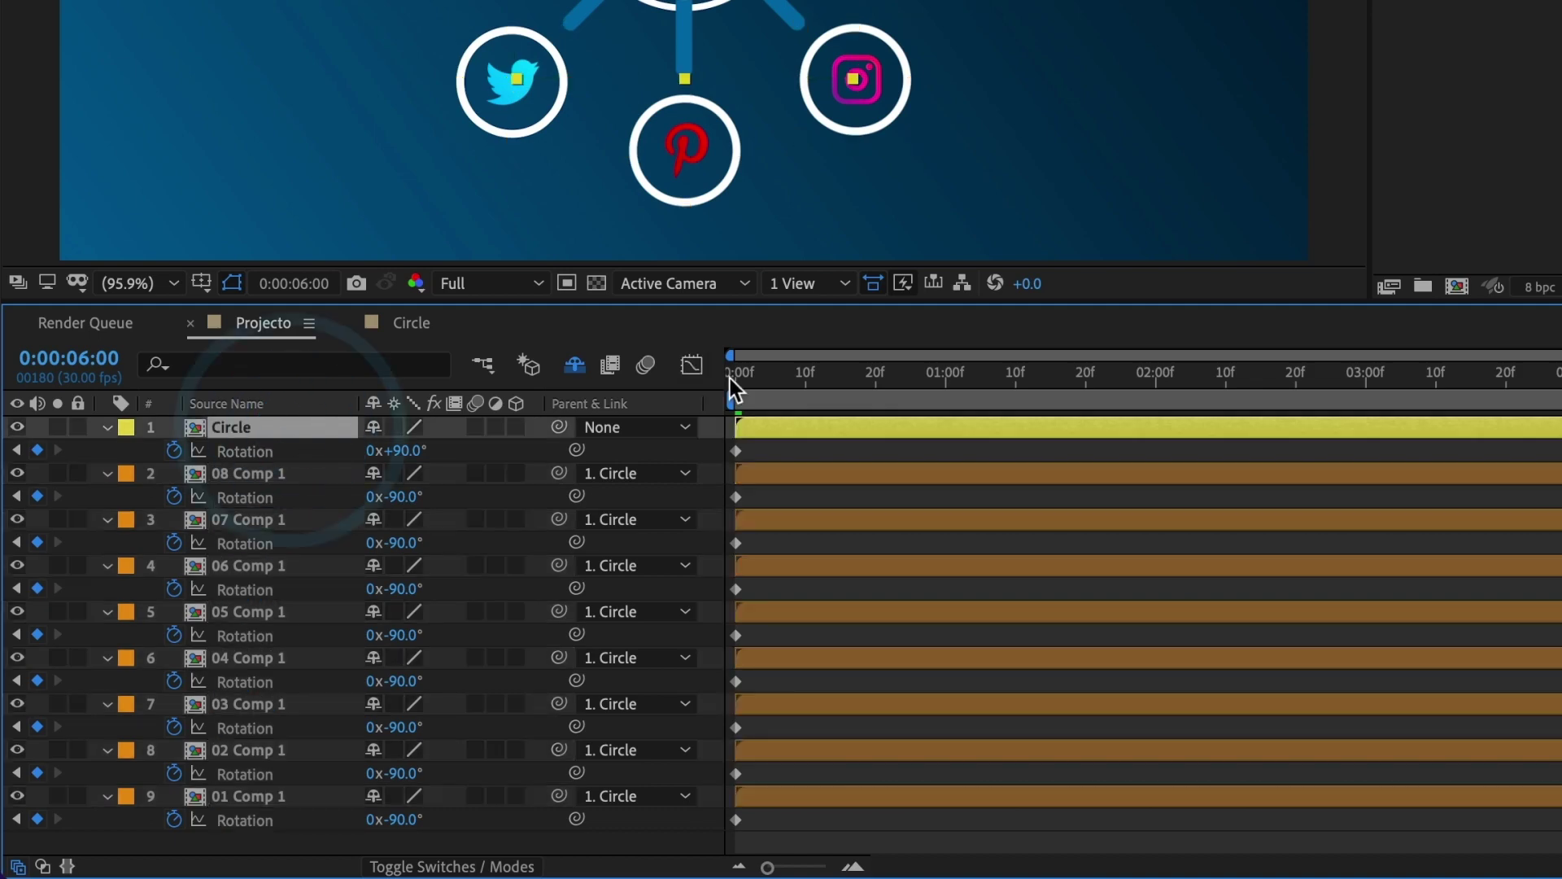
left_click(730, 379)
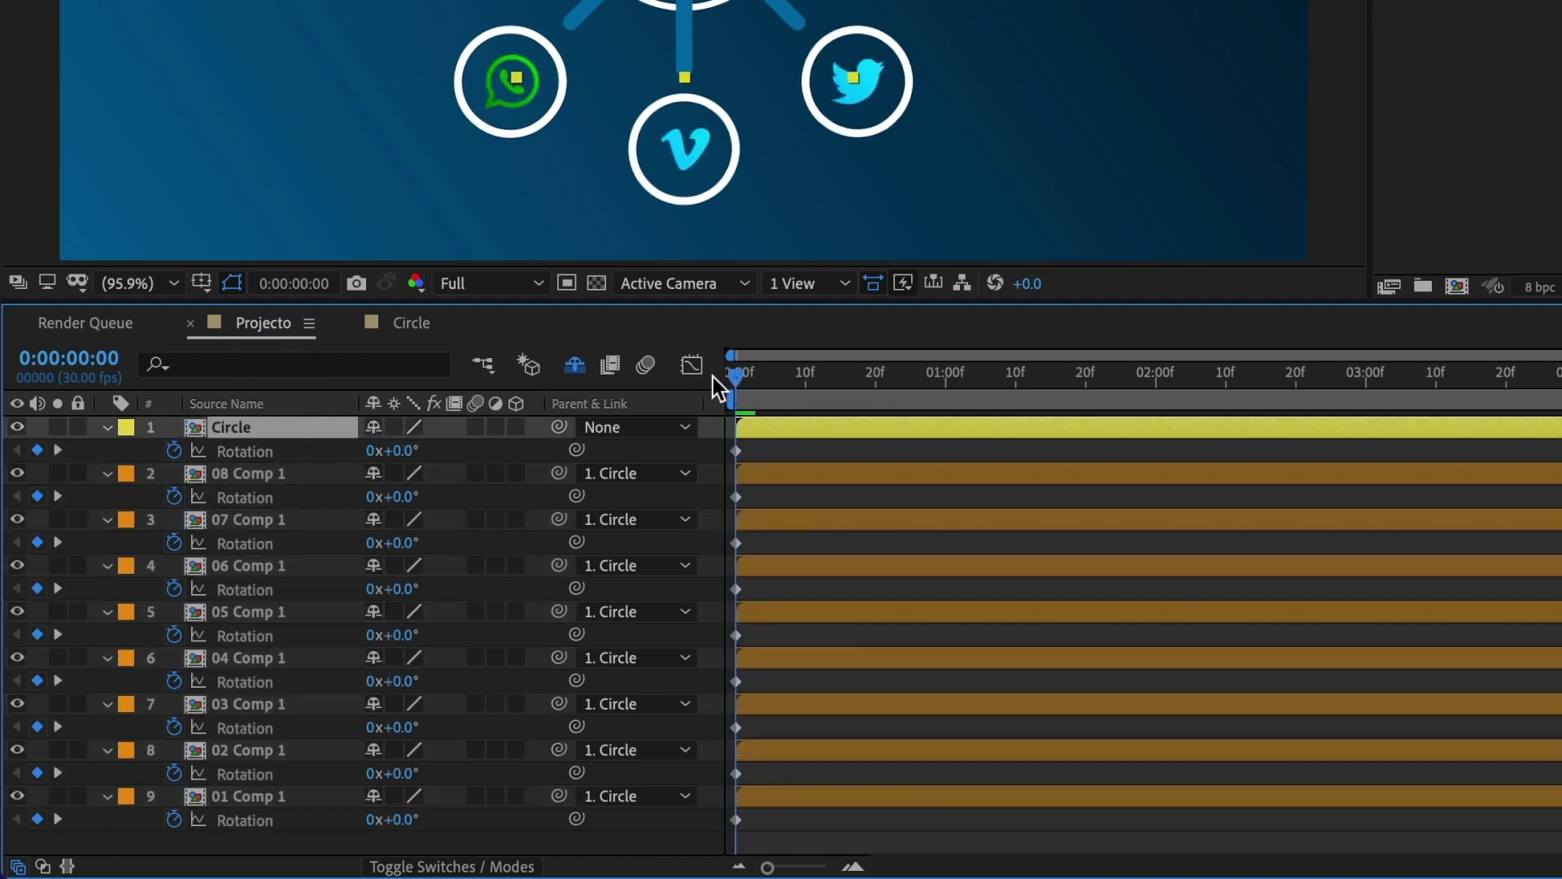
key("space")
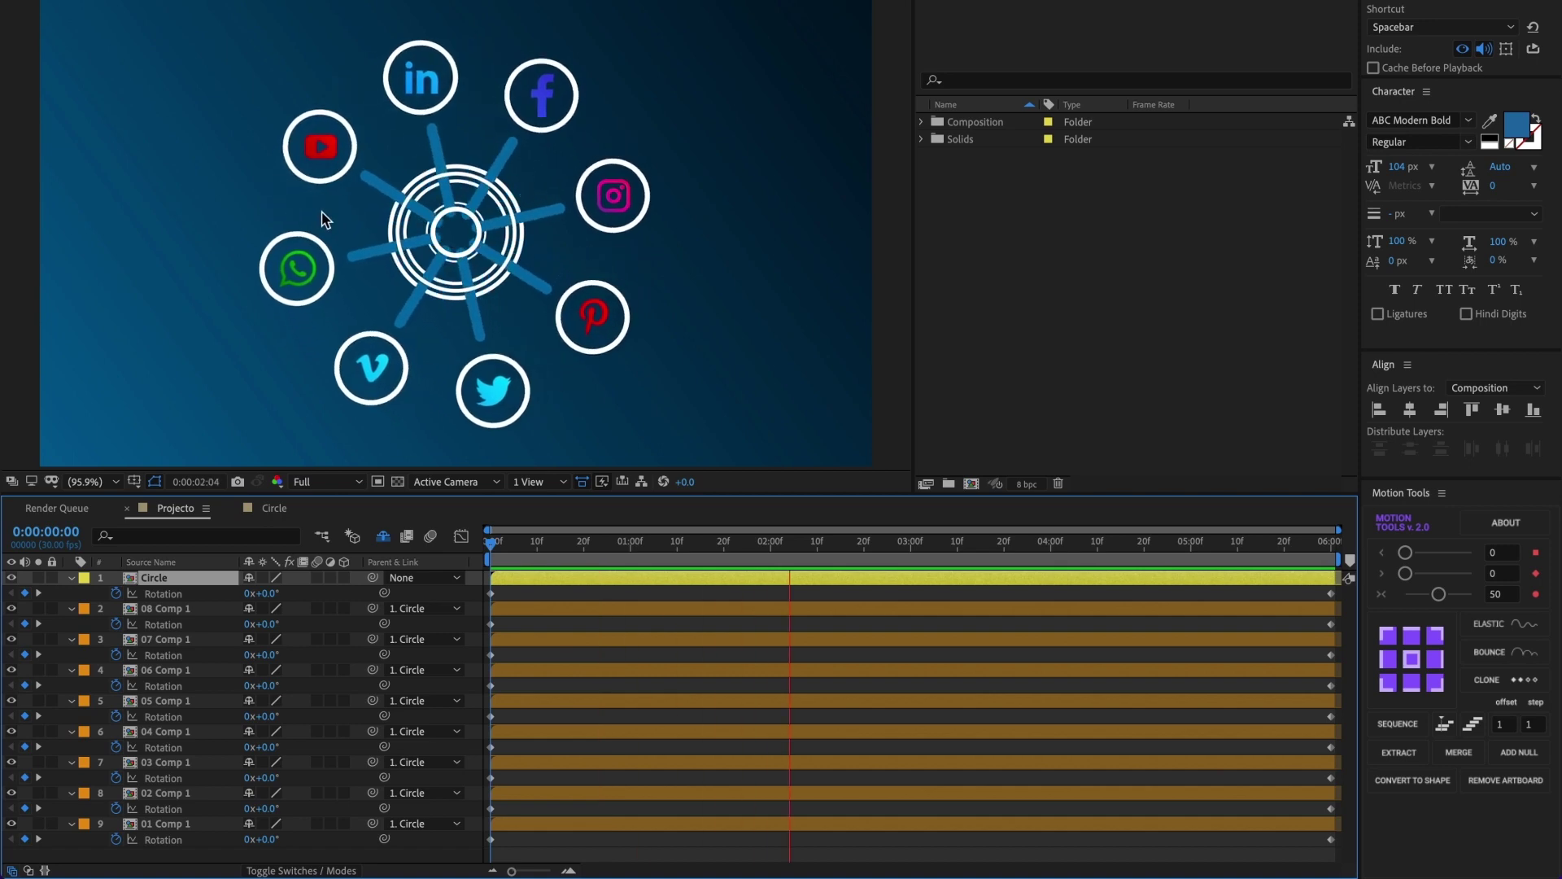
Step: Reveal the Scale property on the eight icon layers and on the Circle layer
left_click_drag(521, 542, 561, 547)
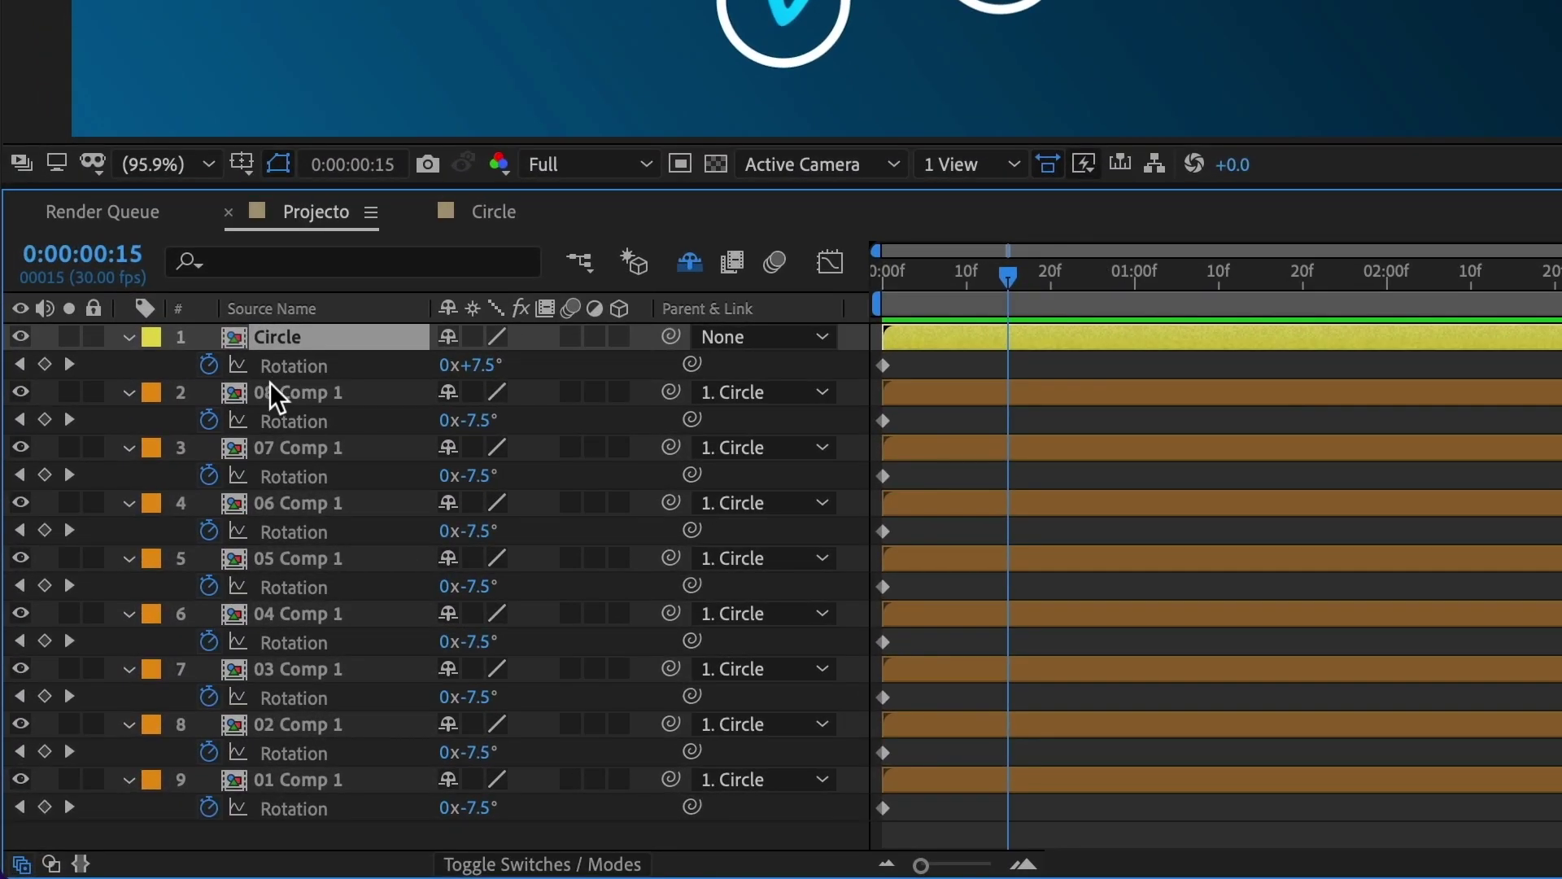
left_click(271, 383)
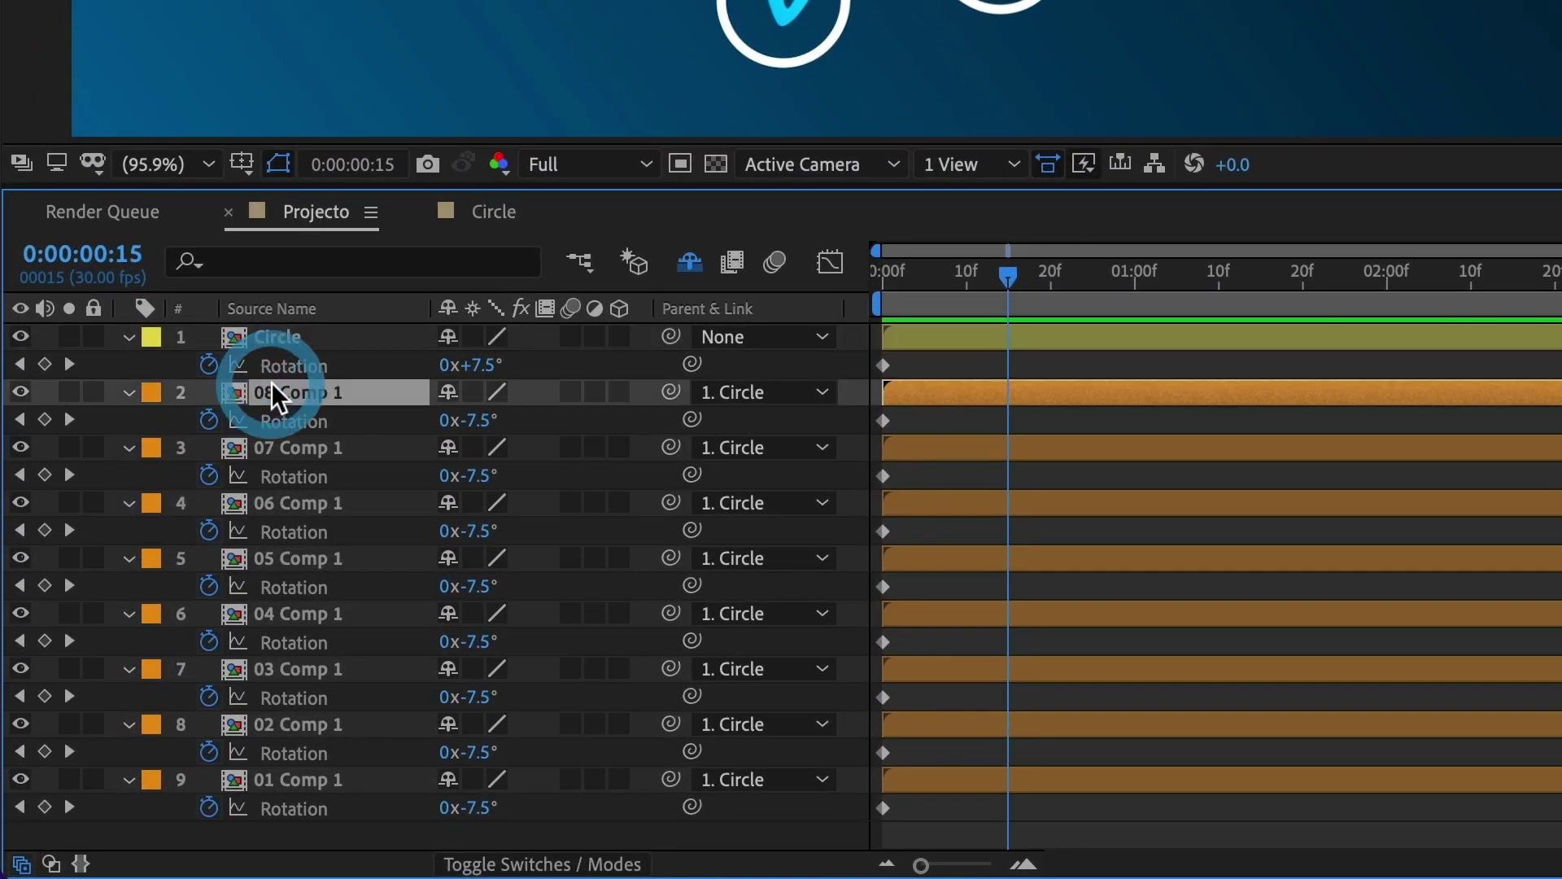
left_click(291, 776, "shift")
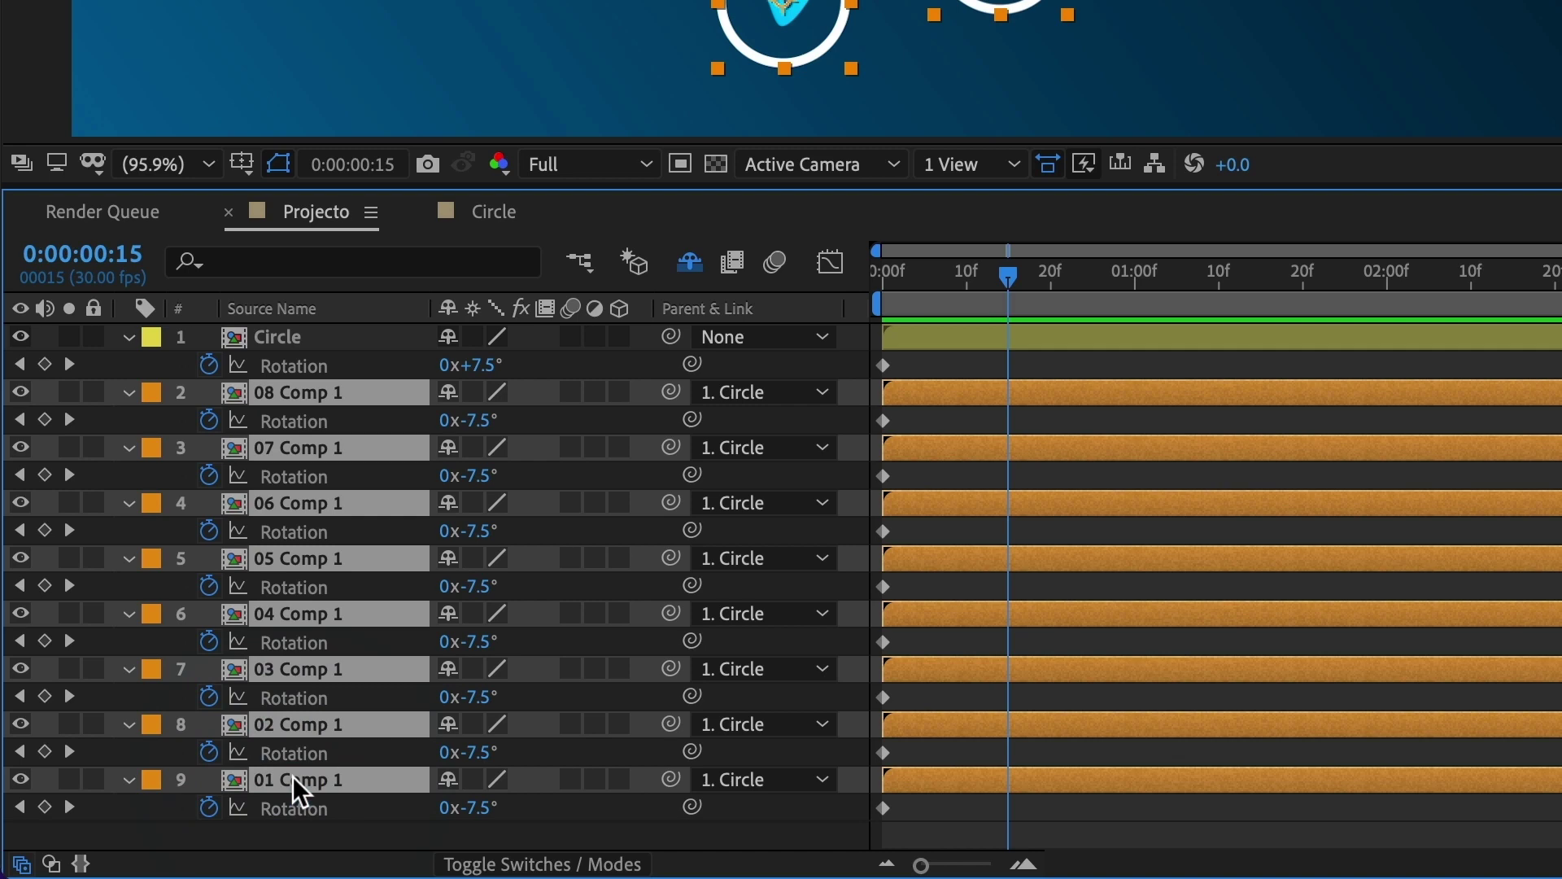
key("s")
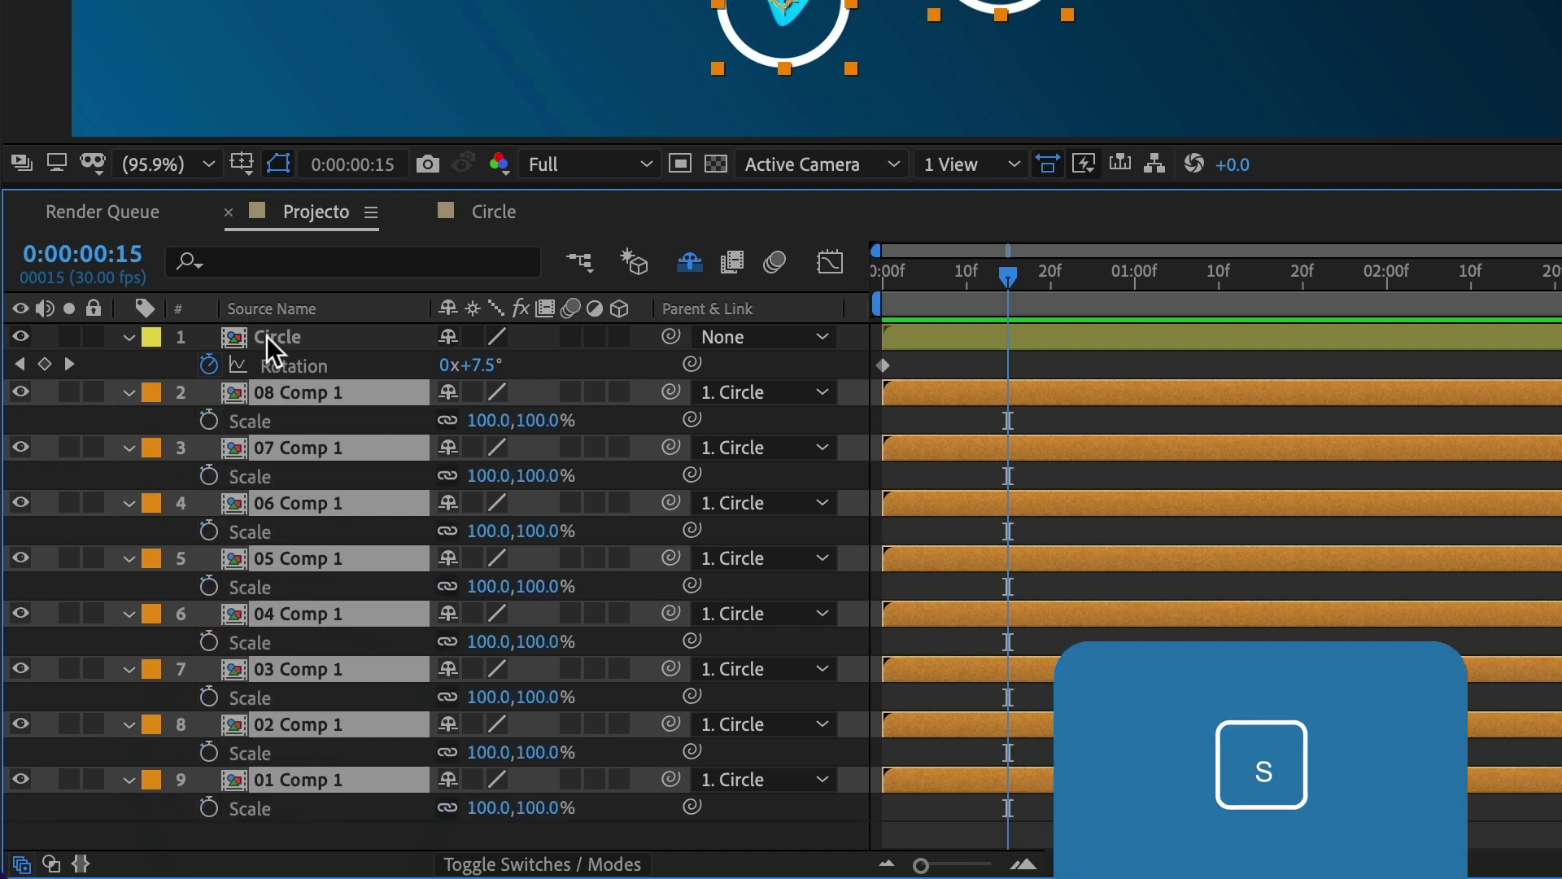
left_click(266, 335)
key("s")
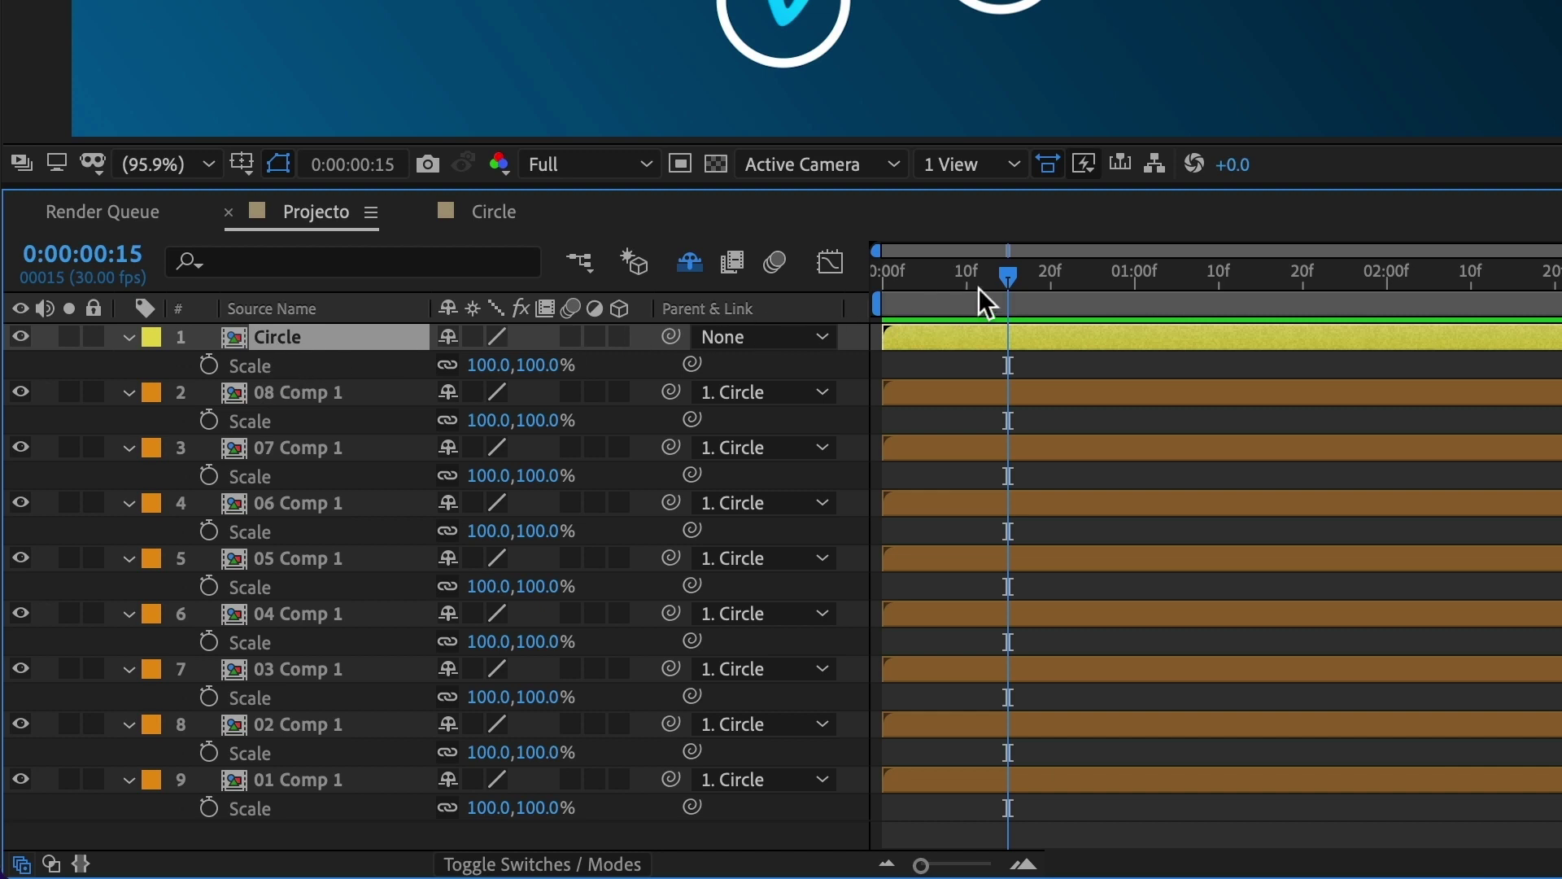
Step: Add Circle Scale keyframes at frame 0, frame 17 (100%) and frame 10
left_click_drag(978, 287, 862, 285)
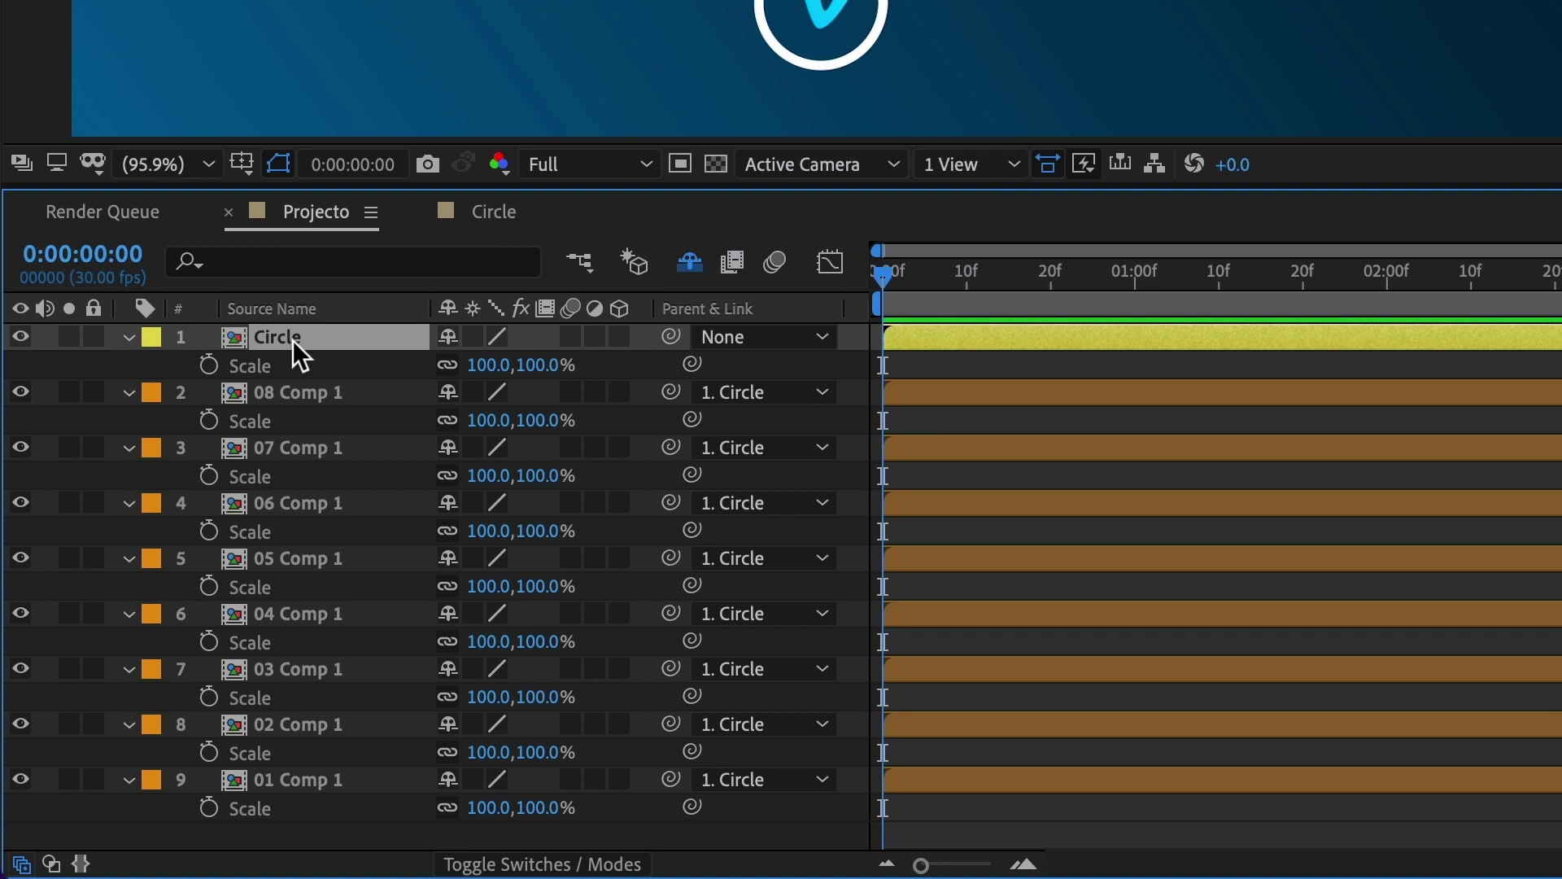
left_click(209, 364)
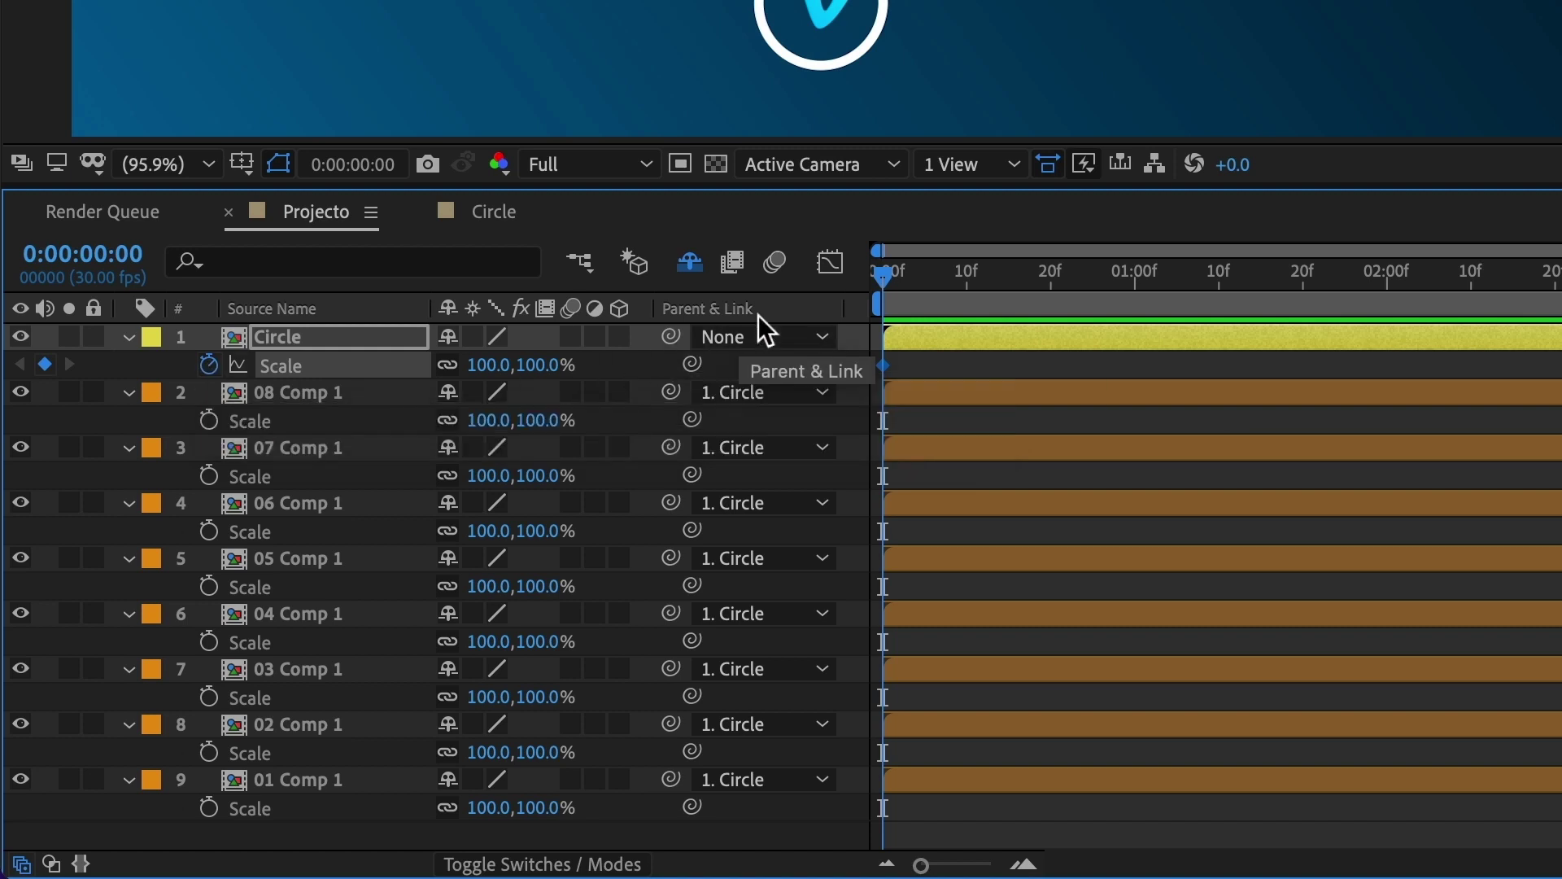
left_click_drag(886, 279, 1032, 290)
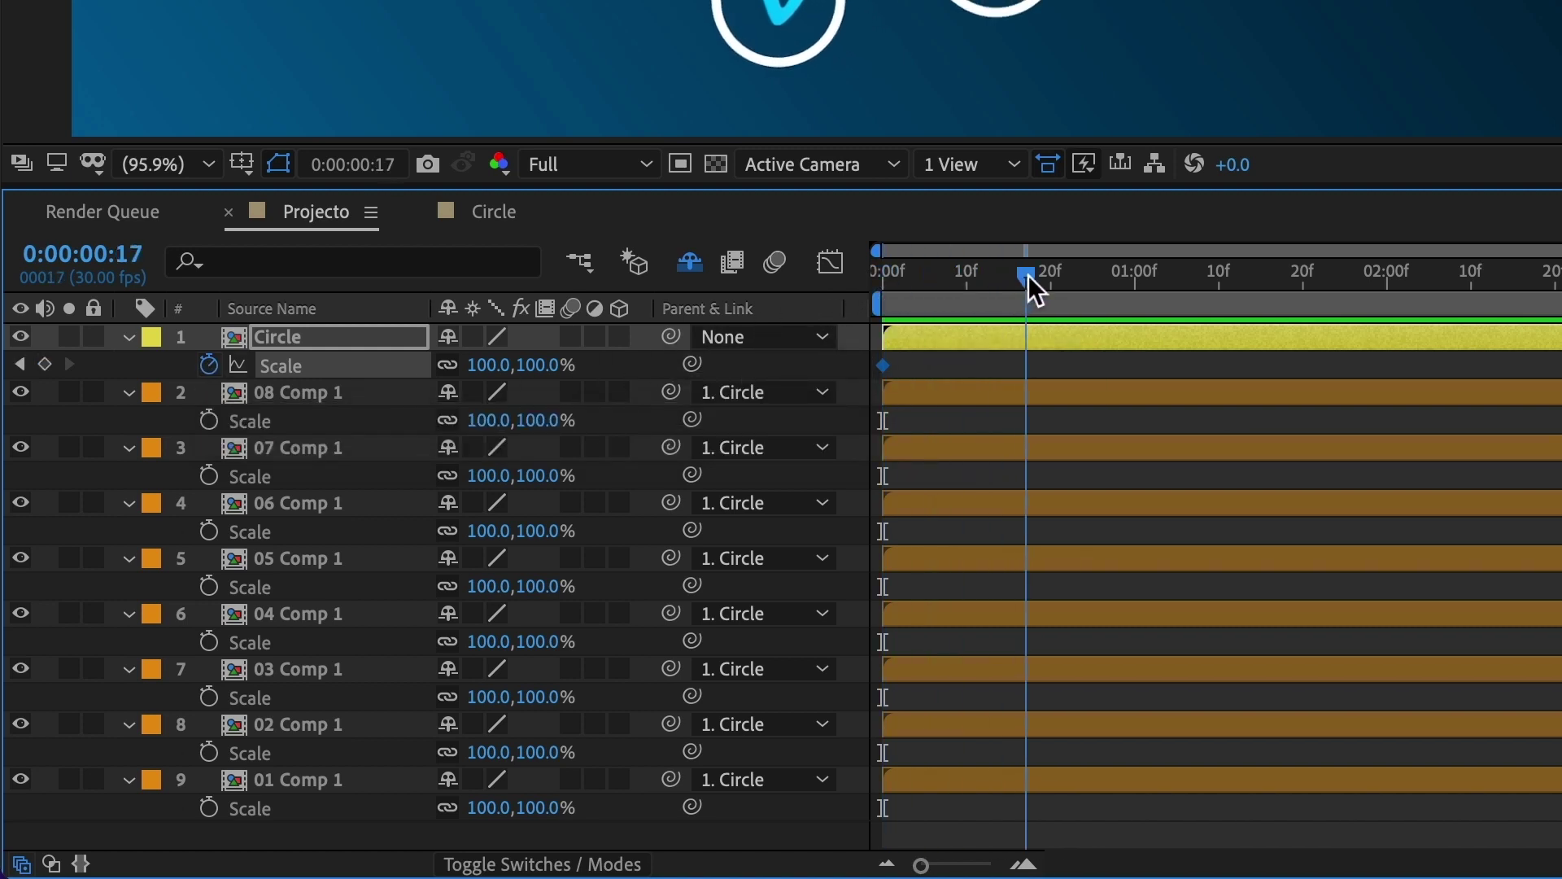
left_click(44, 363)
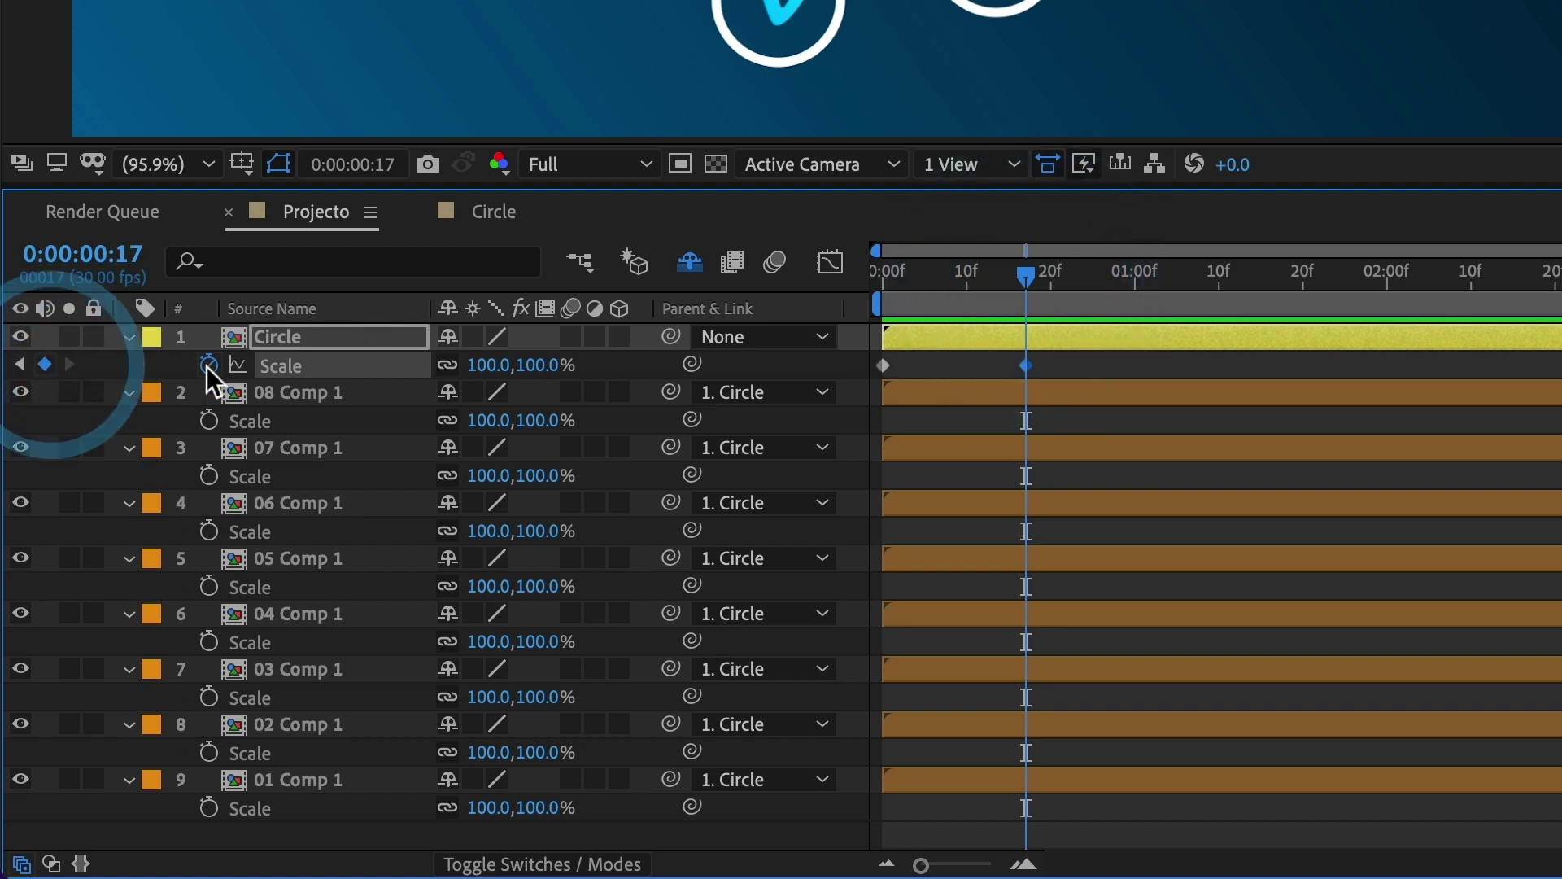
left_click_drag(1002, 280, 967, 281)
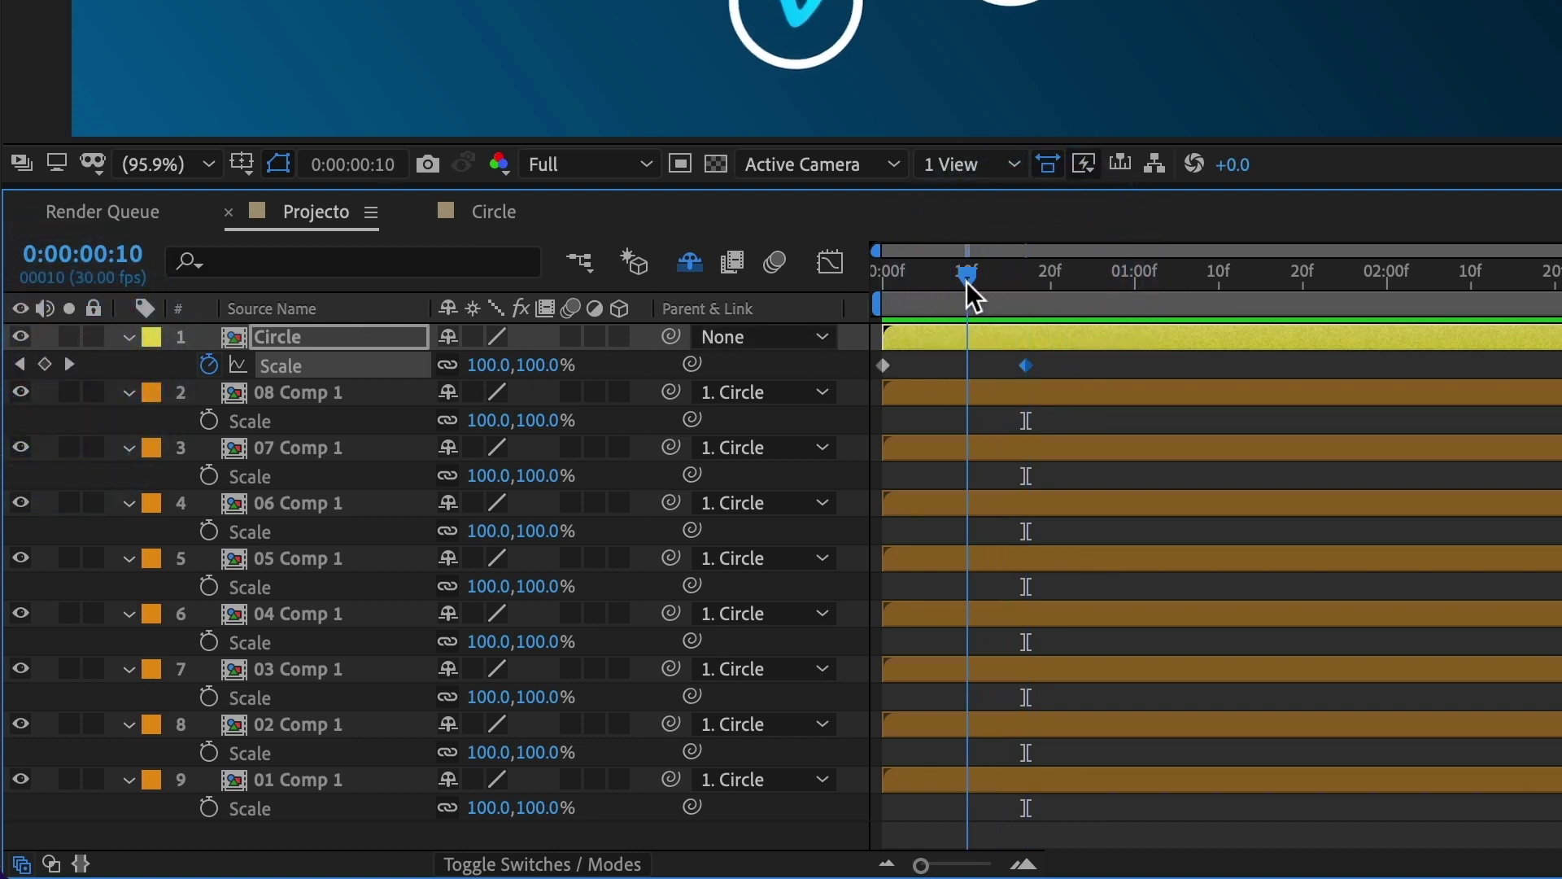
left_click(45, 363)
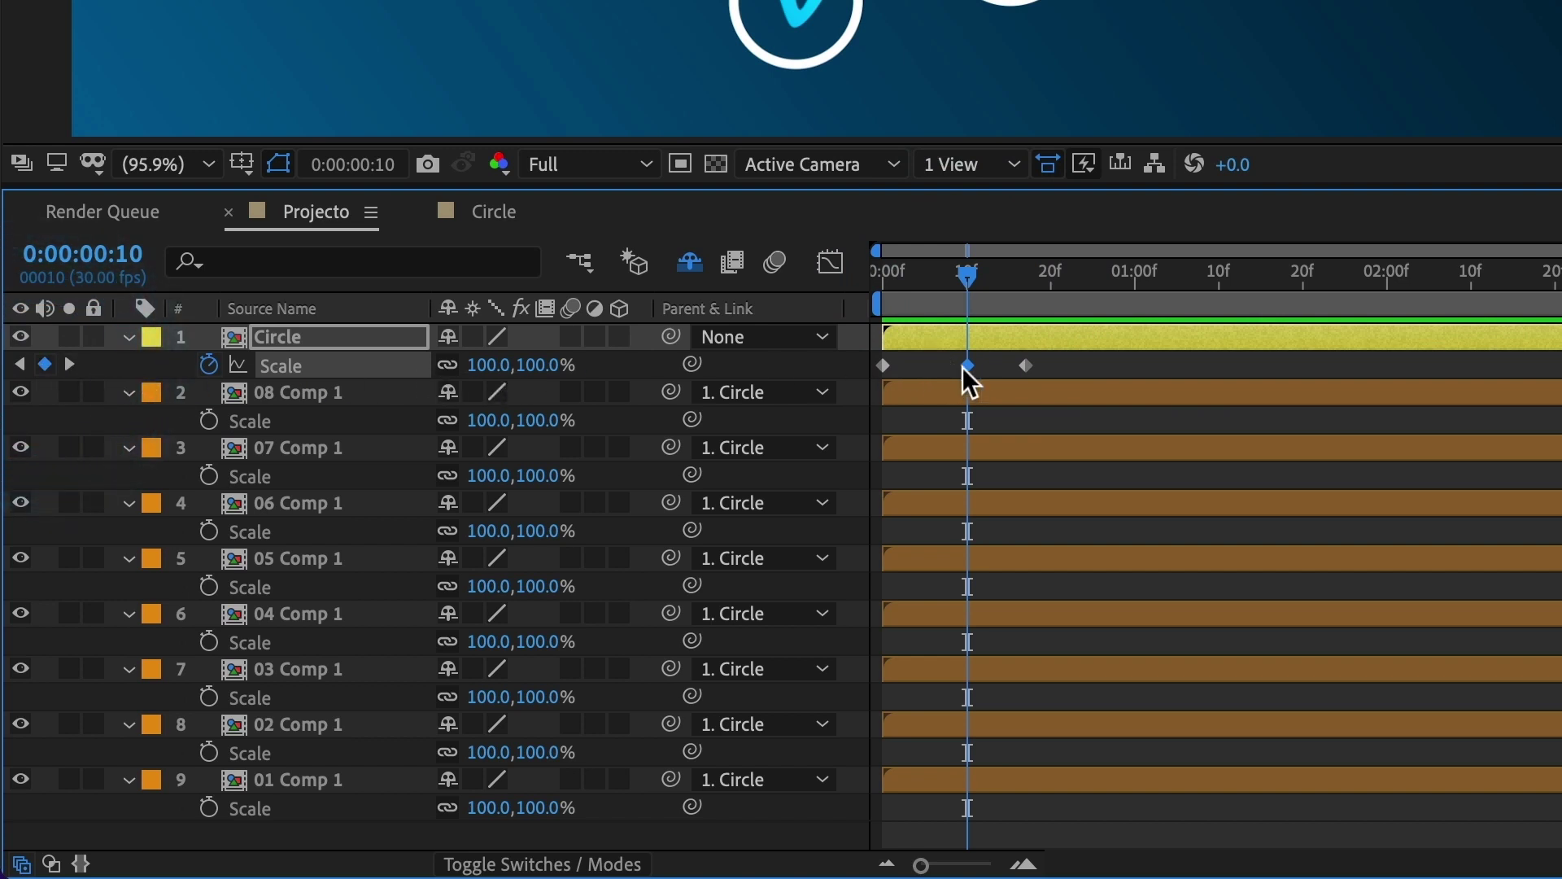
Step: Set the Circle's Scale to 115% at frame 10 and 0% at frame 0
left_click(497, 363)
type("1")
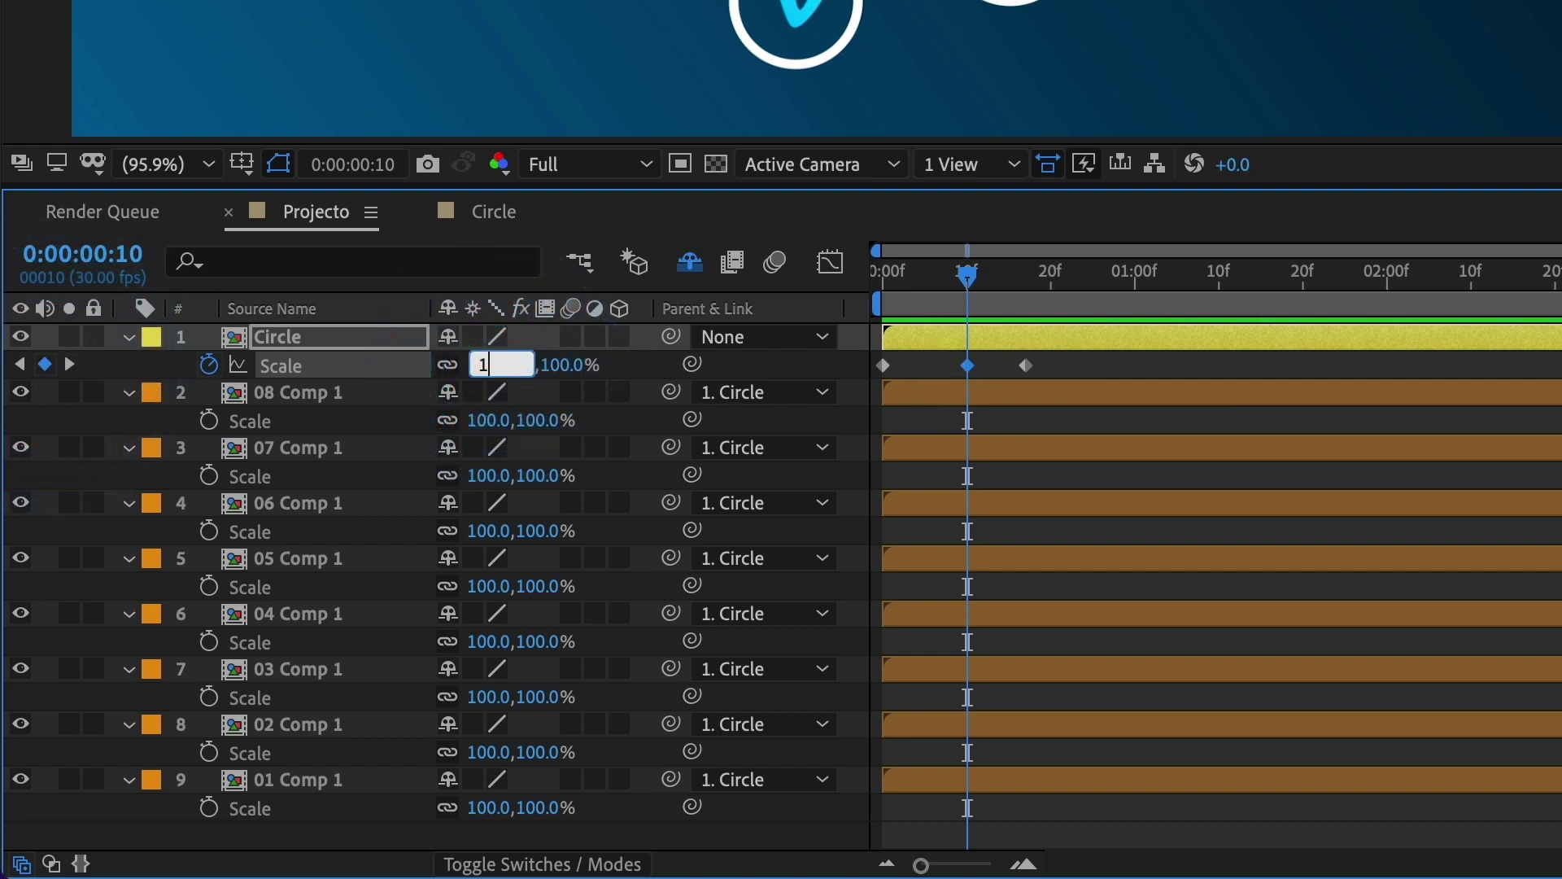
type("15")
key("Return")
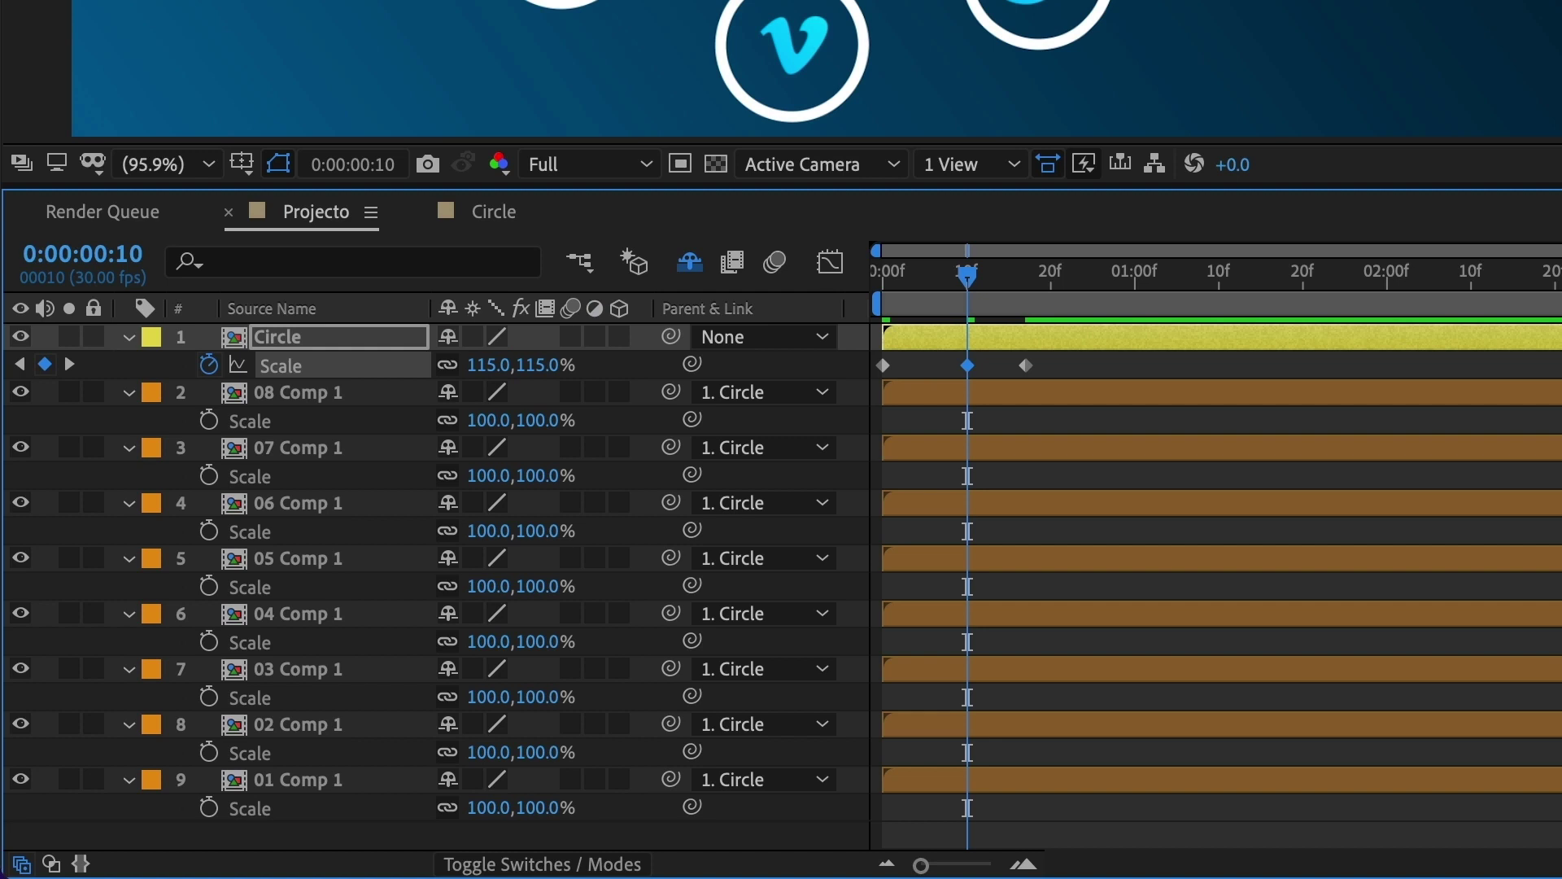
left_click_drag(976, 287, 867, 288)
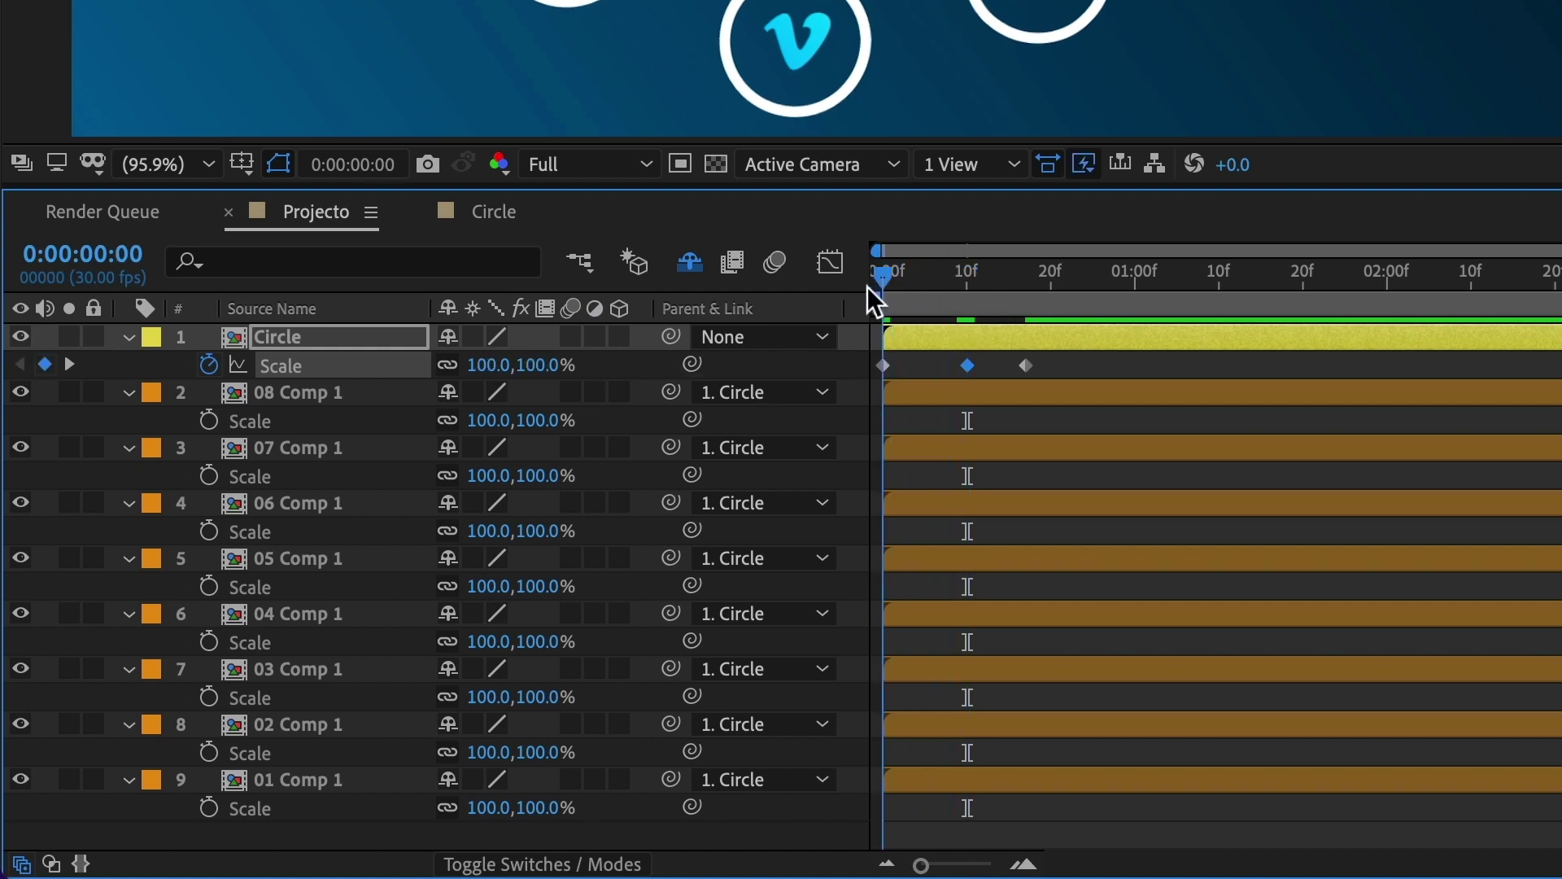
left_click(498, 364)
type("0")
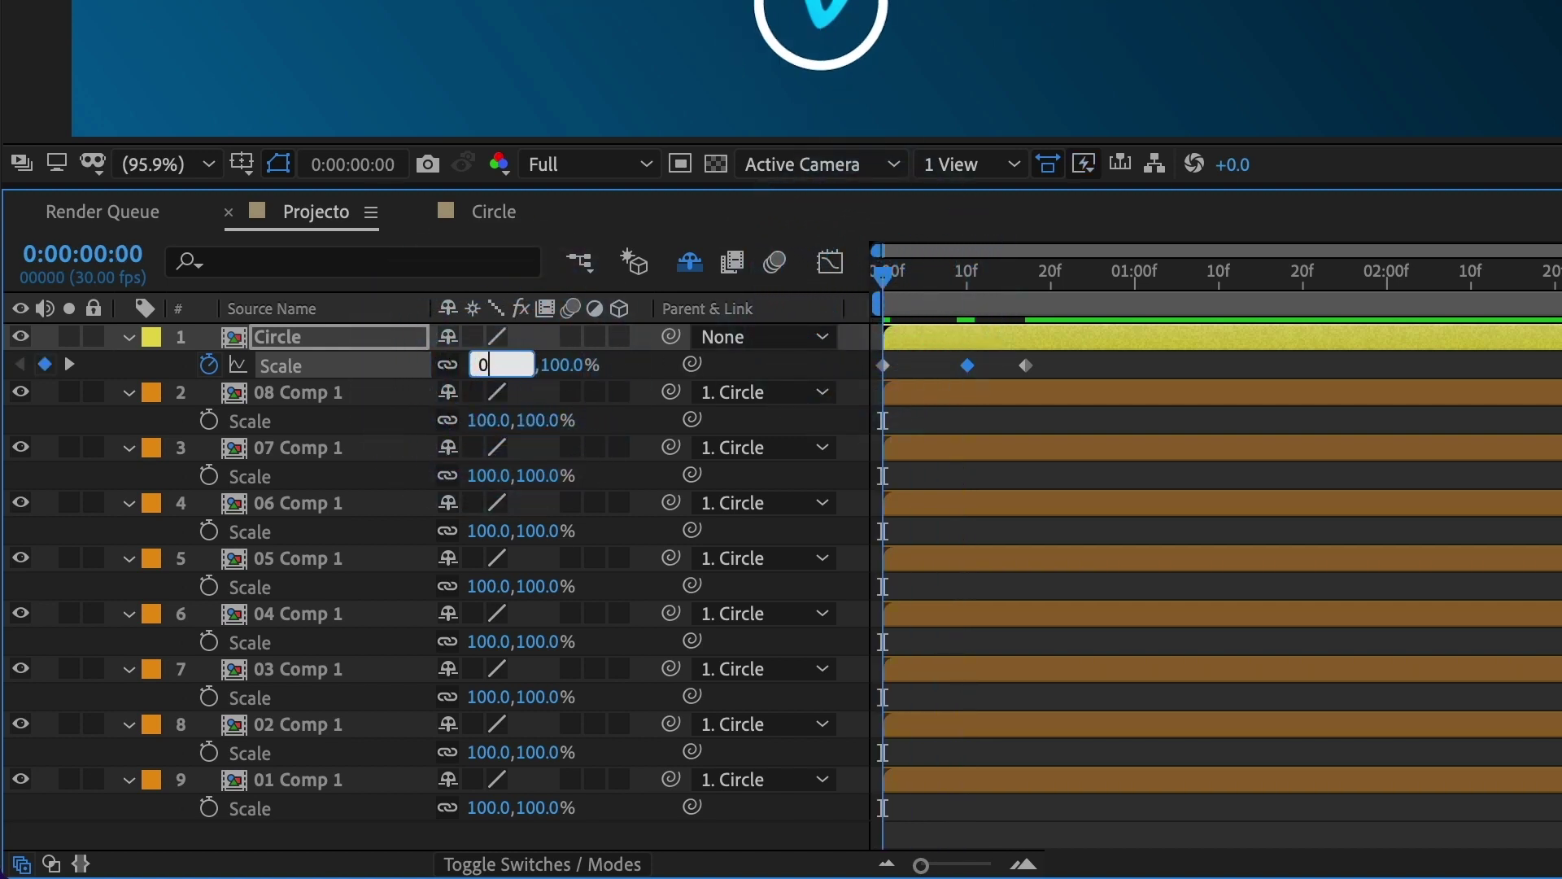
key("Return")
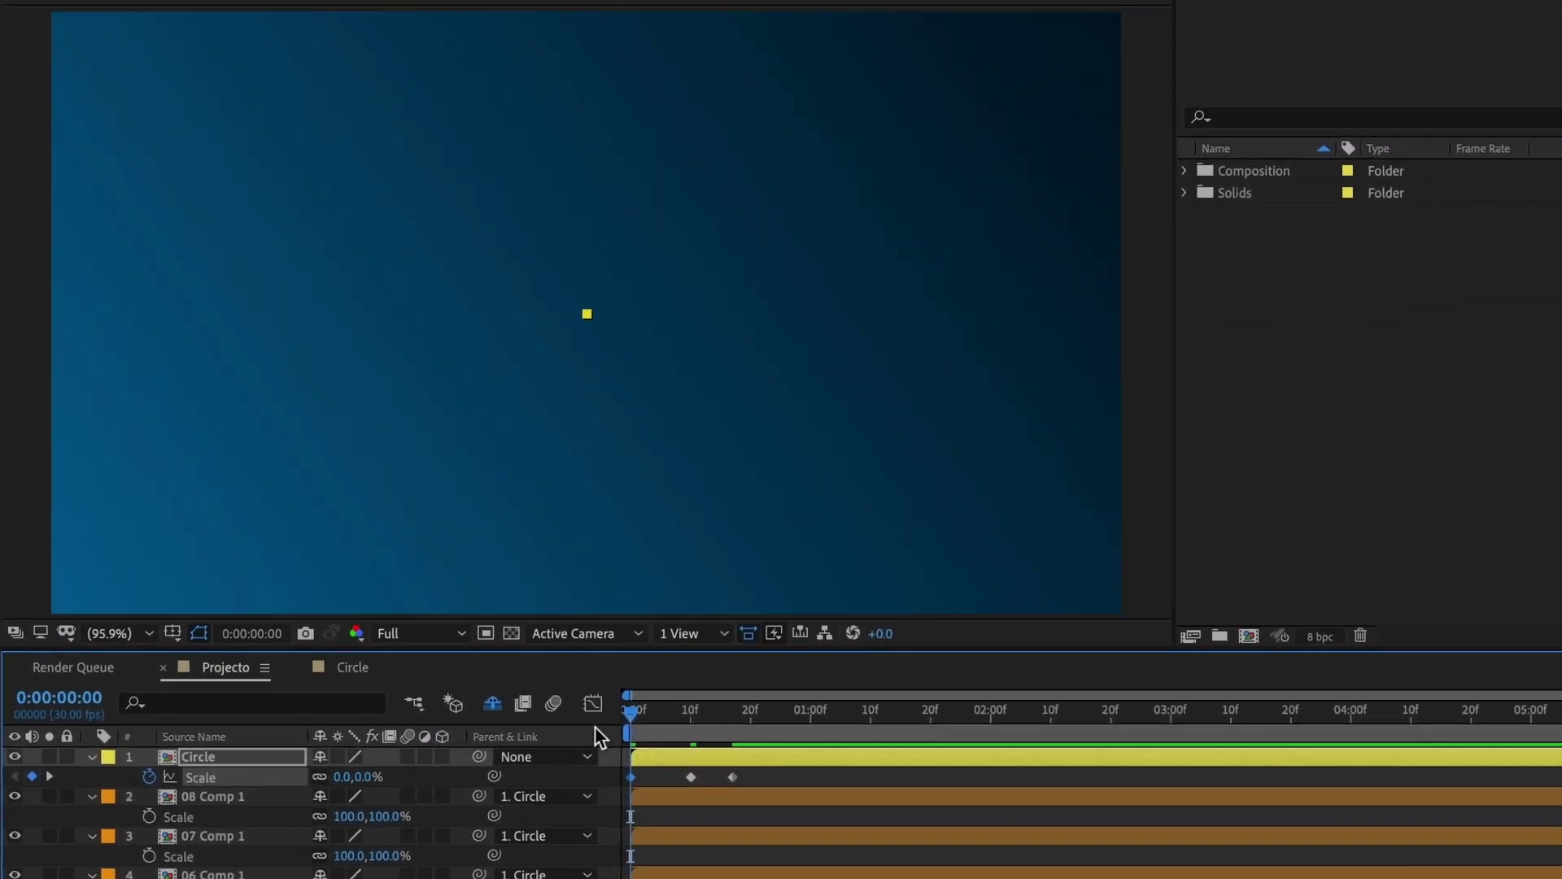
Step: Apply Easy Ease to the Circle's Scale keyframes from the 115% key, then preview the pop-in
key("space")
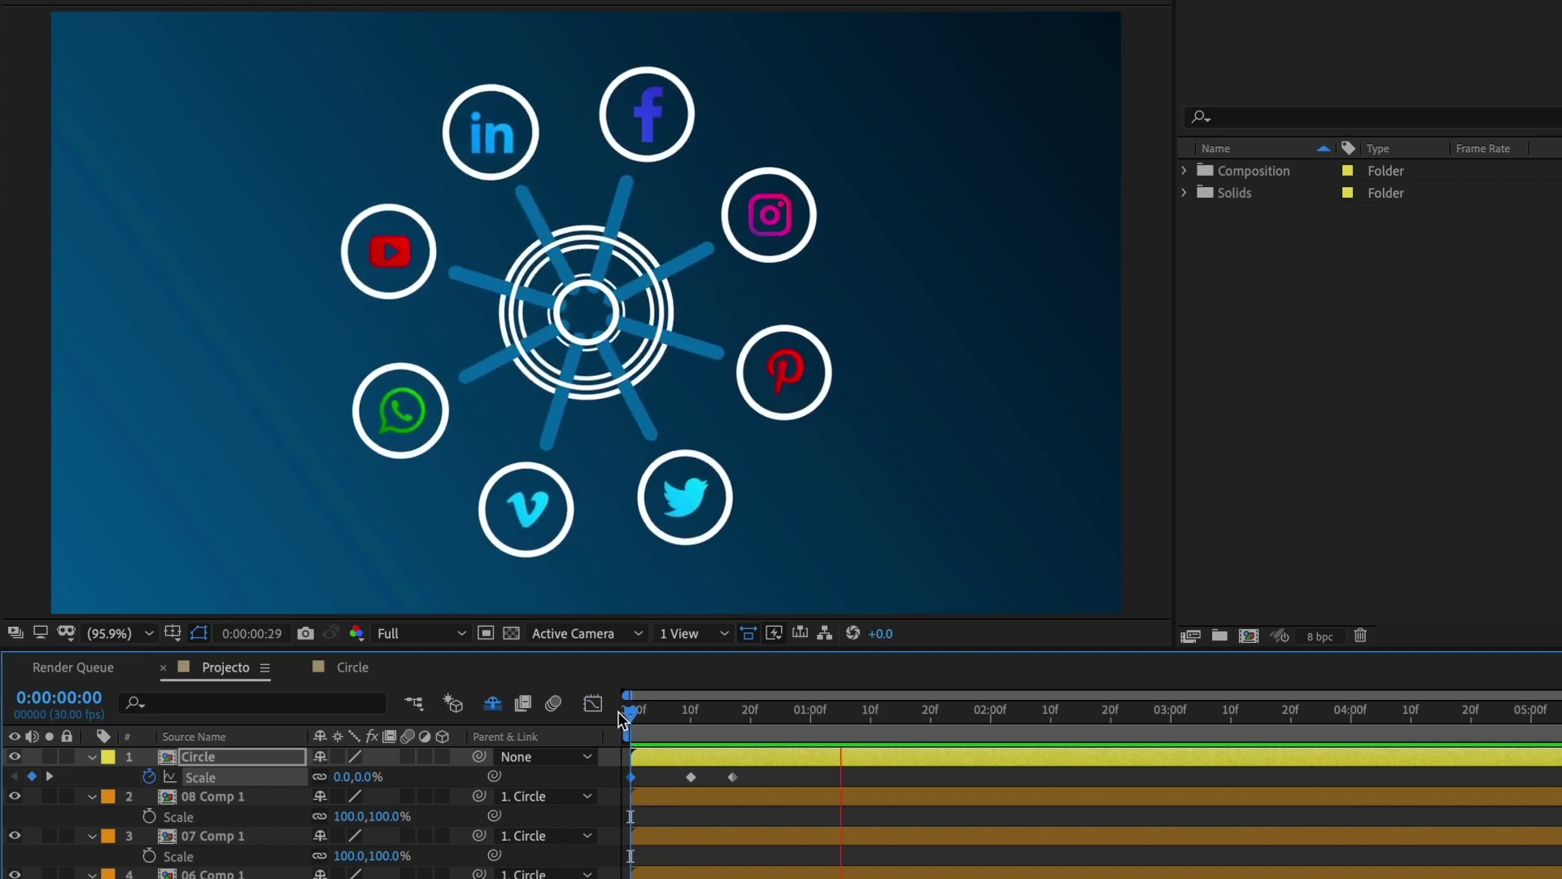
key("space")
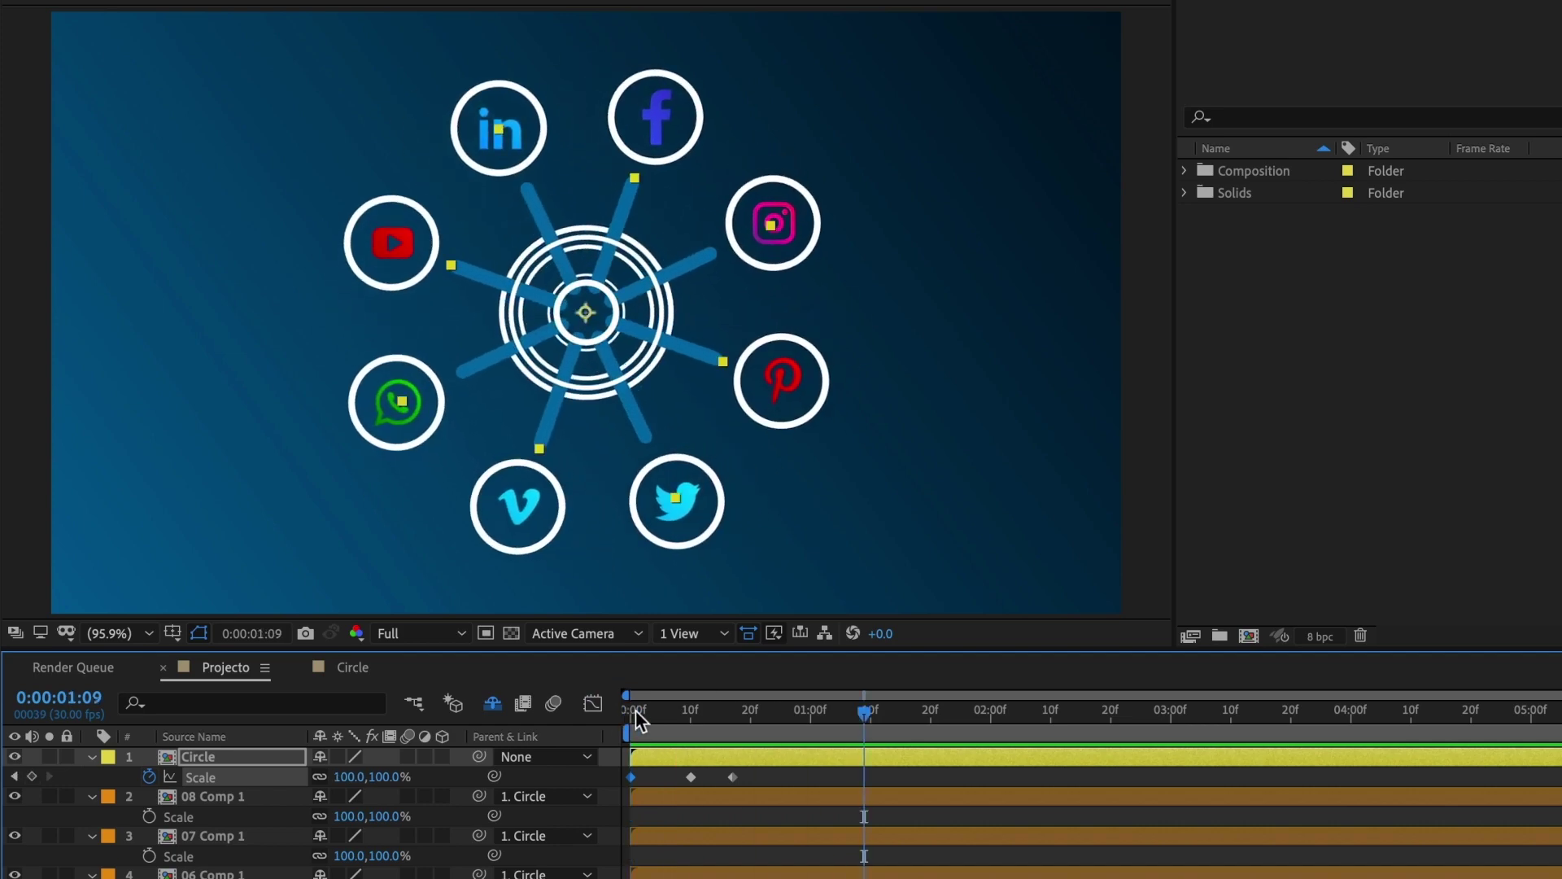
left_click_drag(636, 712, 691, 711)
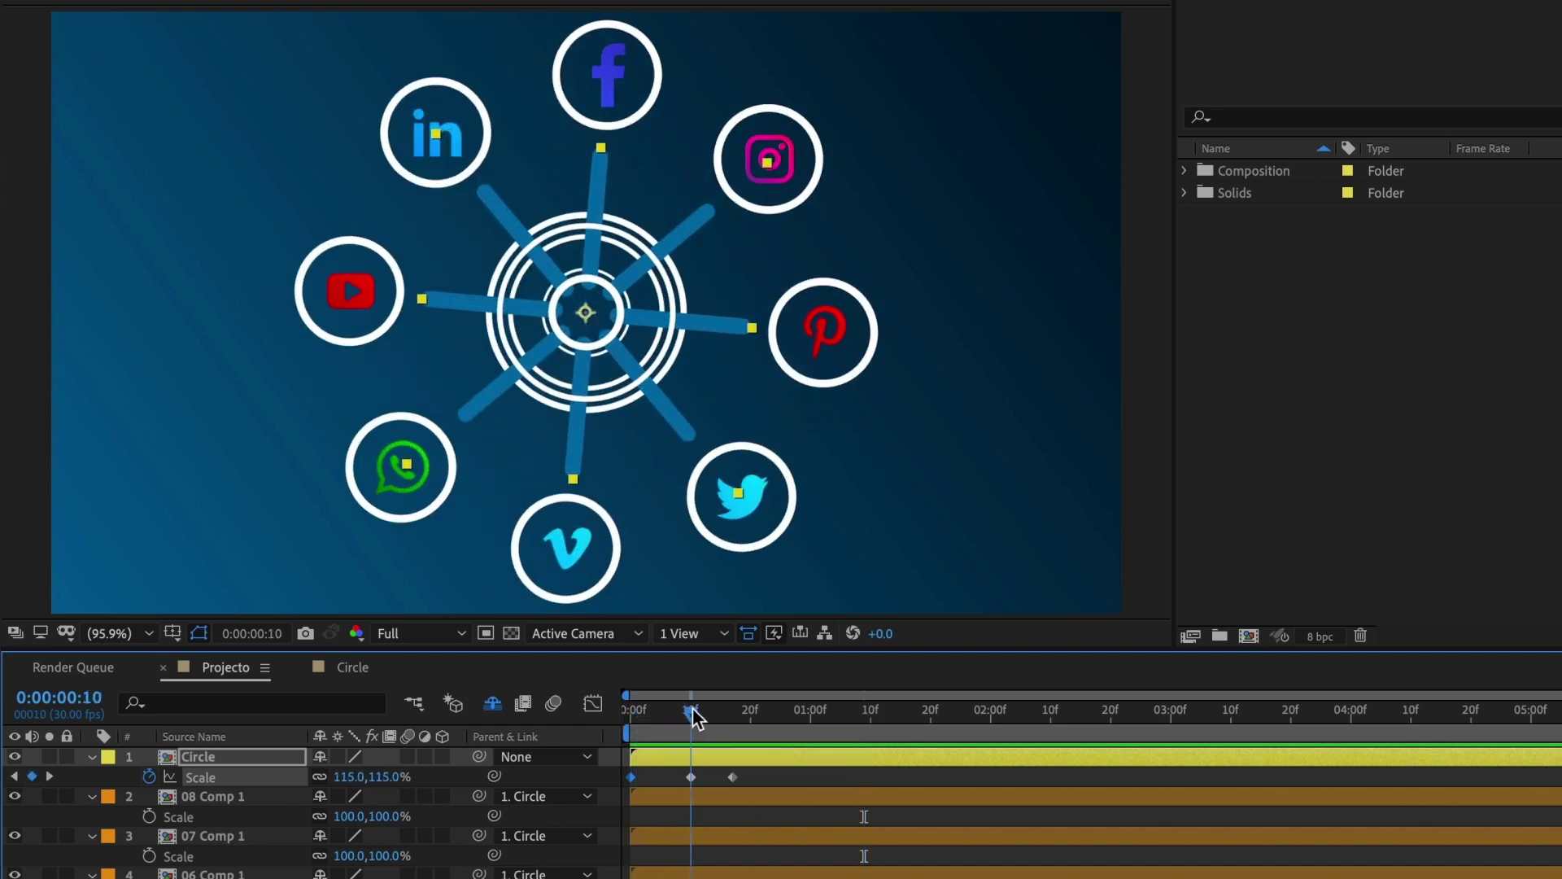
right_click(691, 777)
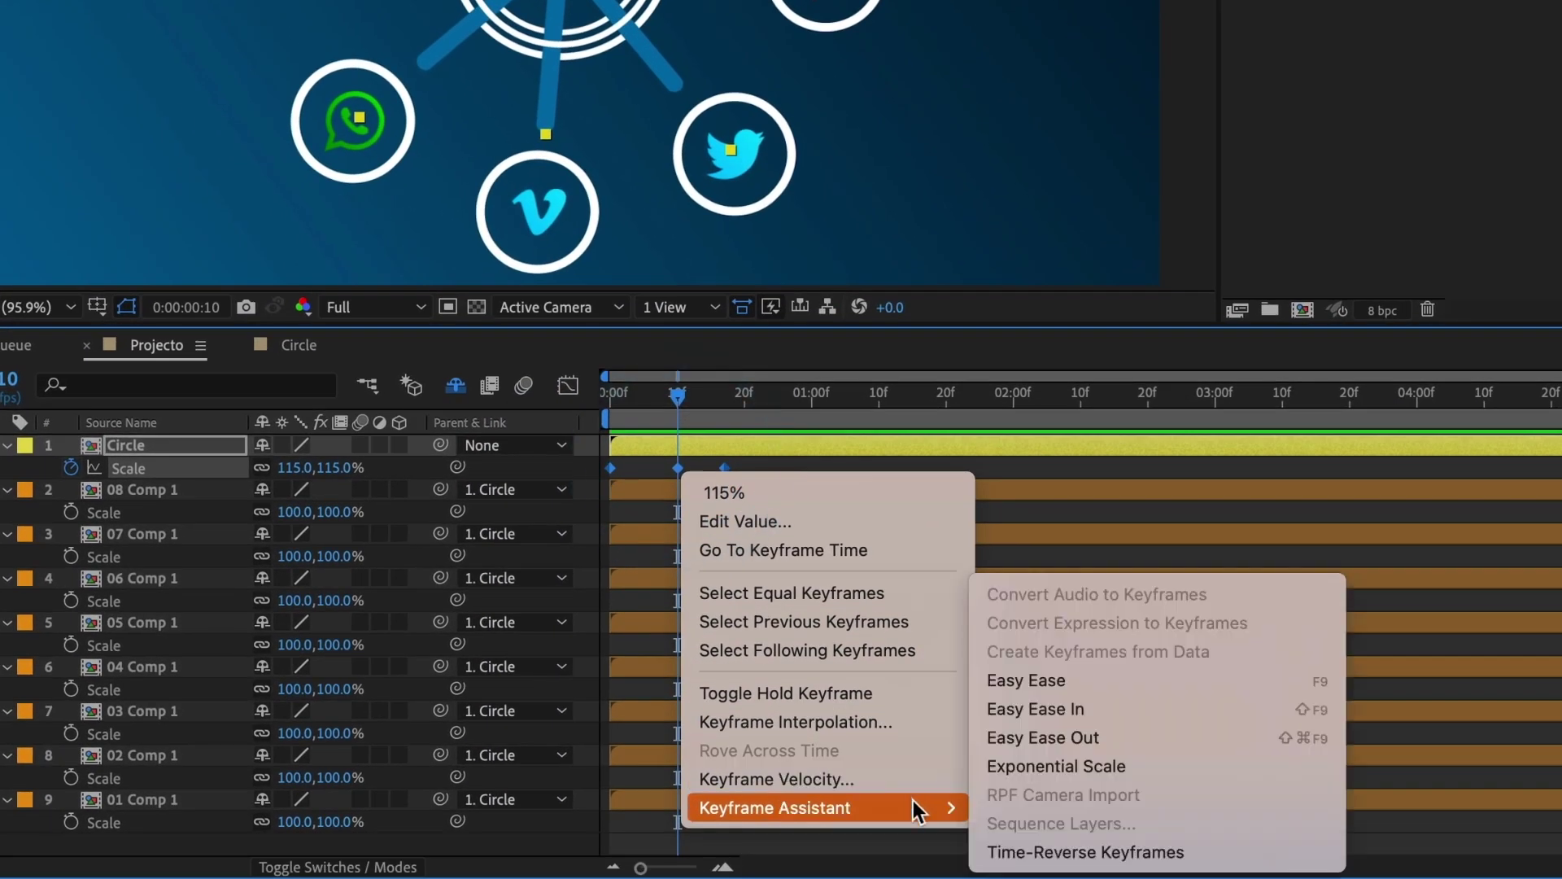
left_click(1076, 682)
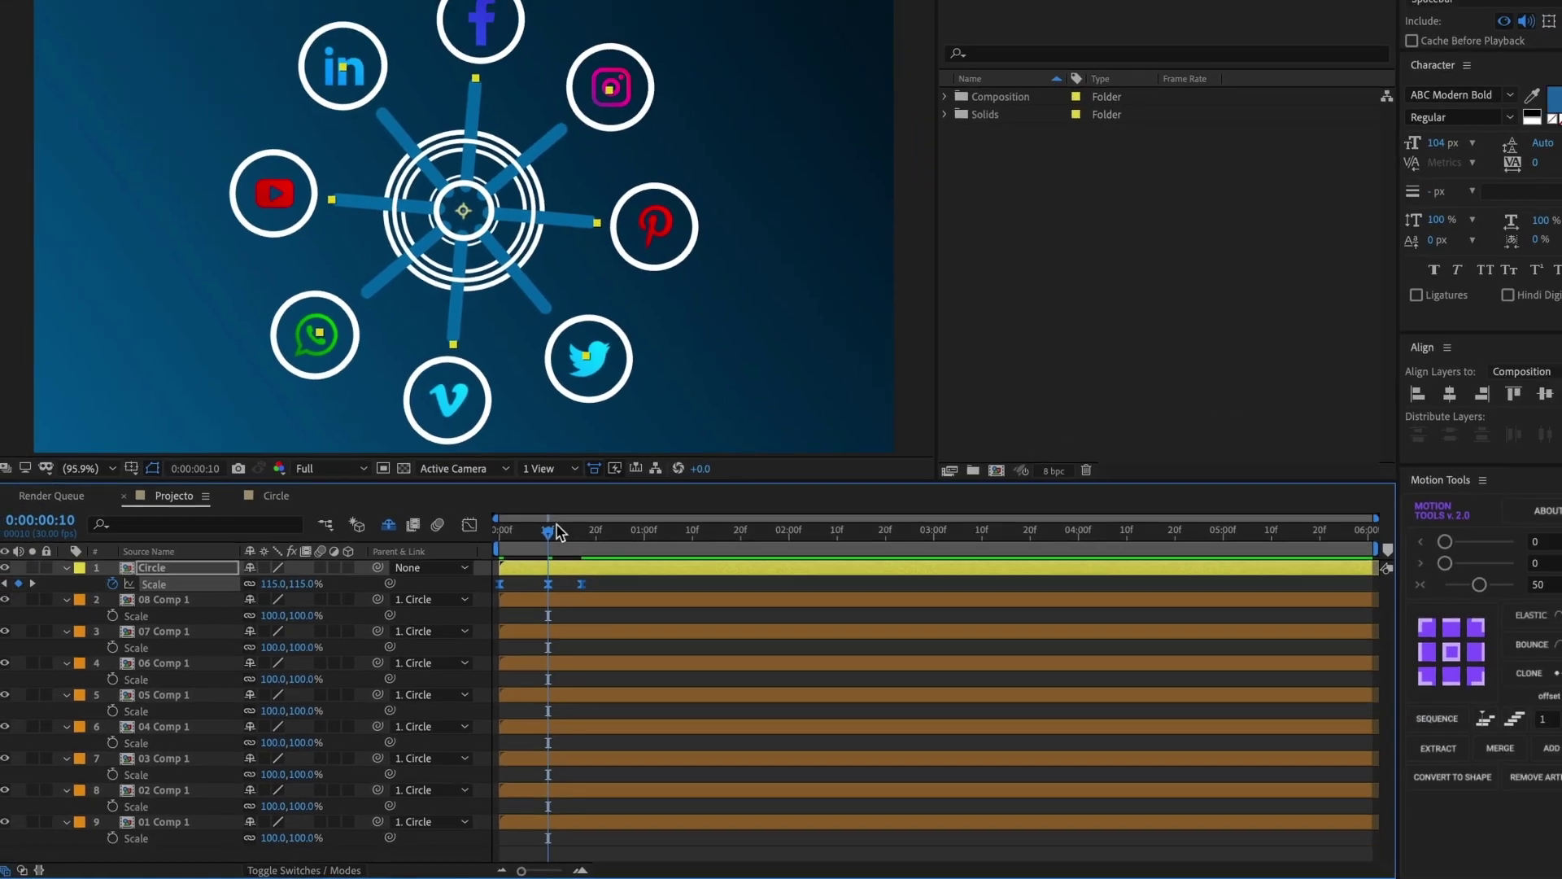
left_click_drag(558, 533, 489, 537)
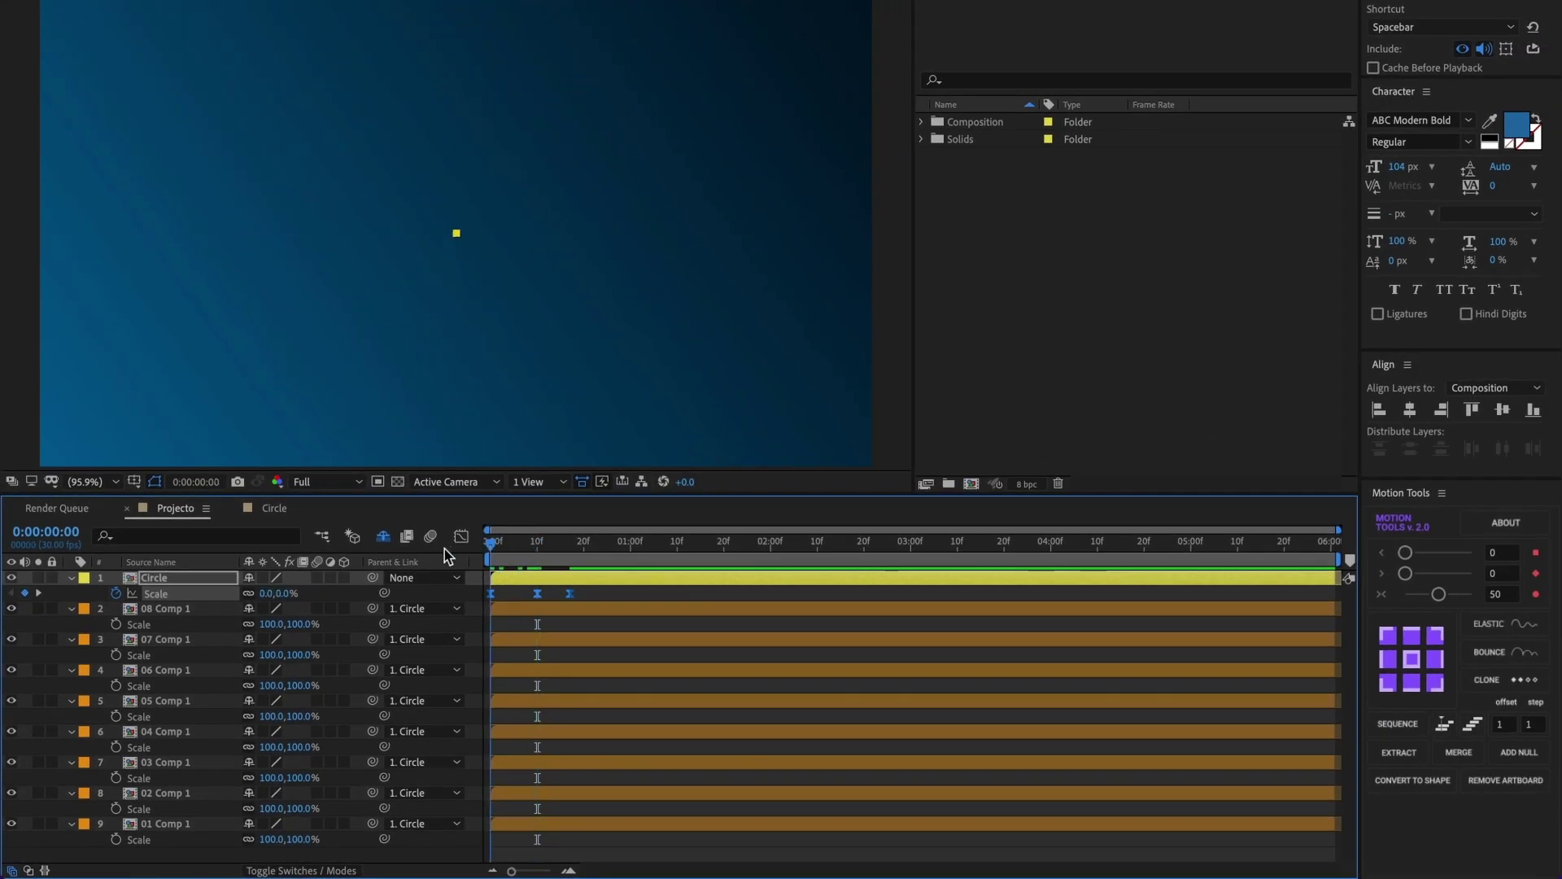
key("space")
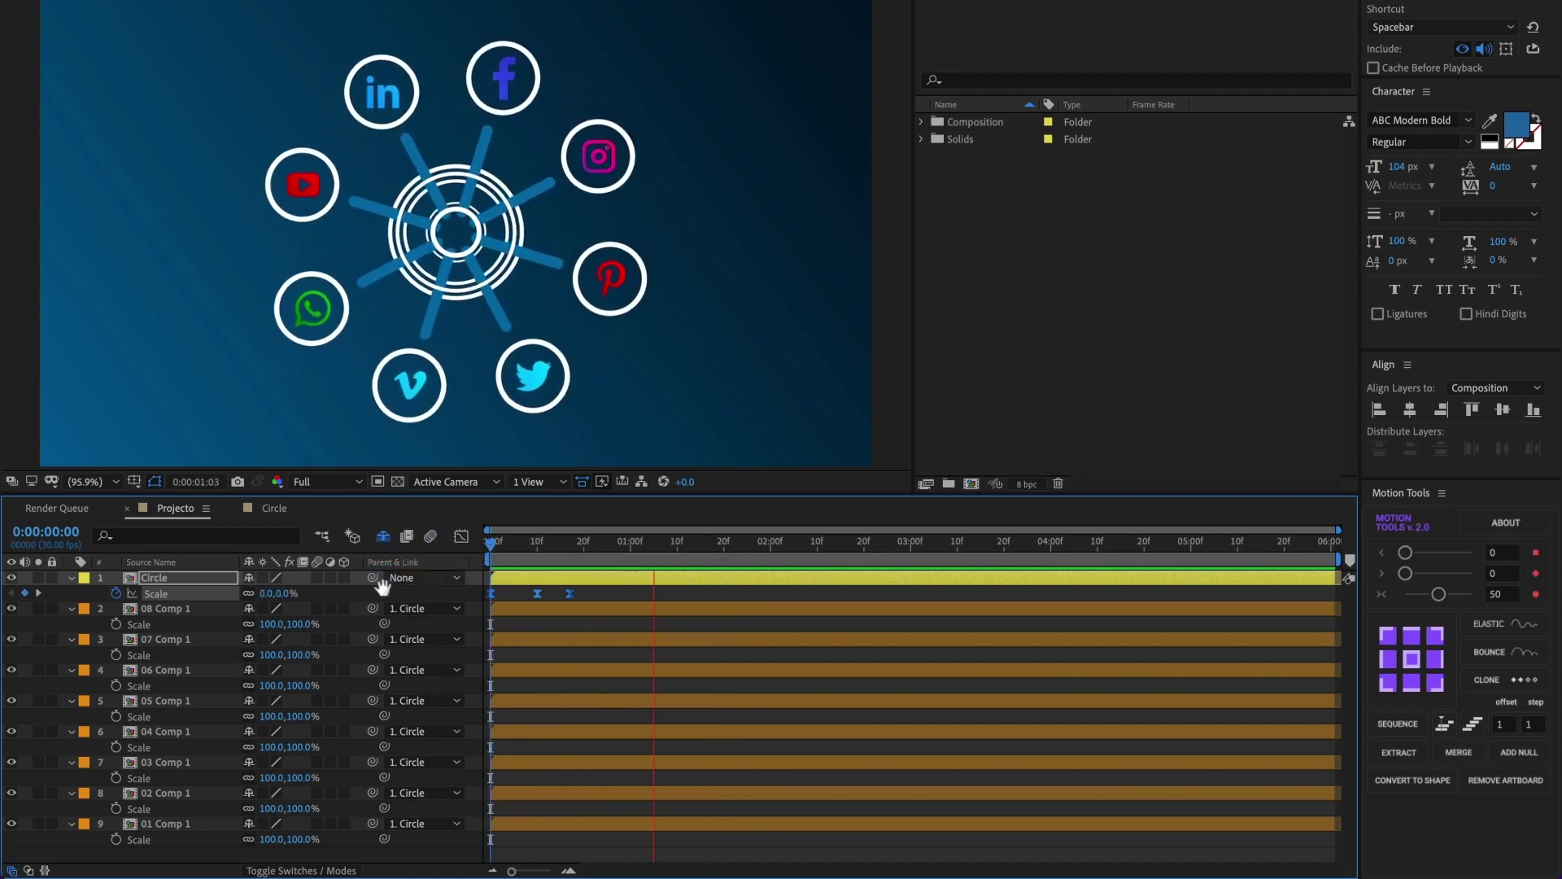
Step: Add Scale keyframes at 0:00:00:24 and 0:00:01:04 on all eight icon layers
key("space")
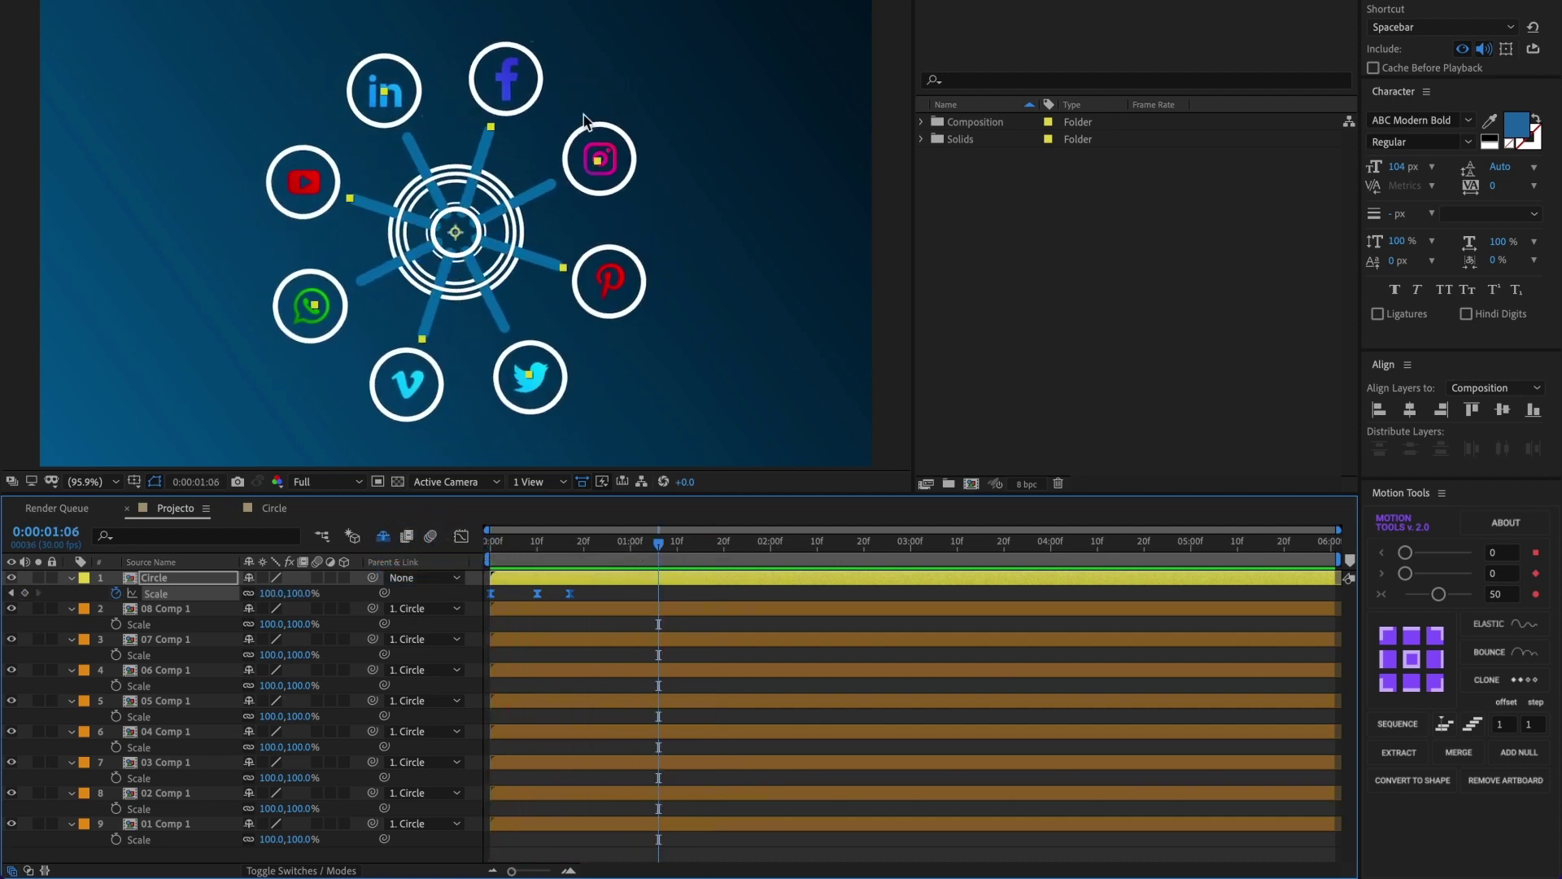
left_click_drag(648, 549, 602, 548)
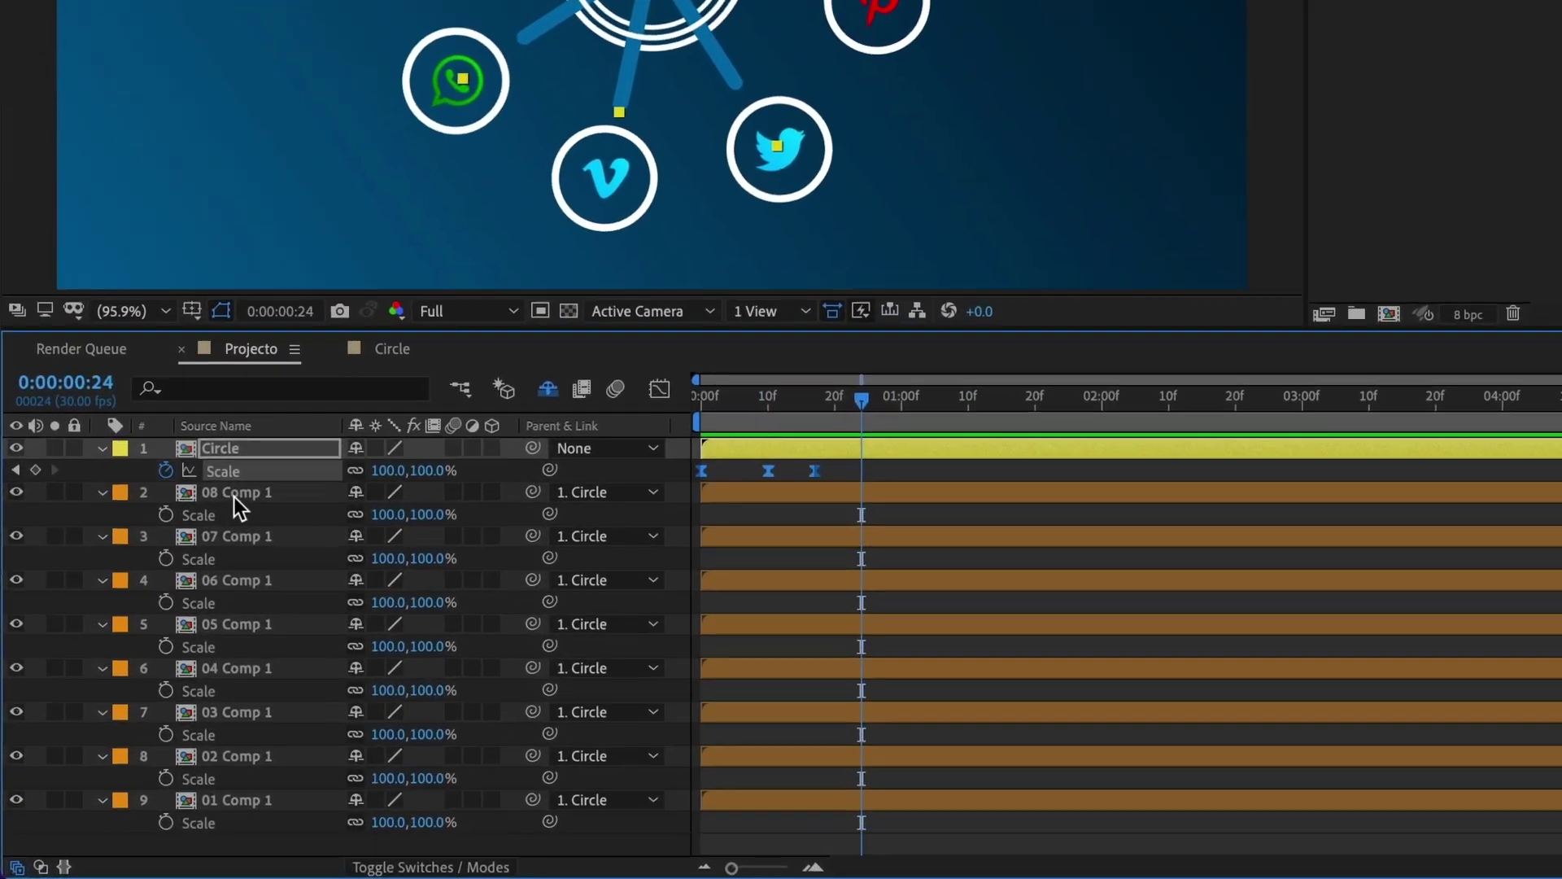
left_click(171, 610)
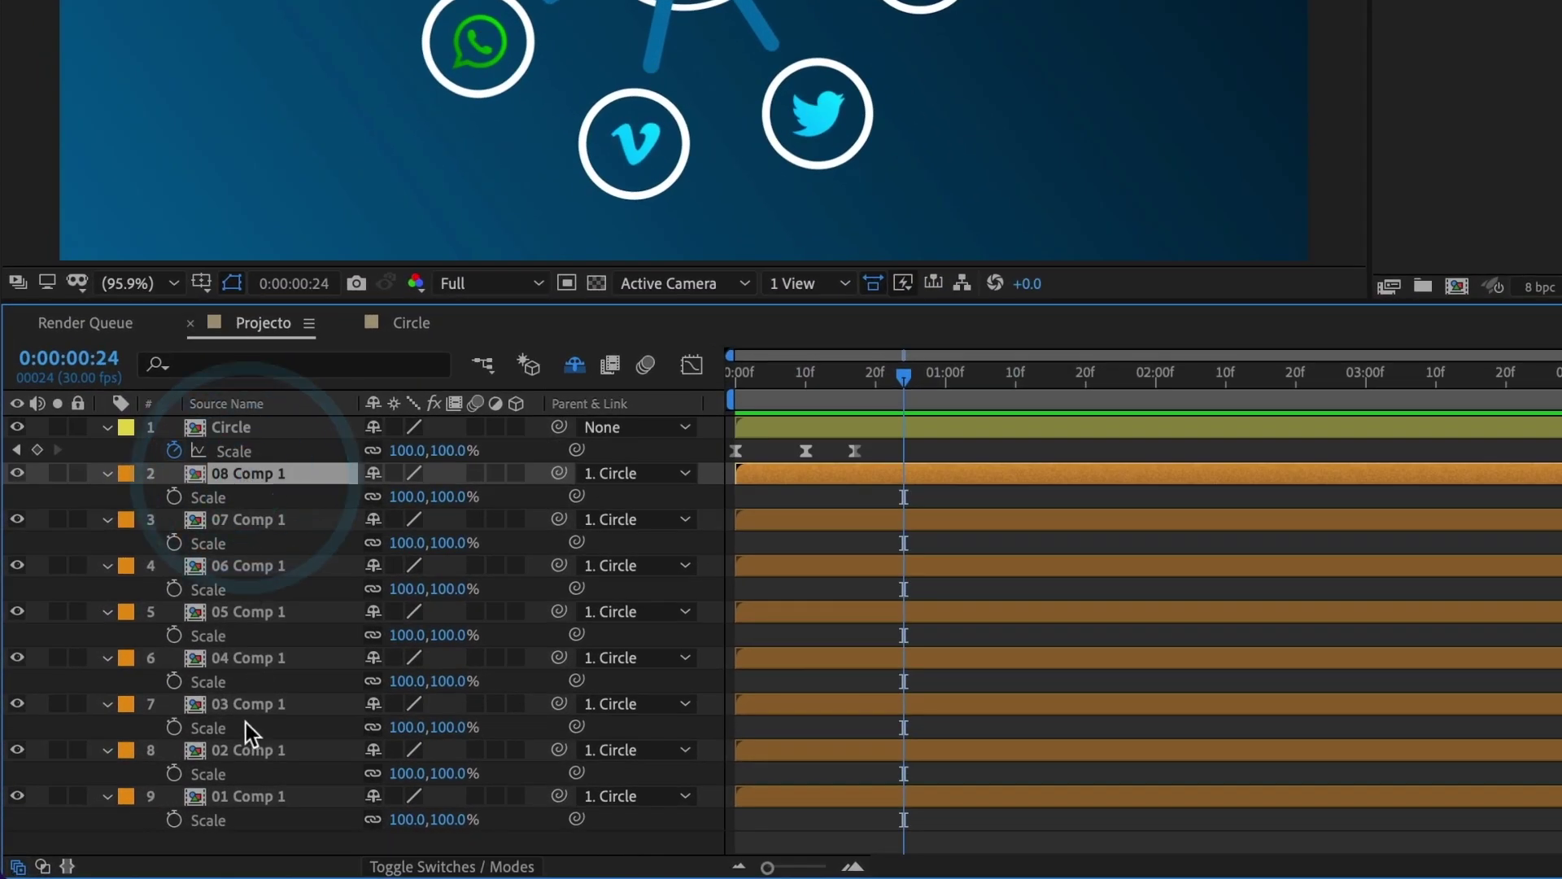
left_click(229, 794, "shift")
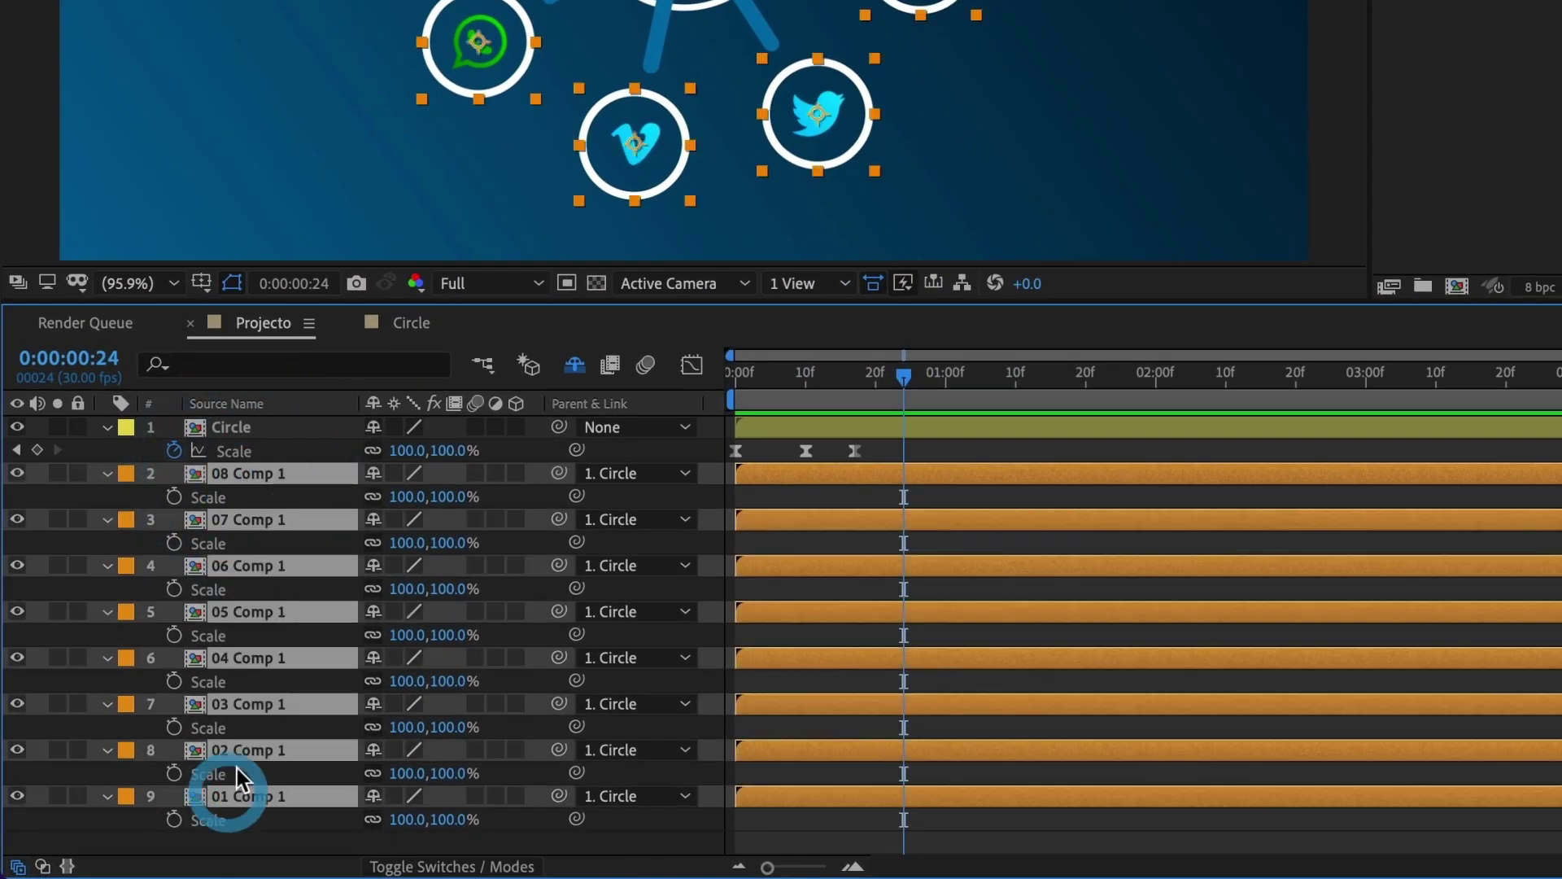
left_click(174, 496)
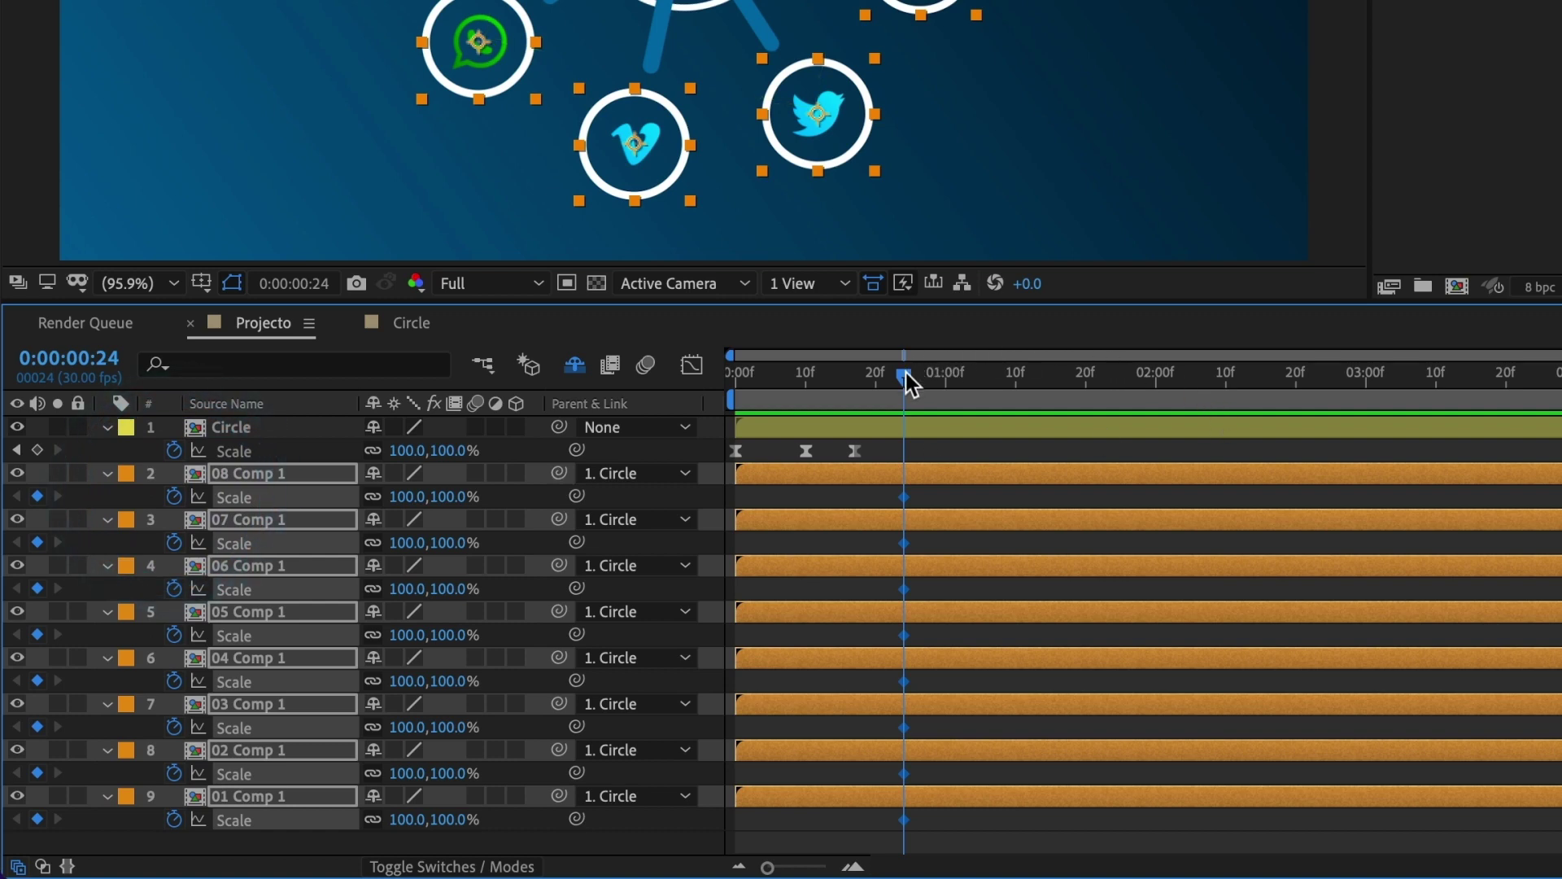
mouse_move(906, 373)
left_mouse_down()
mouse_move(1034, 373)
mouse_move(974, 376)
left_mouse_up()
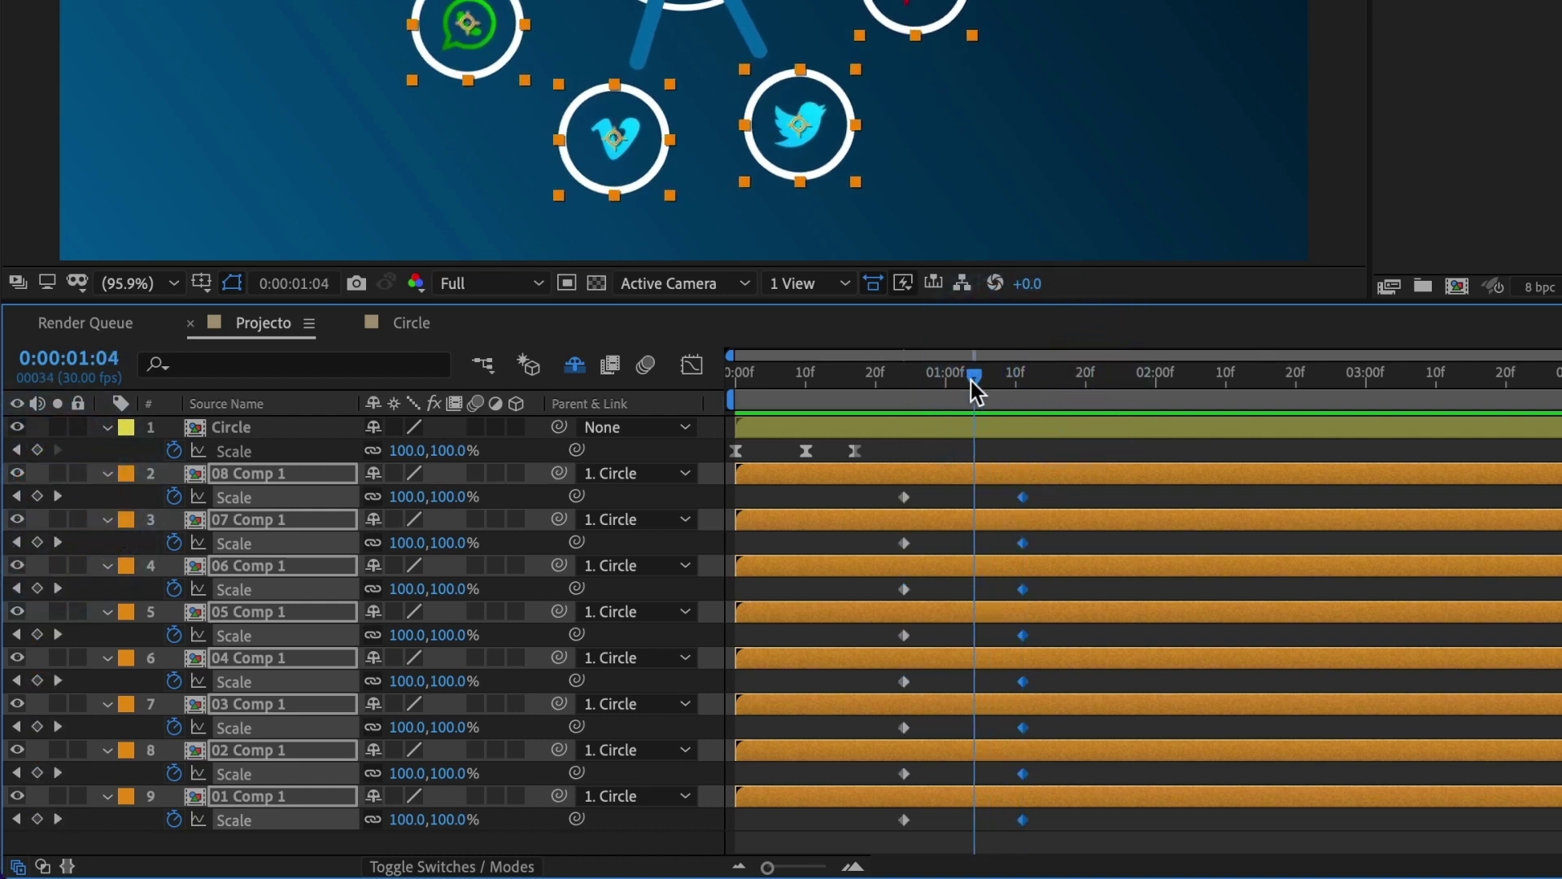
left_click(37, 496)
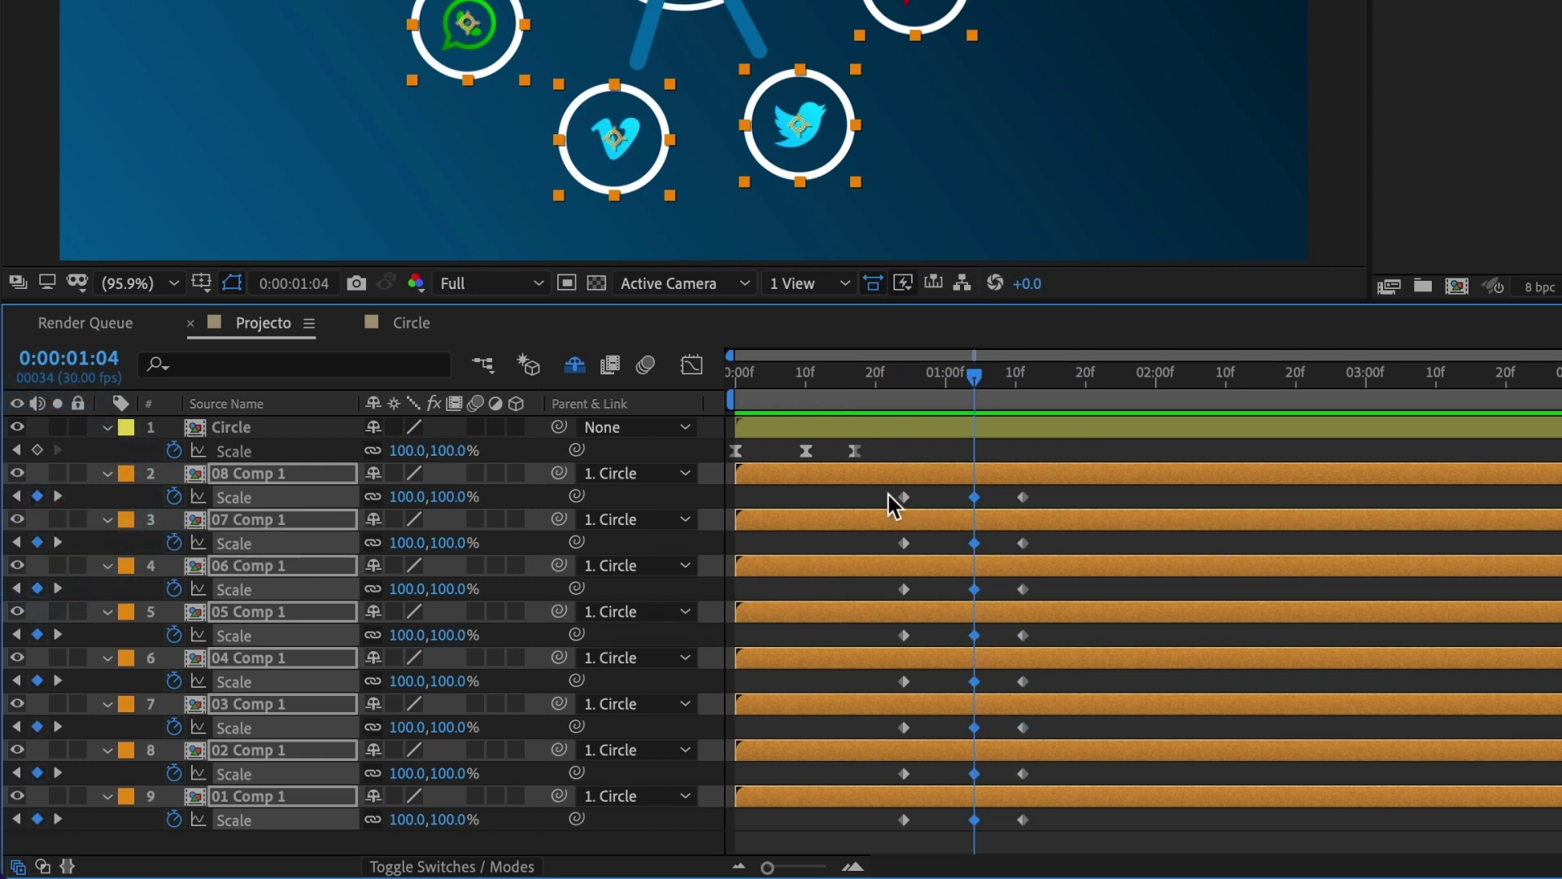
Step: Set the icons' Scale to 0% at 0:00:00:24 and 115% at 0:00:01:04, then scrub to check
left_click_drag(888, 491, 921, 823)
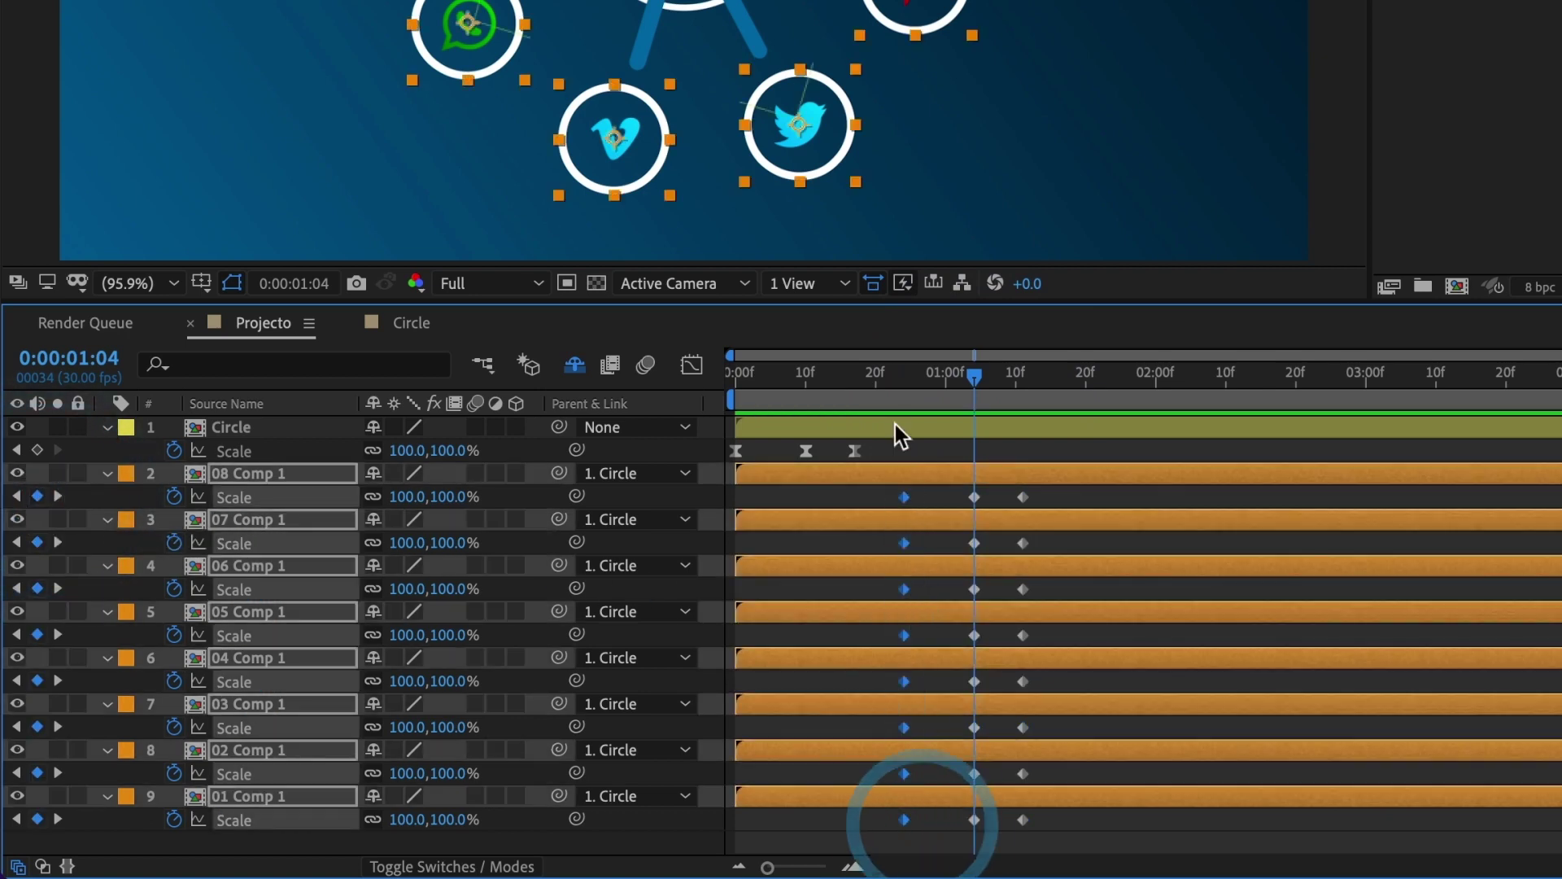
left_click(904, 375)
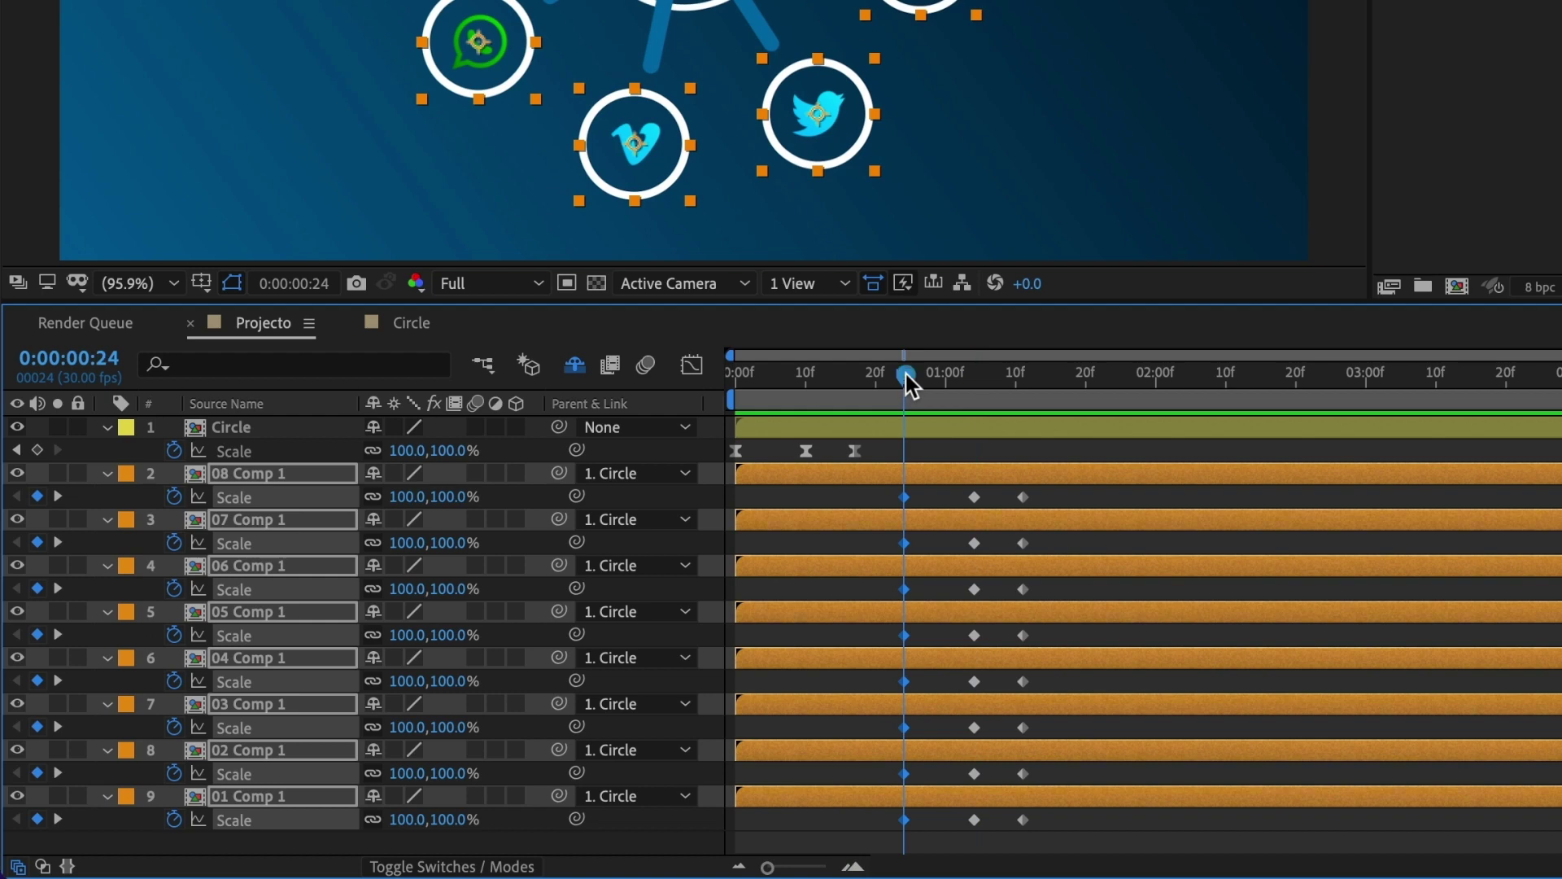
left_click(452, 498)
key("Return")
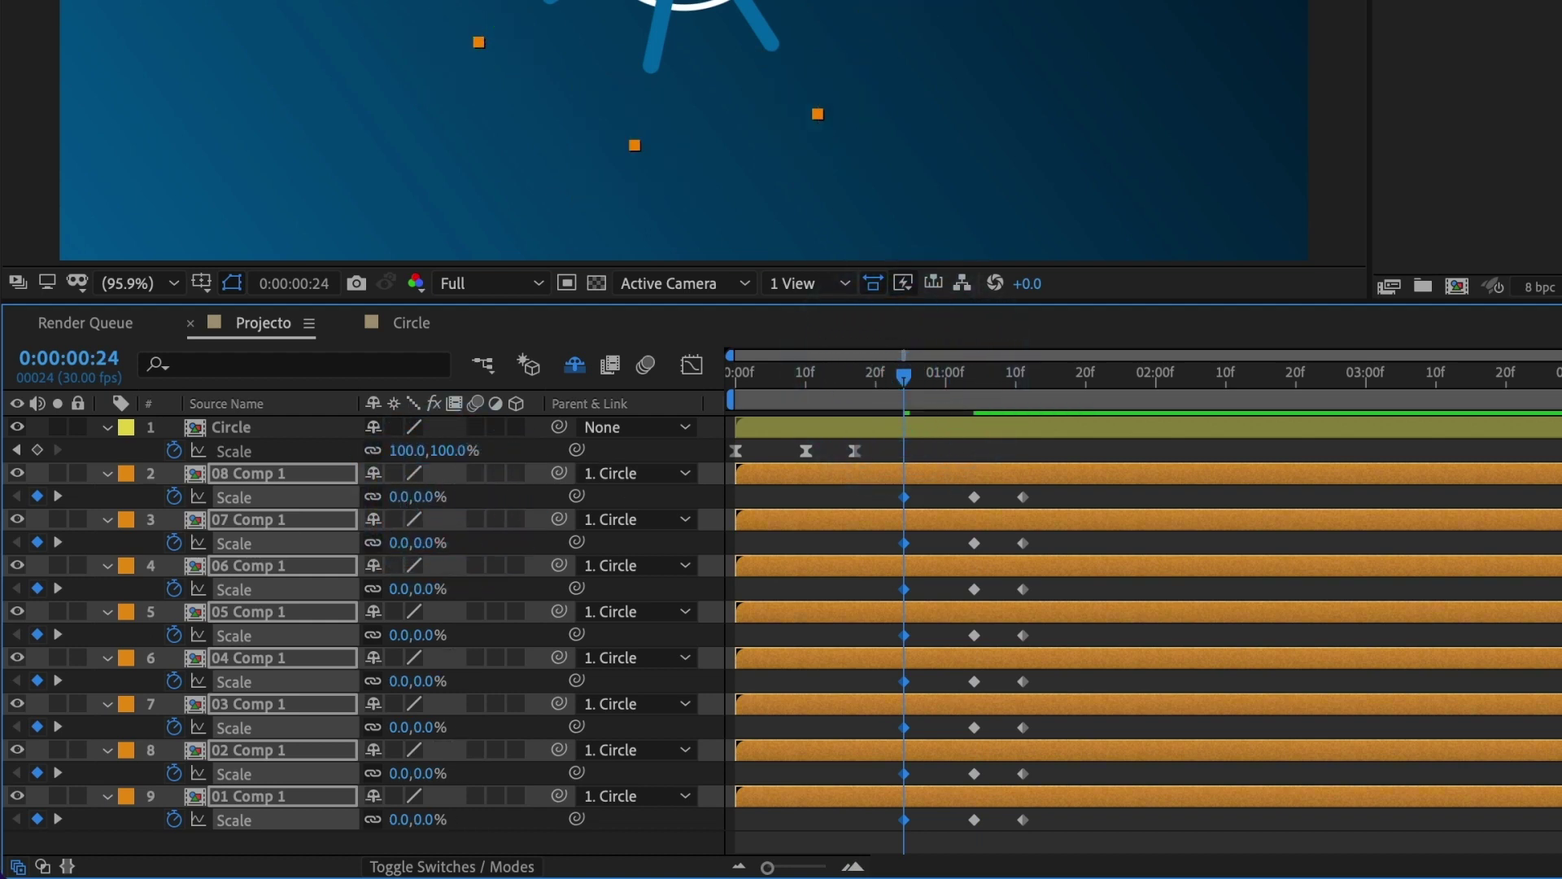
left_click_drag(907, 368, 976, 372)
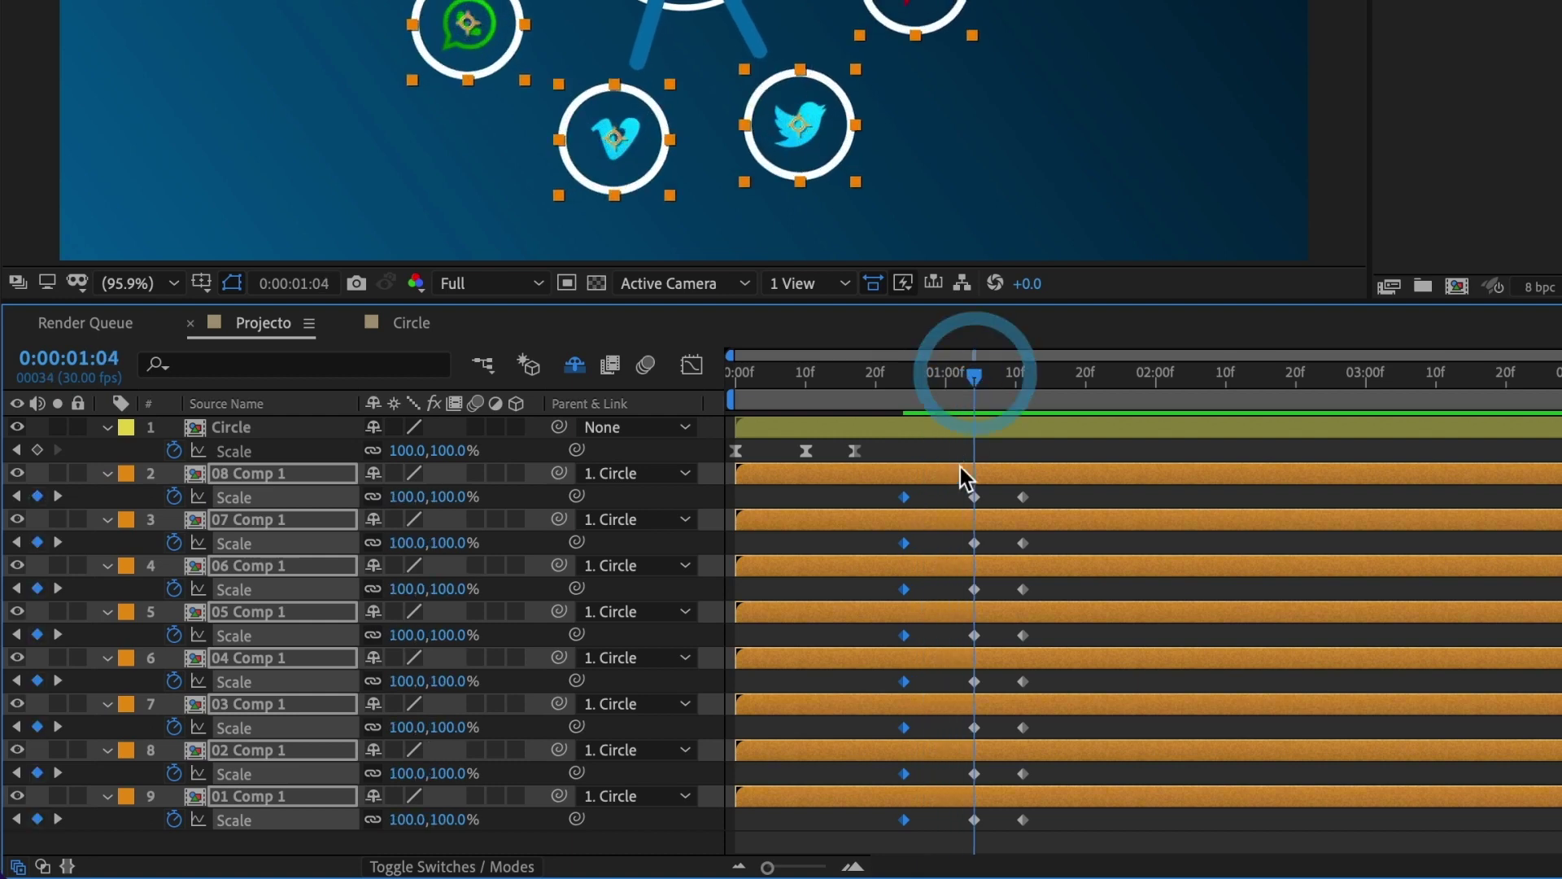
left_click_drag(959, 487, 991, 826)
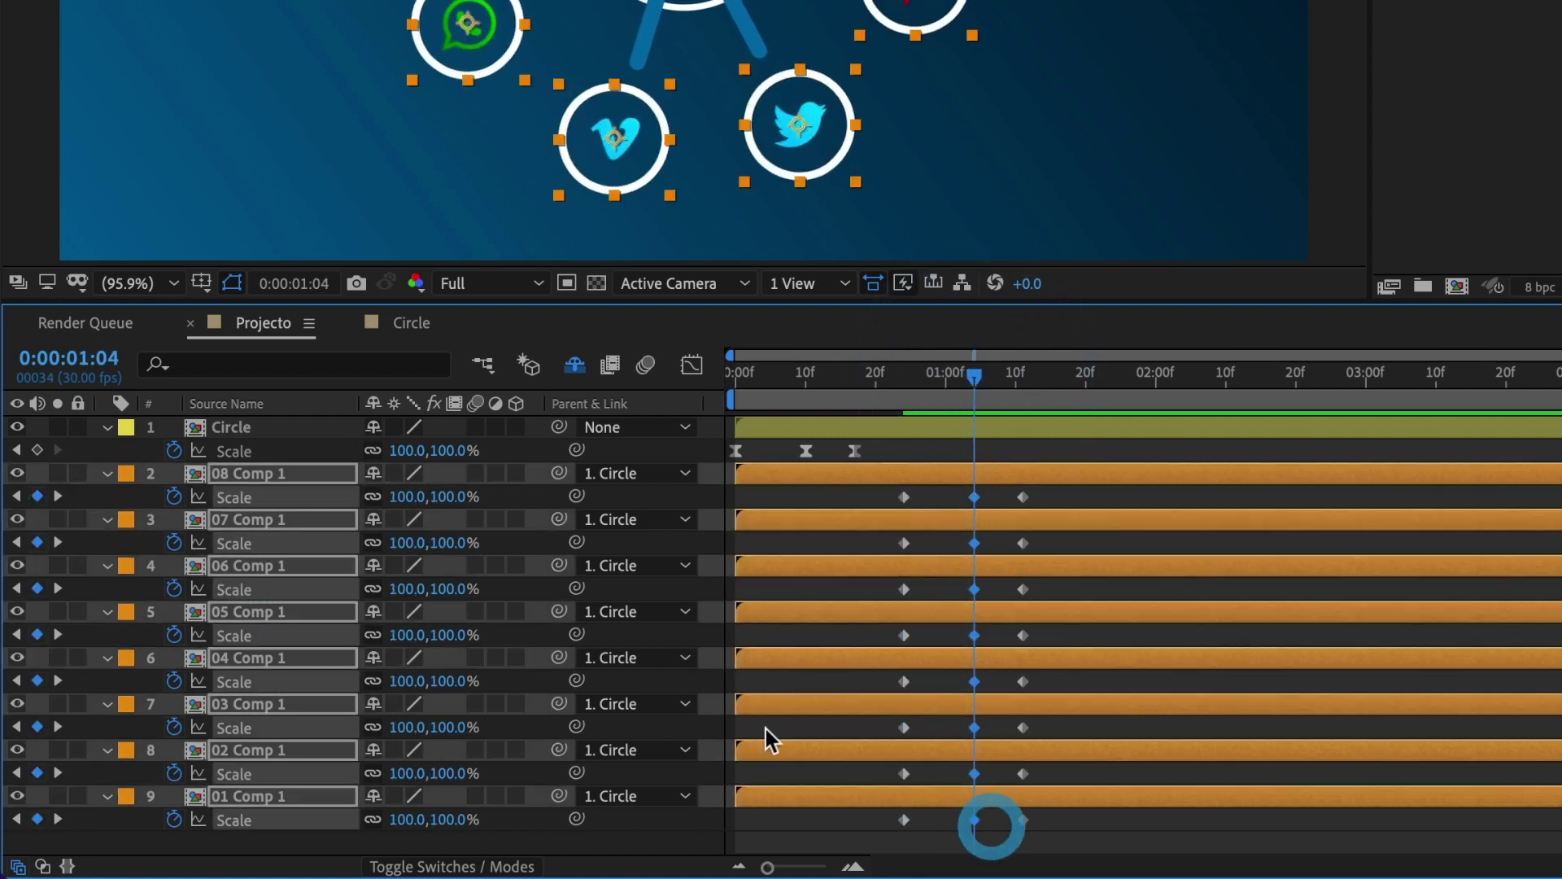
left_click(411, 500)
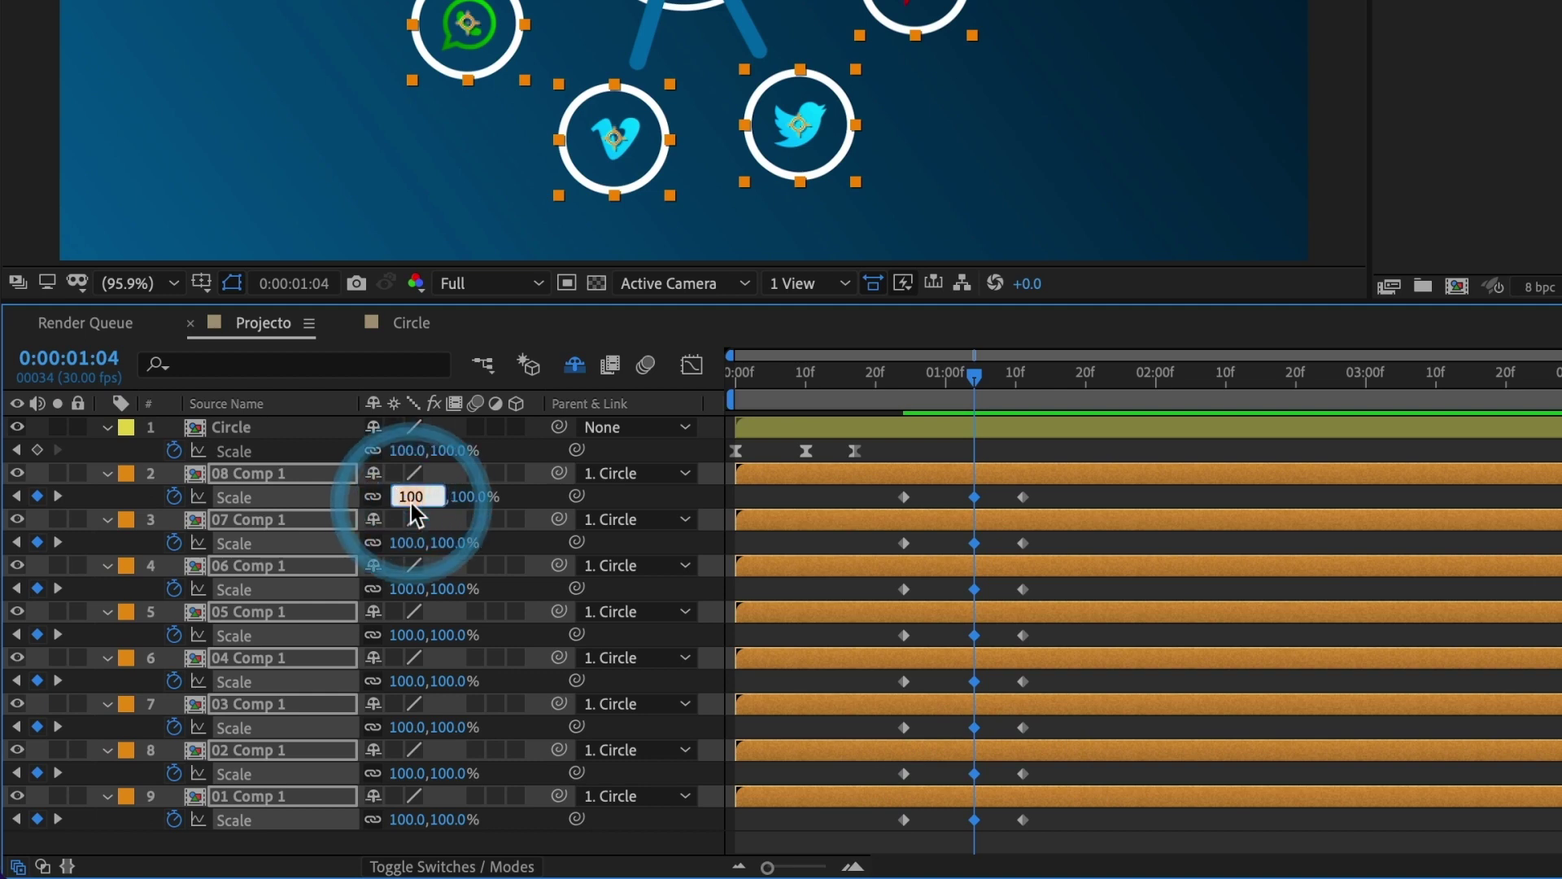
type("115")
key("Return")
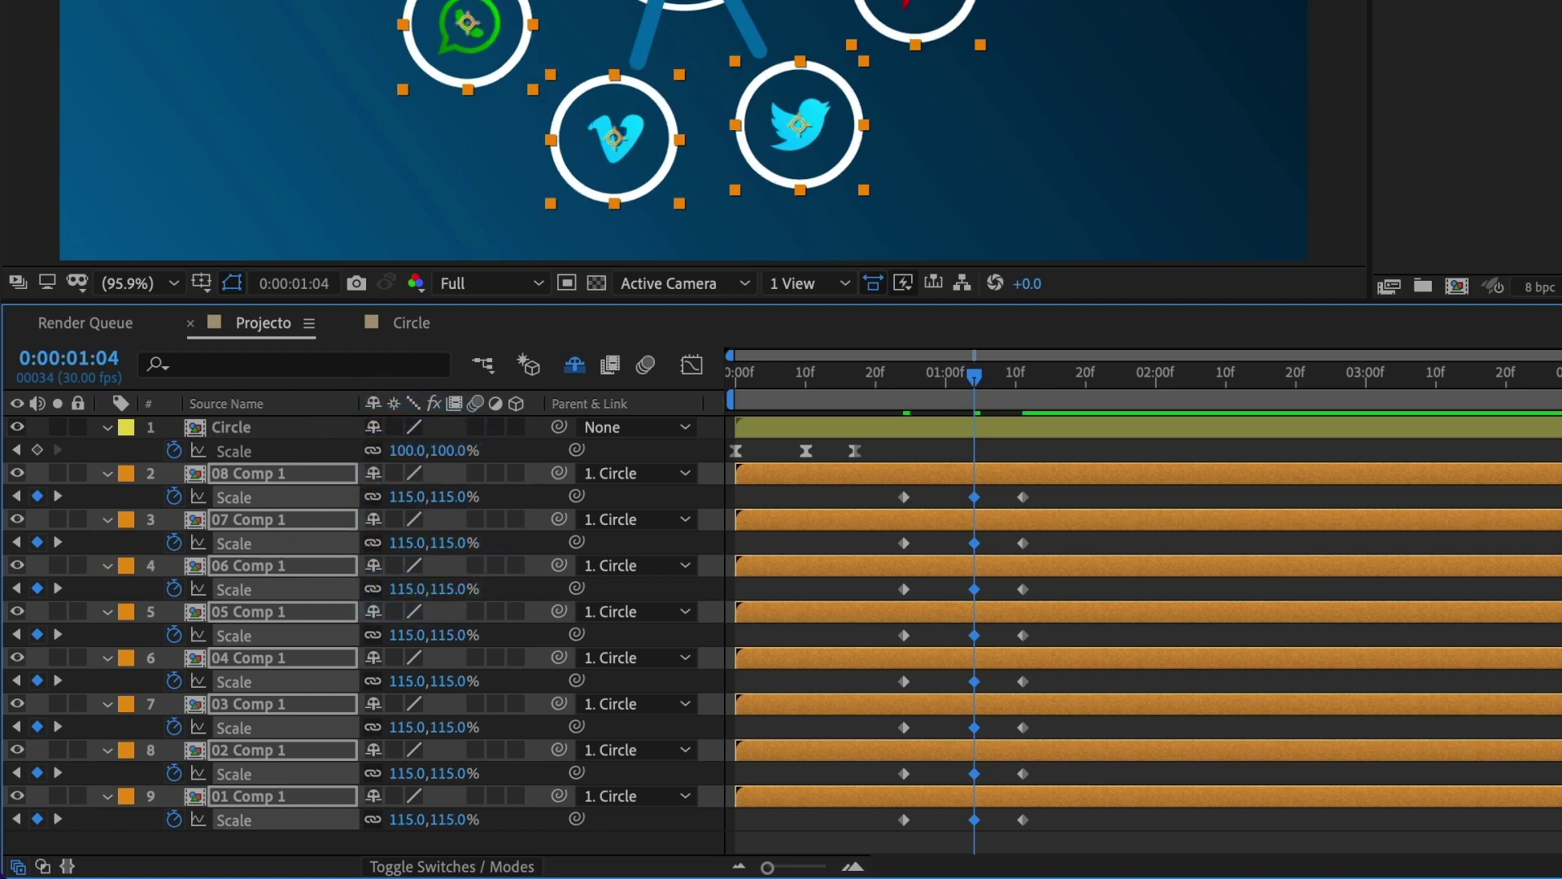
left_click_drag(1027, 376, 892, 383)
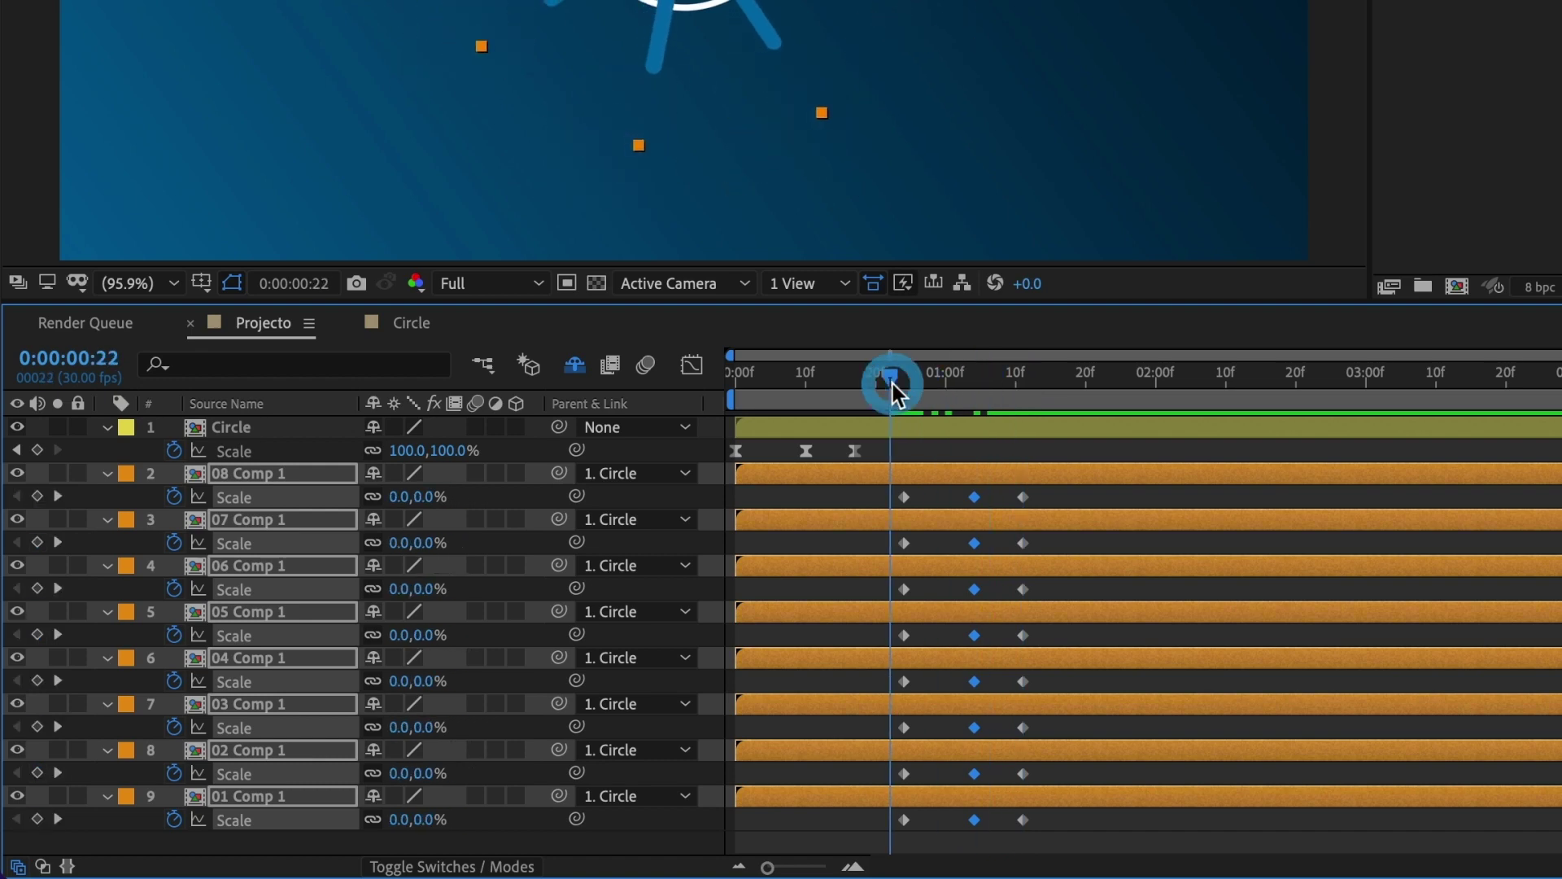
Step: Apply Easy Ease to every icon layer's Scale keyframes, turning them into hourglass keys
key("space")
key("space")
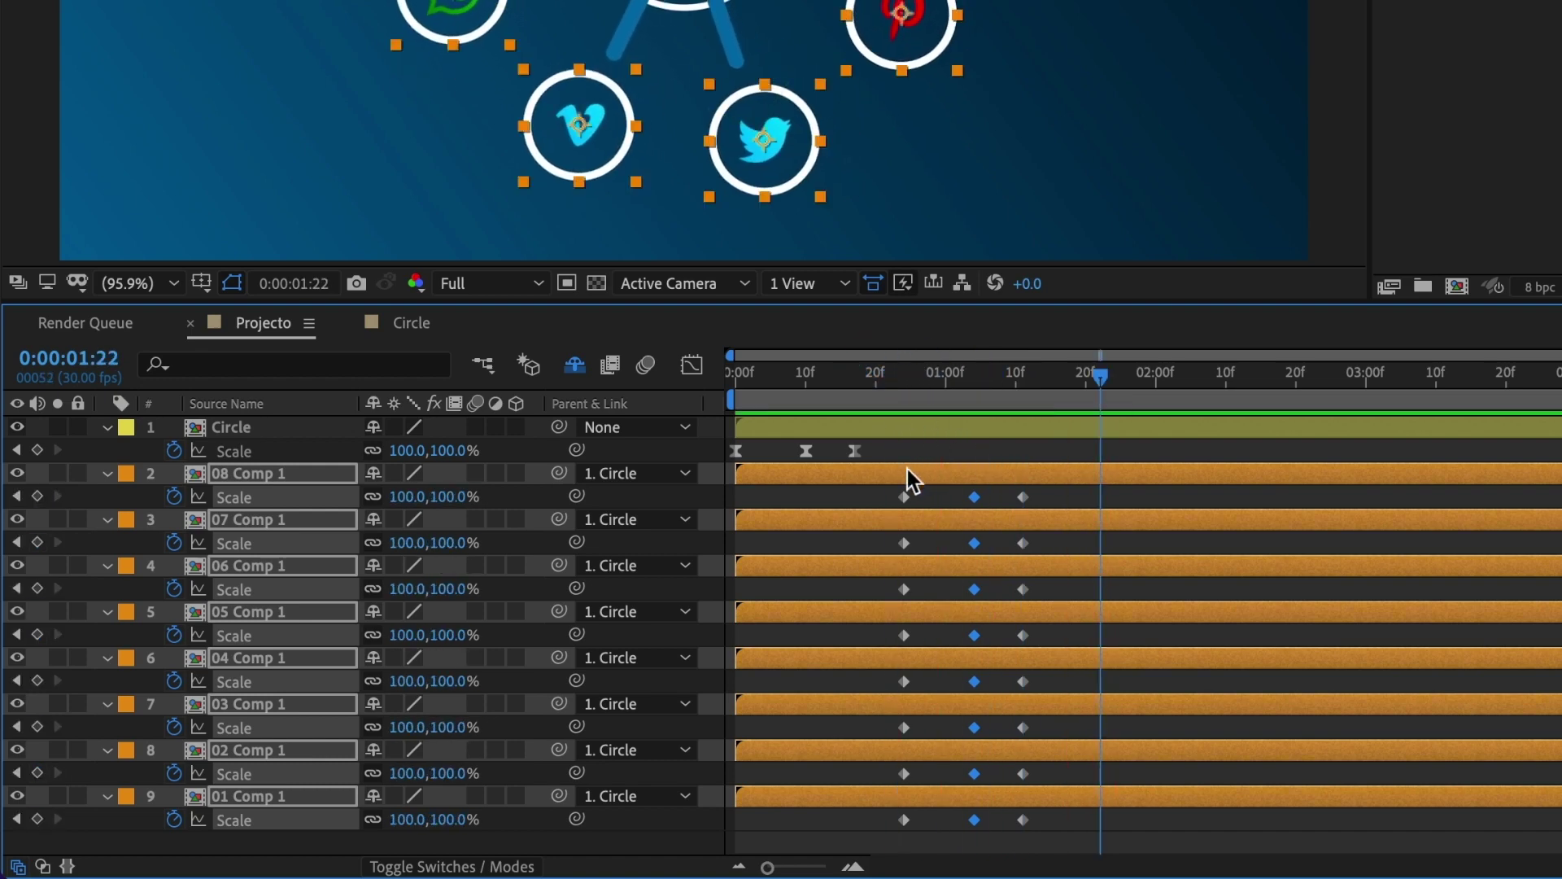
left_click_drag(880, 487, 1042, 817)
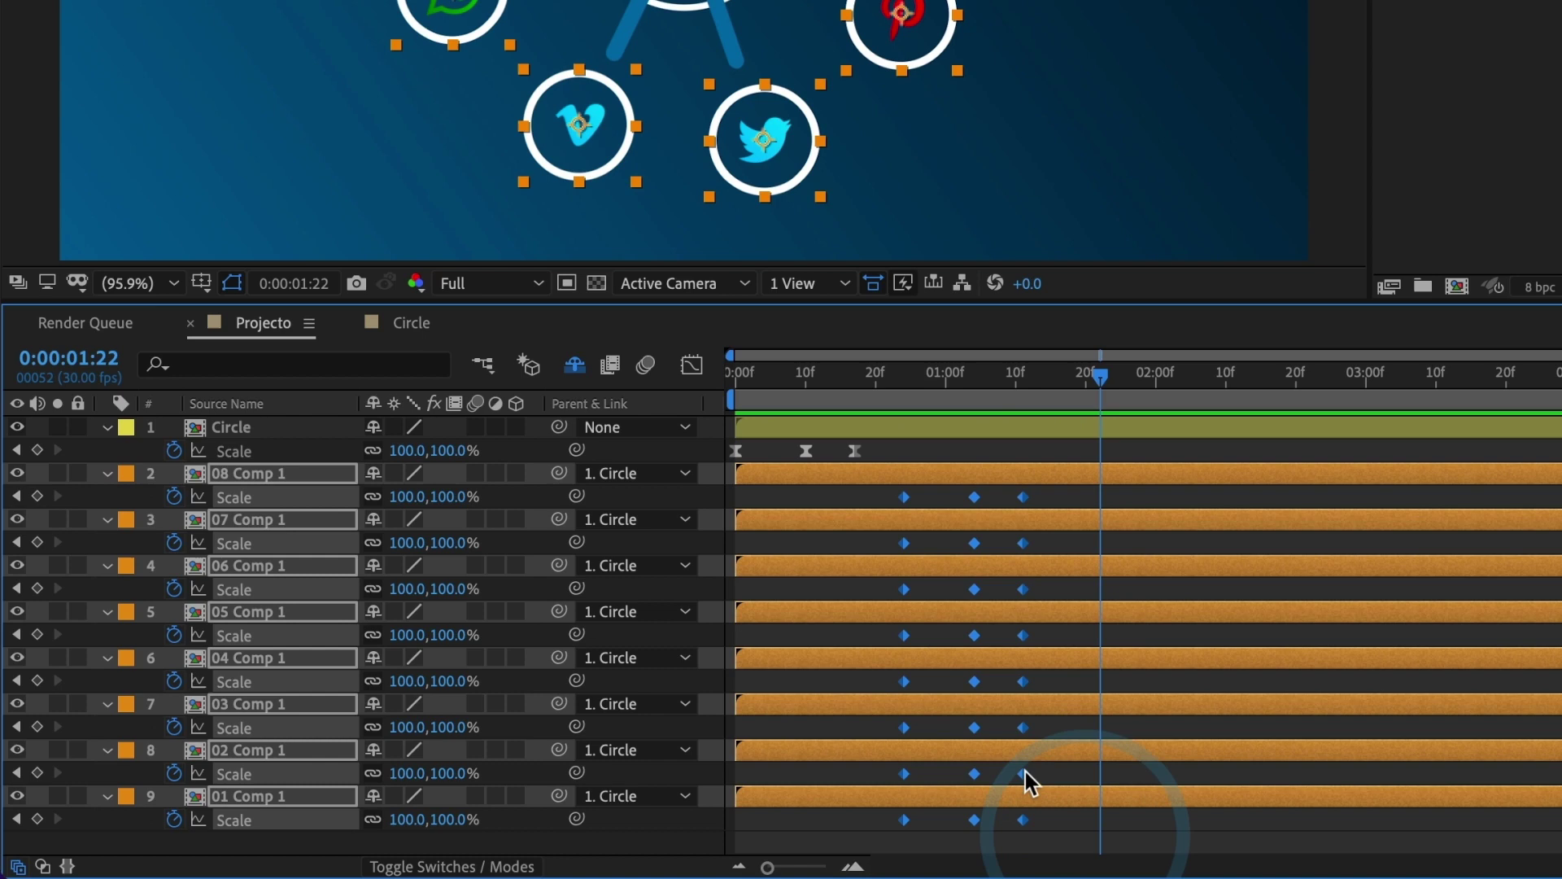
right_click(1024, 771)
mouse_move(1124, 851)
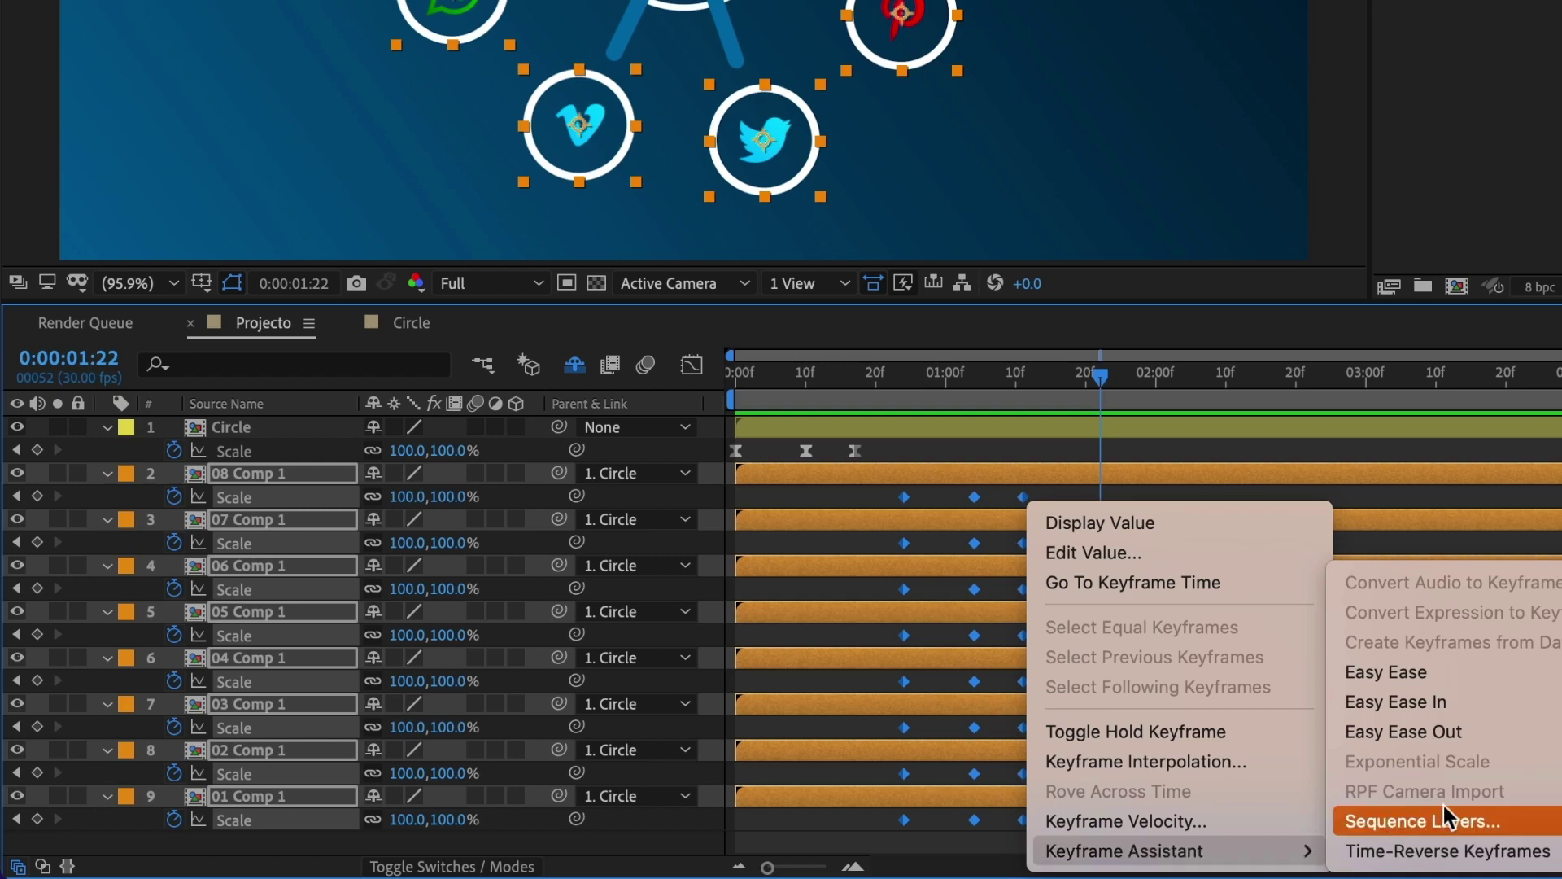
left_click(1441, 670)
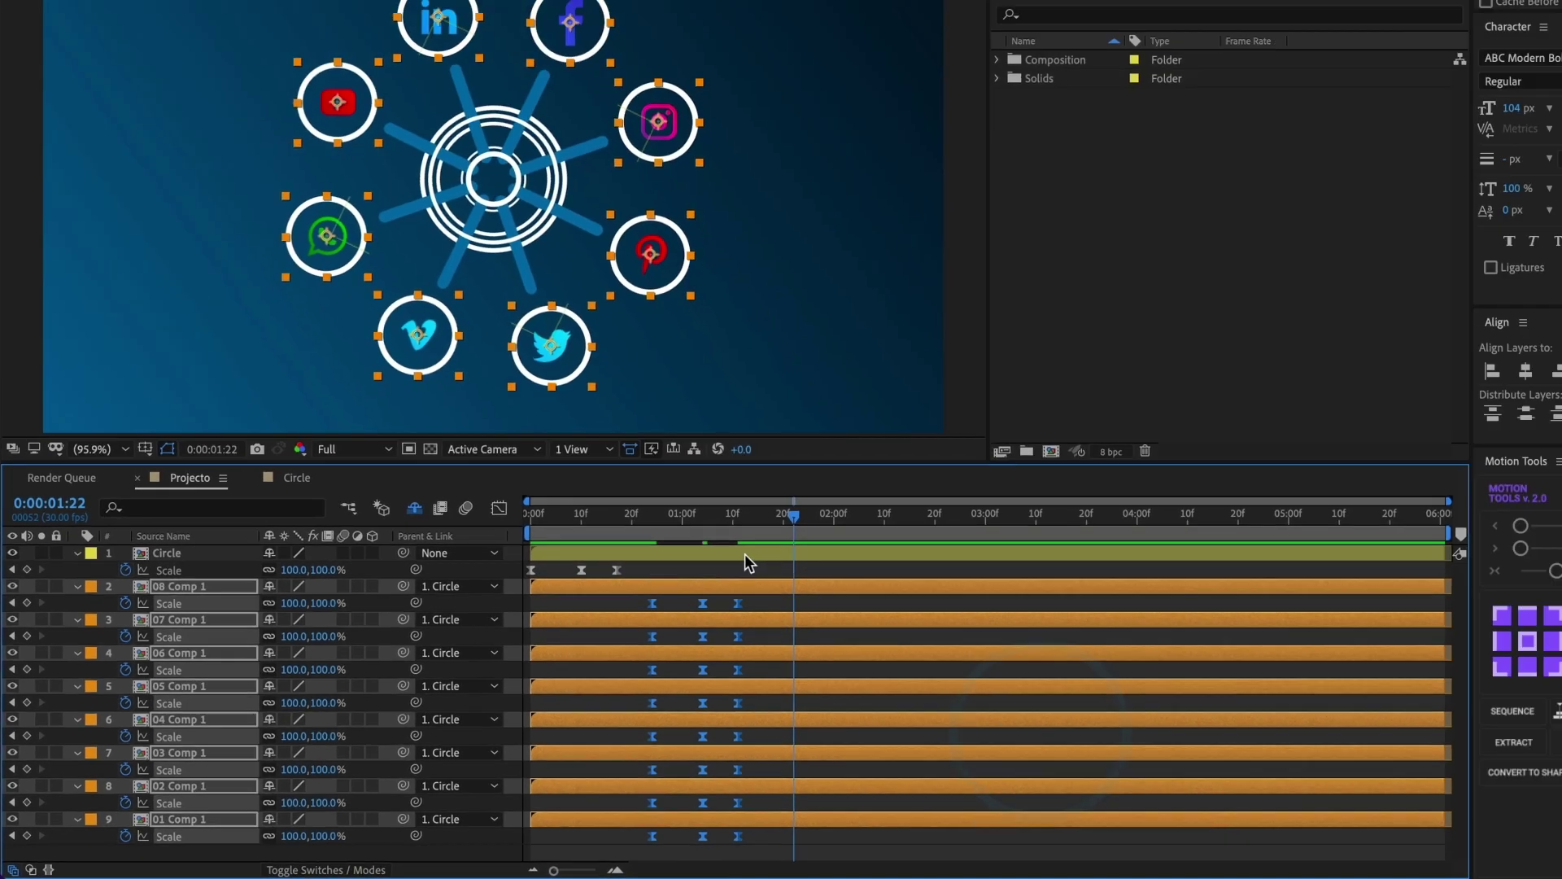
left_click_drag(745, 554, 597, 556)
Step: Offset each icon layer's Scale keyframes a few frames after the layer above, then preview
key("space")
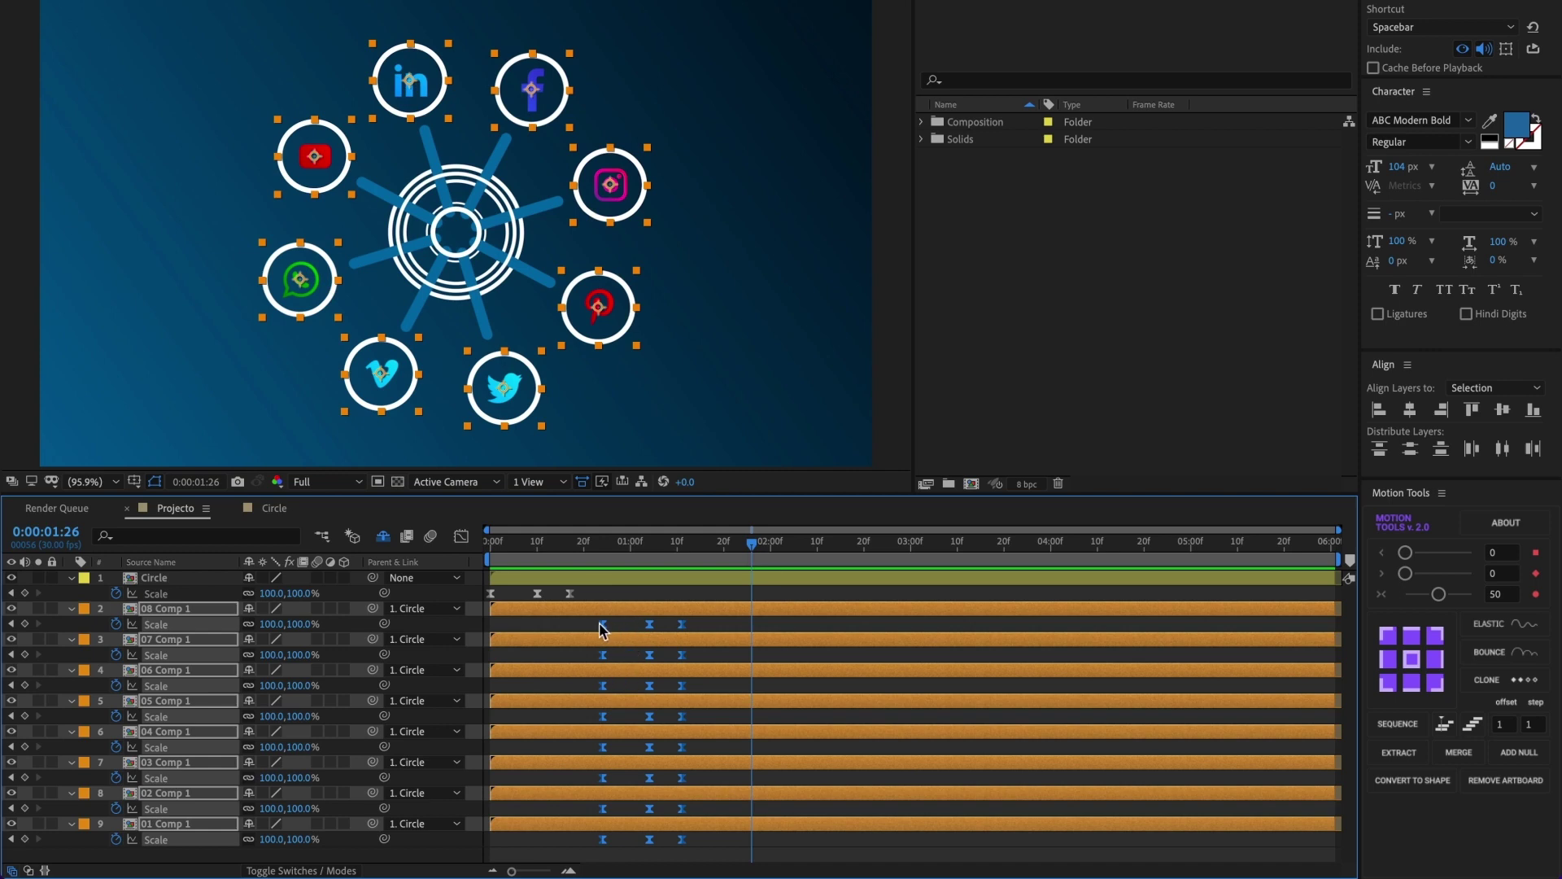
left_click_drag(603, 627, 588, 635)
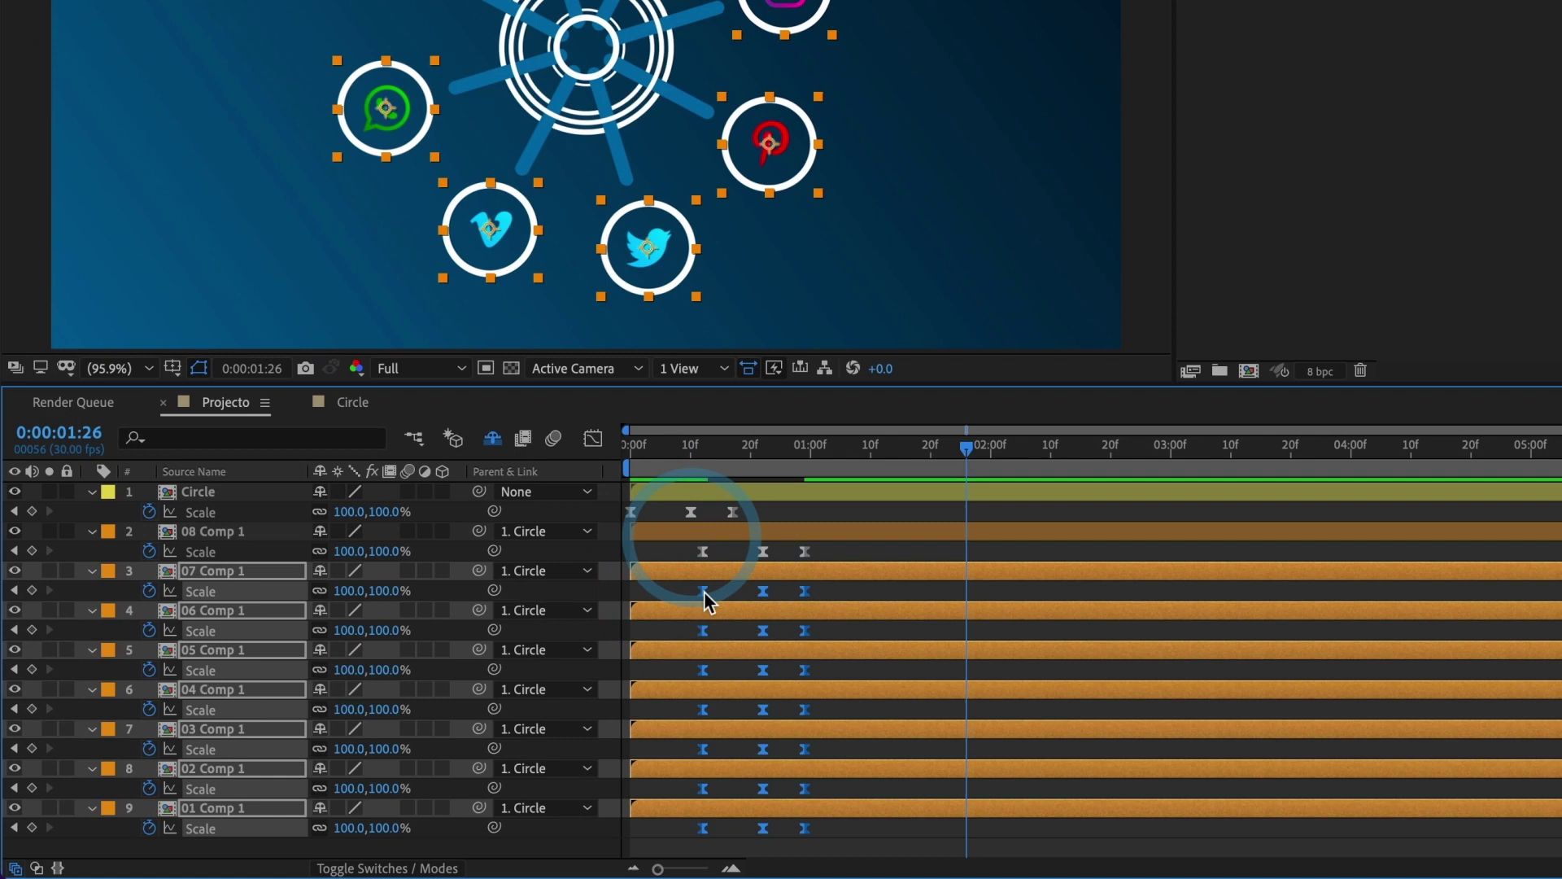
left_click_drag(548, 656, 556, 656)
left_click_drag(716, 592, 827, 816)
left_click(721, 592, "shift")
left_click(739, 631, "shift")
left_click(757, 669, "shift")
left_click(775, 709, "shift")
left_click(793, 749, "shift")
left_click(811, 789, "shift")
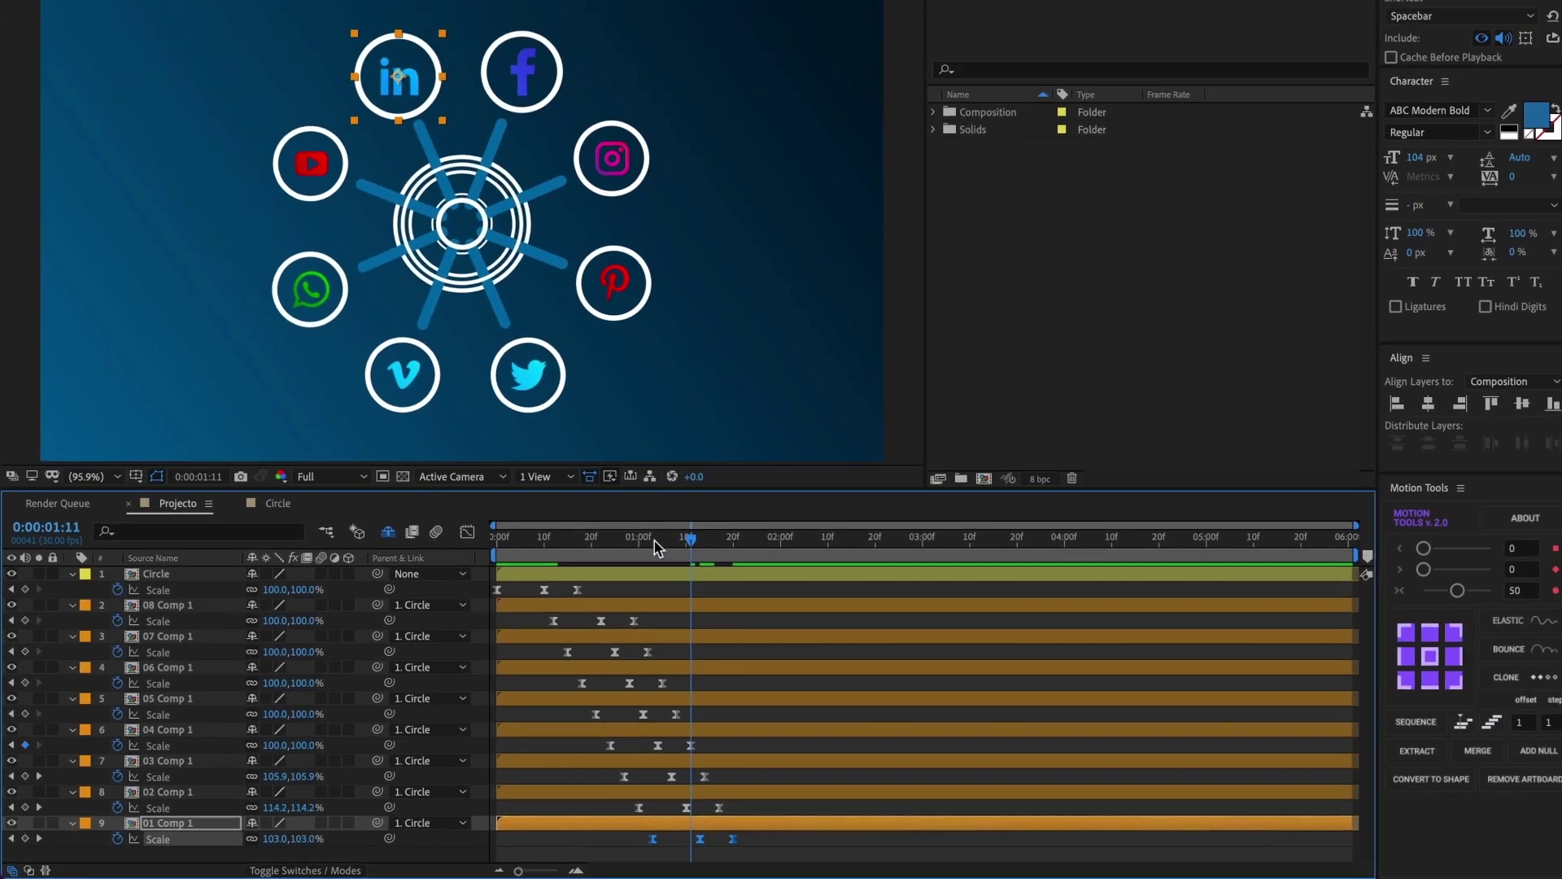
key("space")
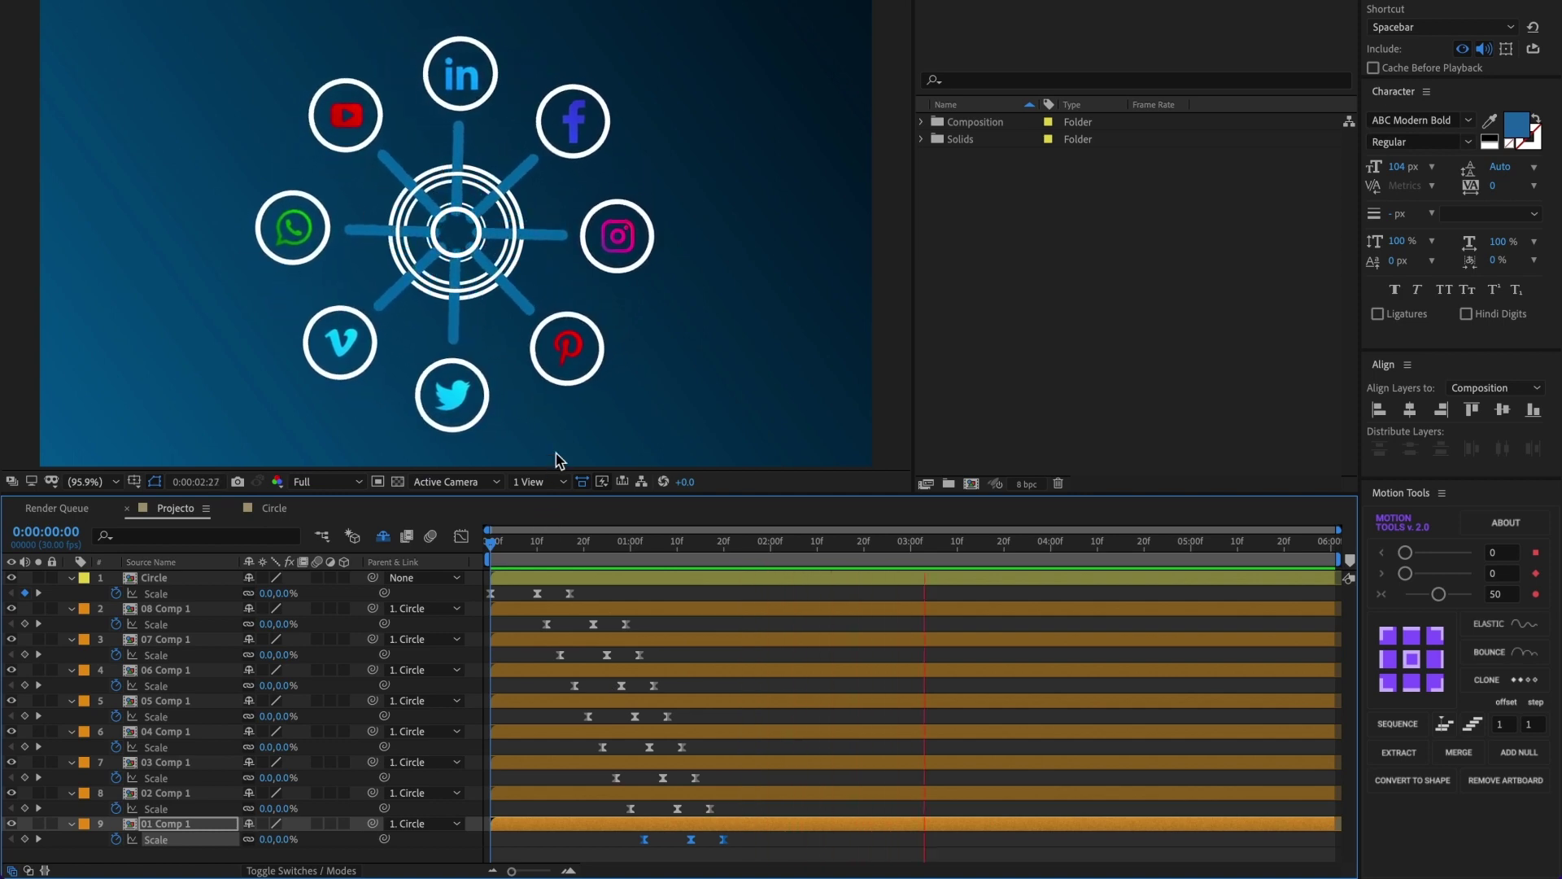
Step: Move all icon layers' Scale keyframes earlier and replay the animation from the start
left_click_drag(537, 626, 796, 853)
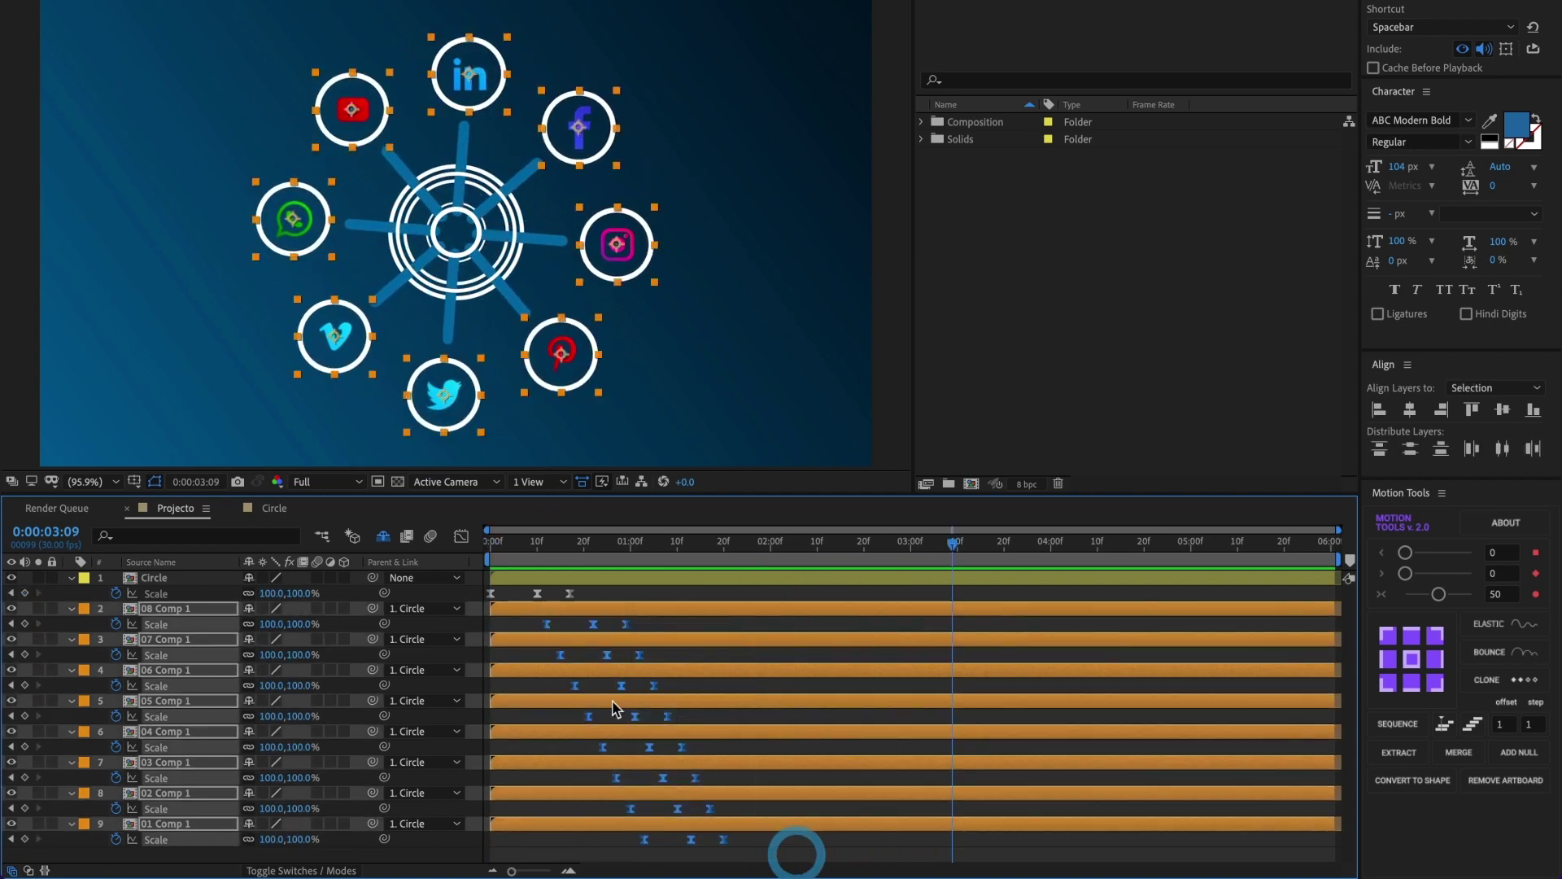
left_click_drag(546, 625, 508, 625)
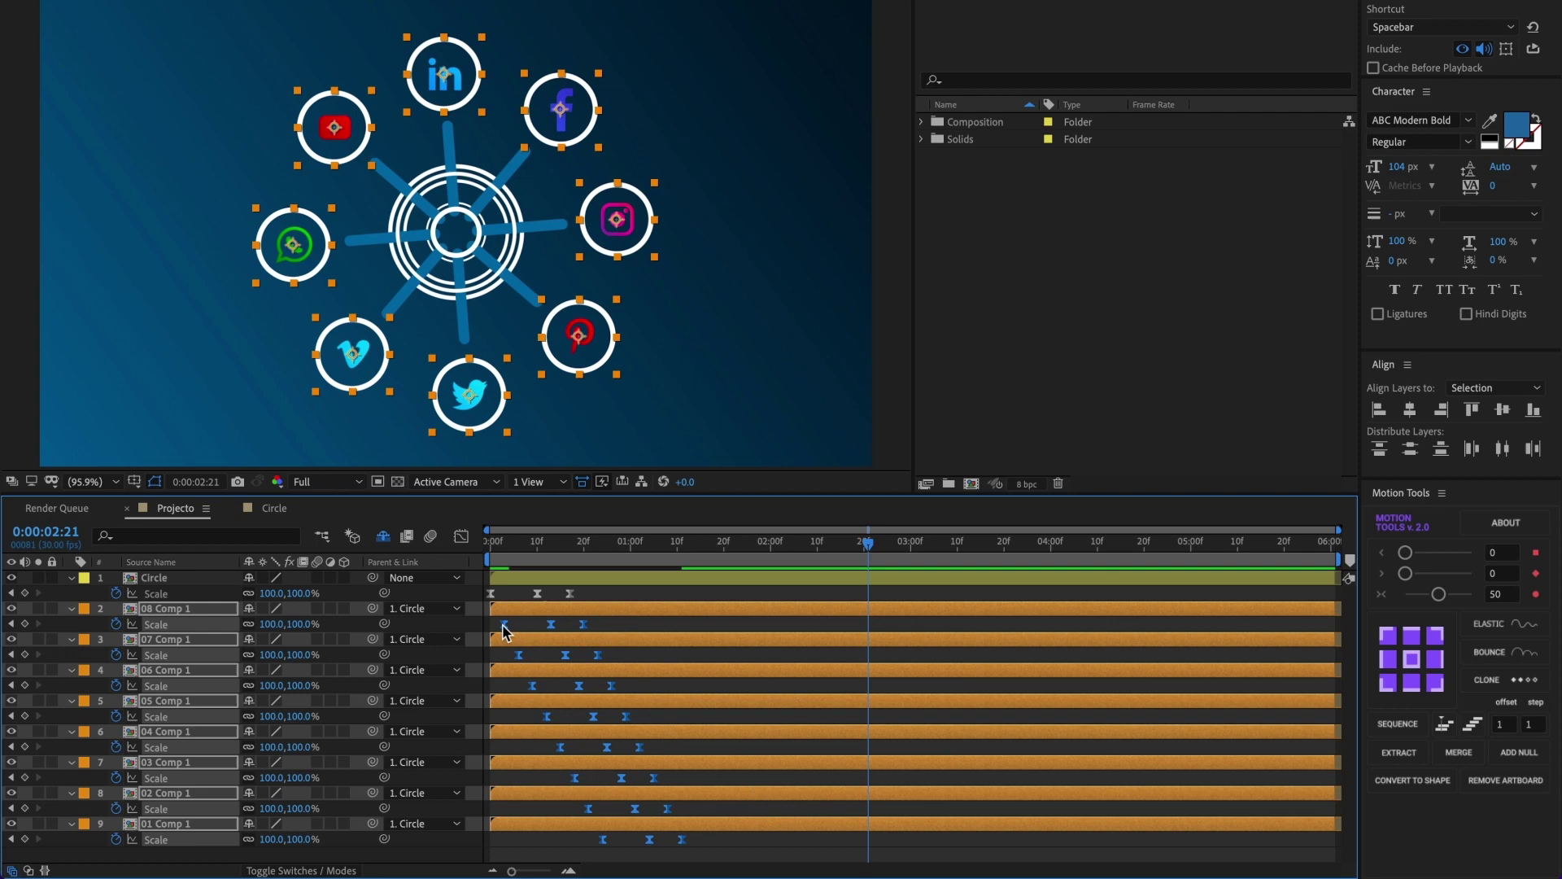
key("Home")
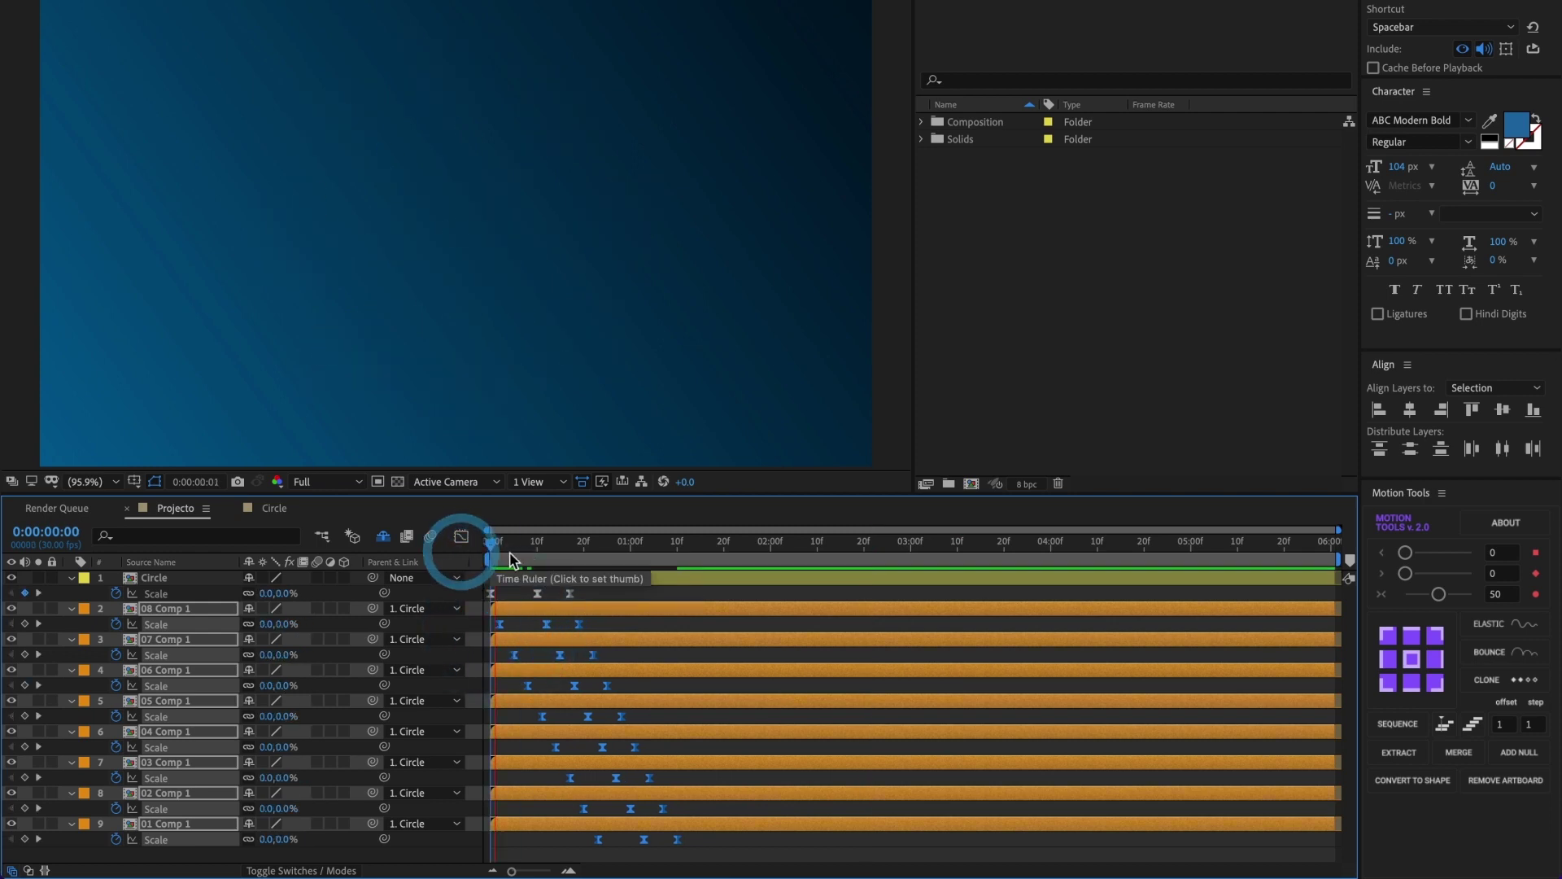
key("space")
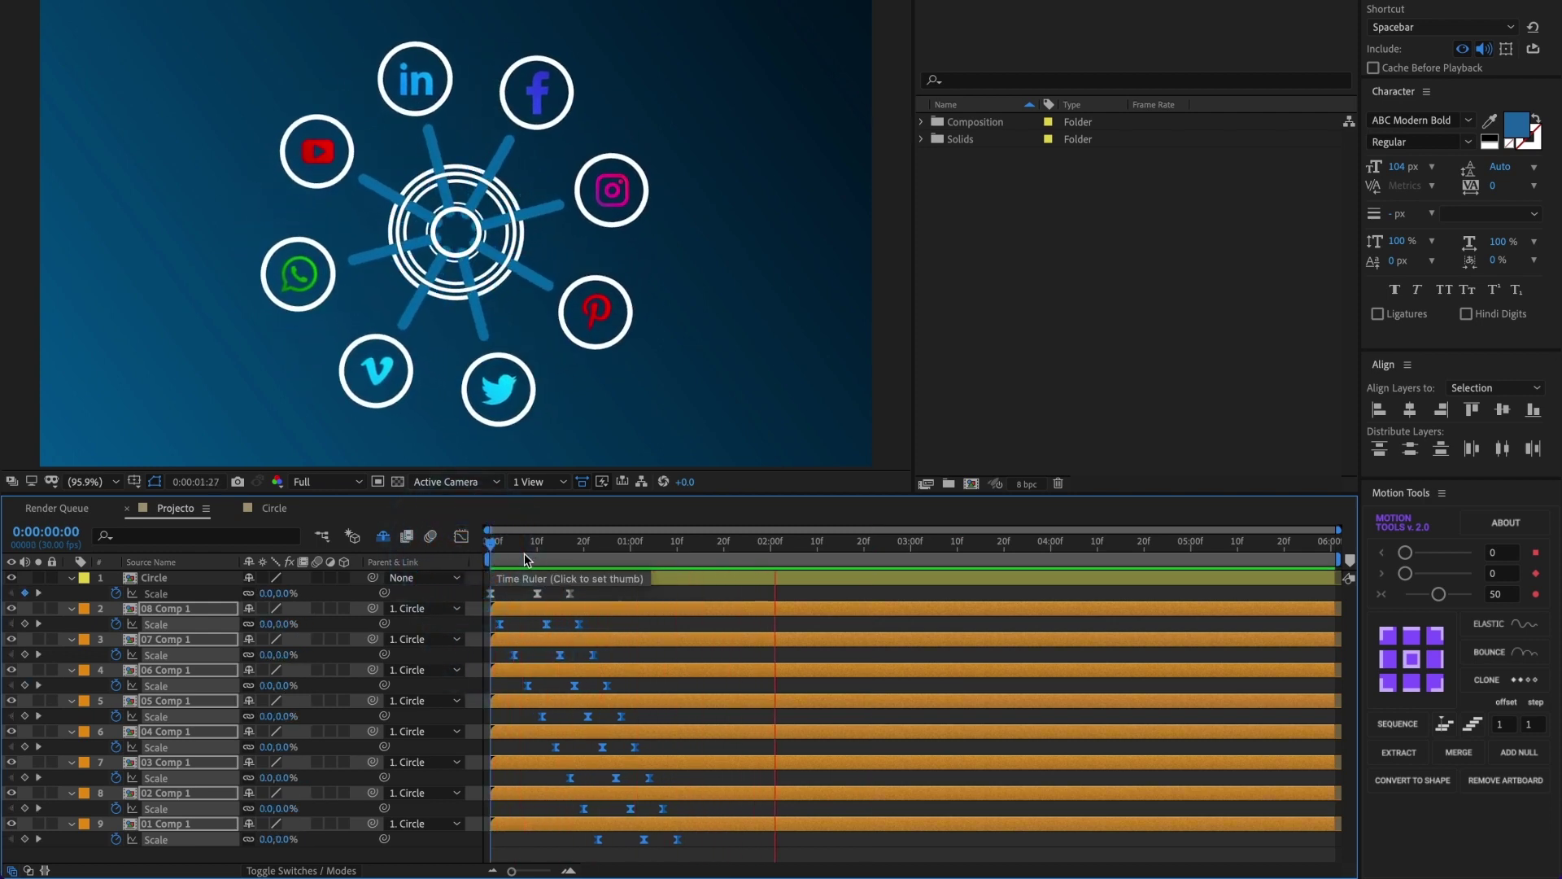
key("space")
key("Home")
key("space")
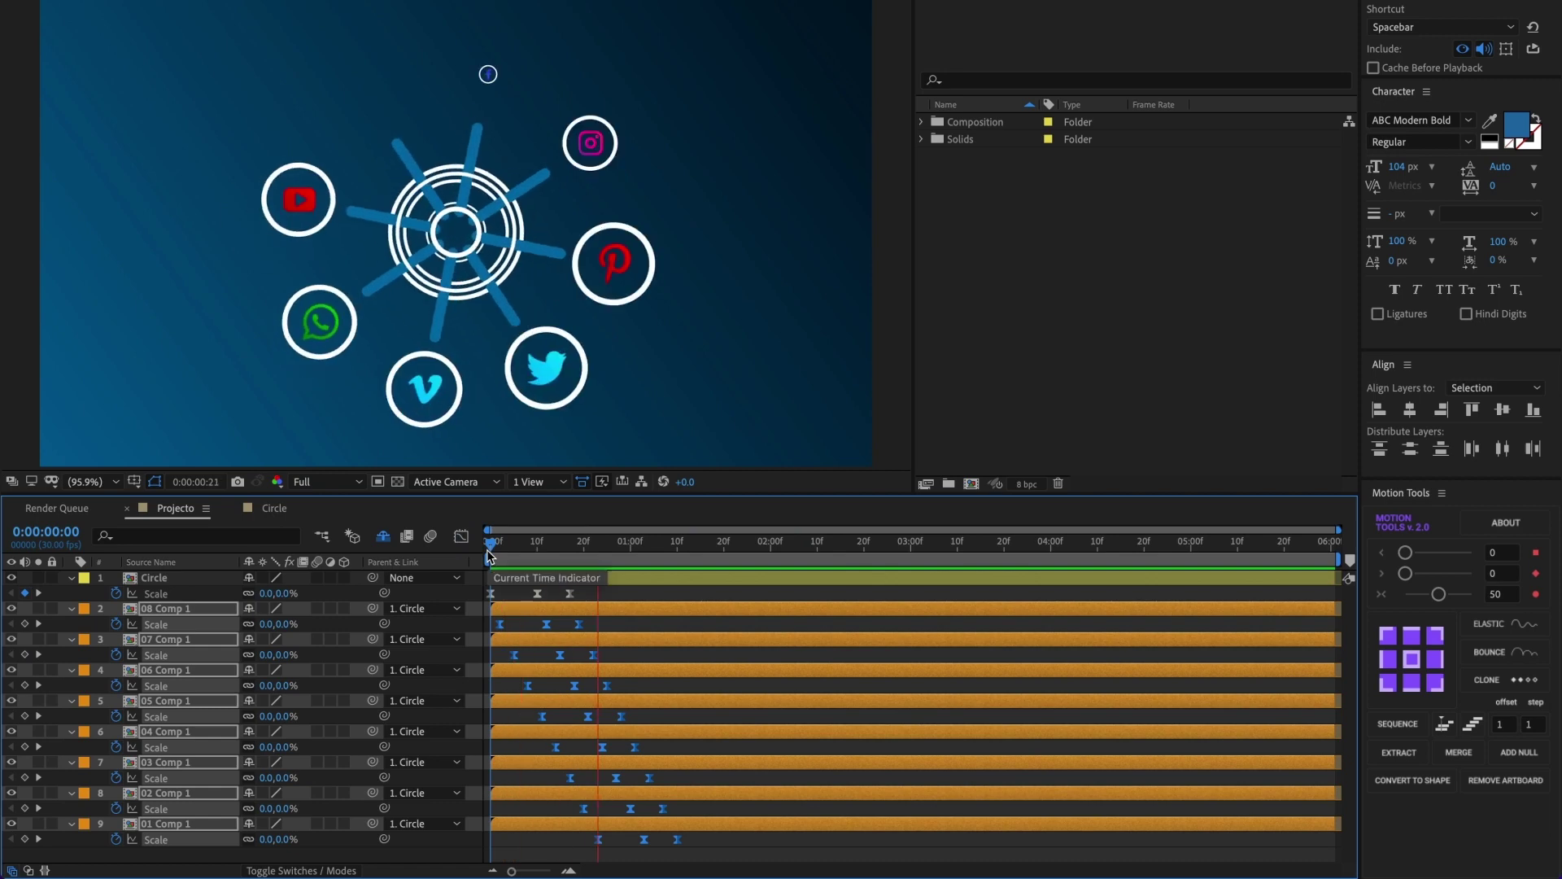
key("space")
Step: Drag the Circle hub's last two Scale keyframes later to lengthen its pop-in, then replay
left_click_drag(569, 593, 611, 594)
key("Home")
key("space")
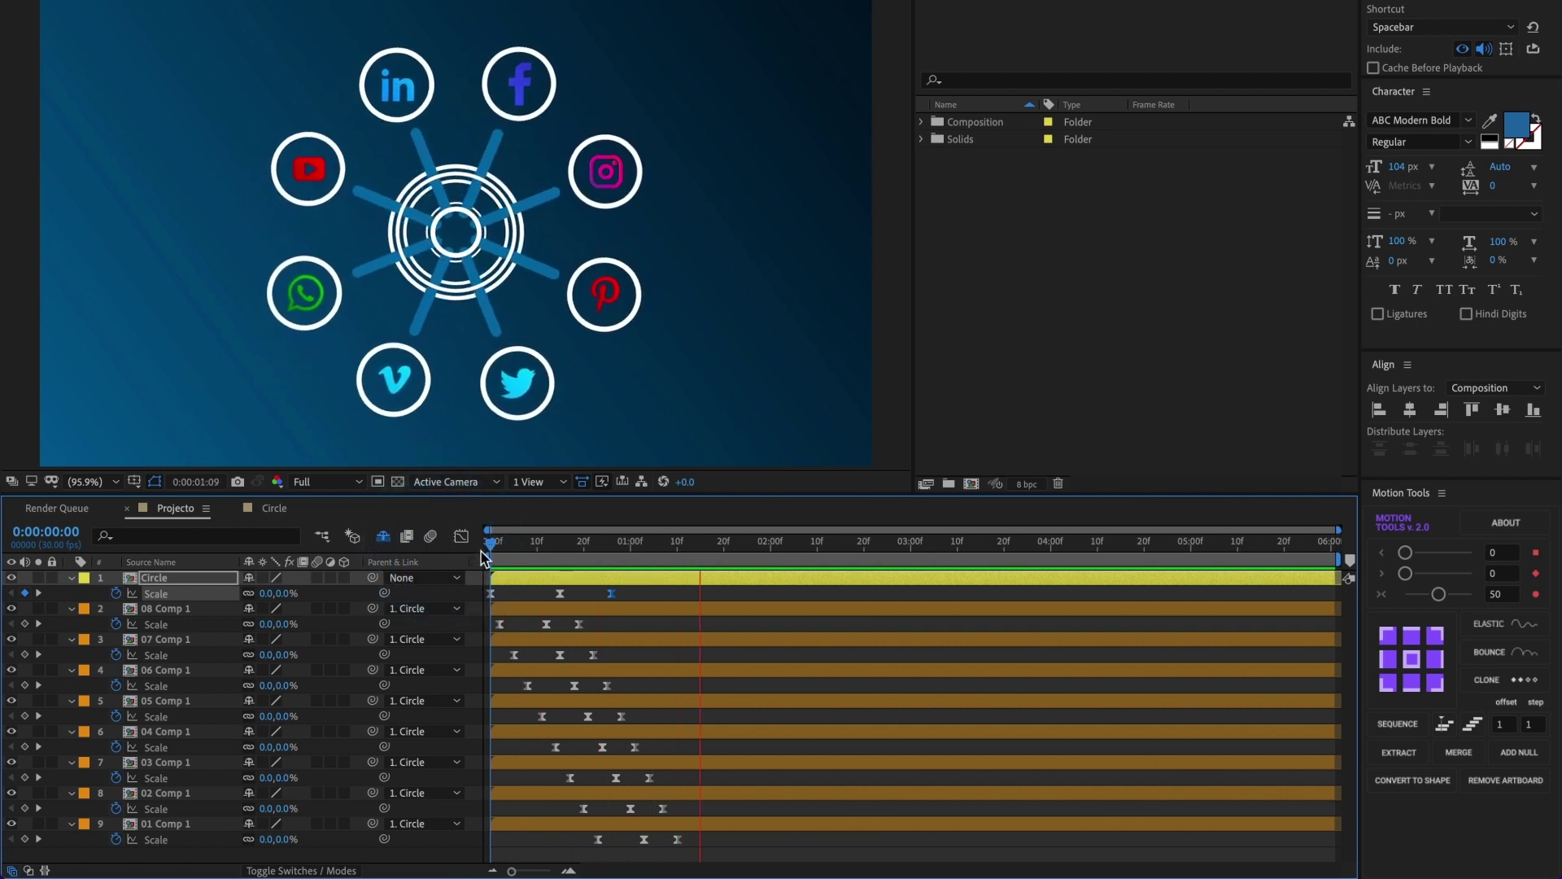
left_click(527, 549)
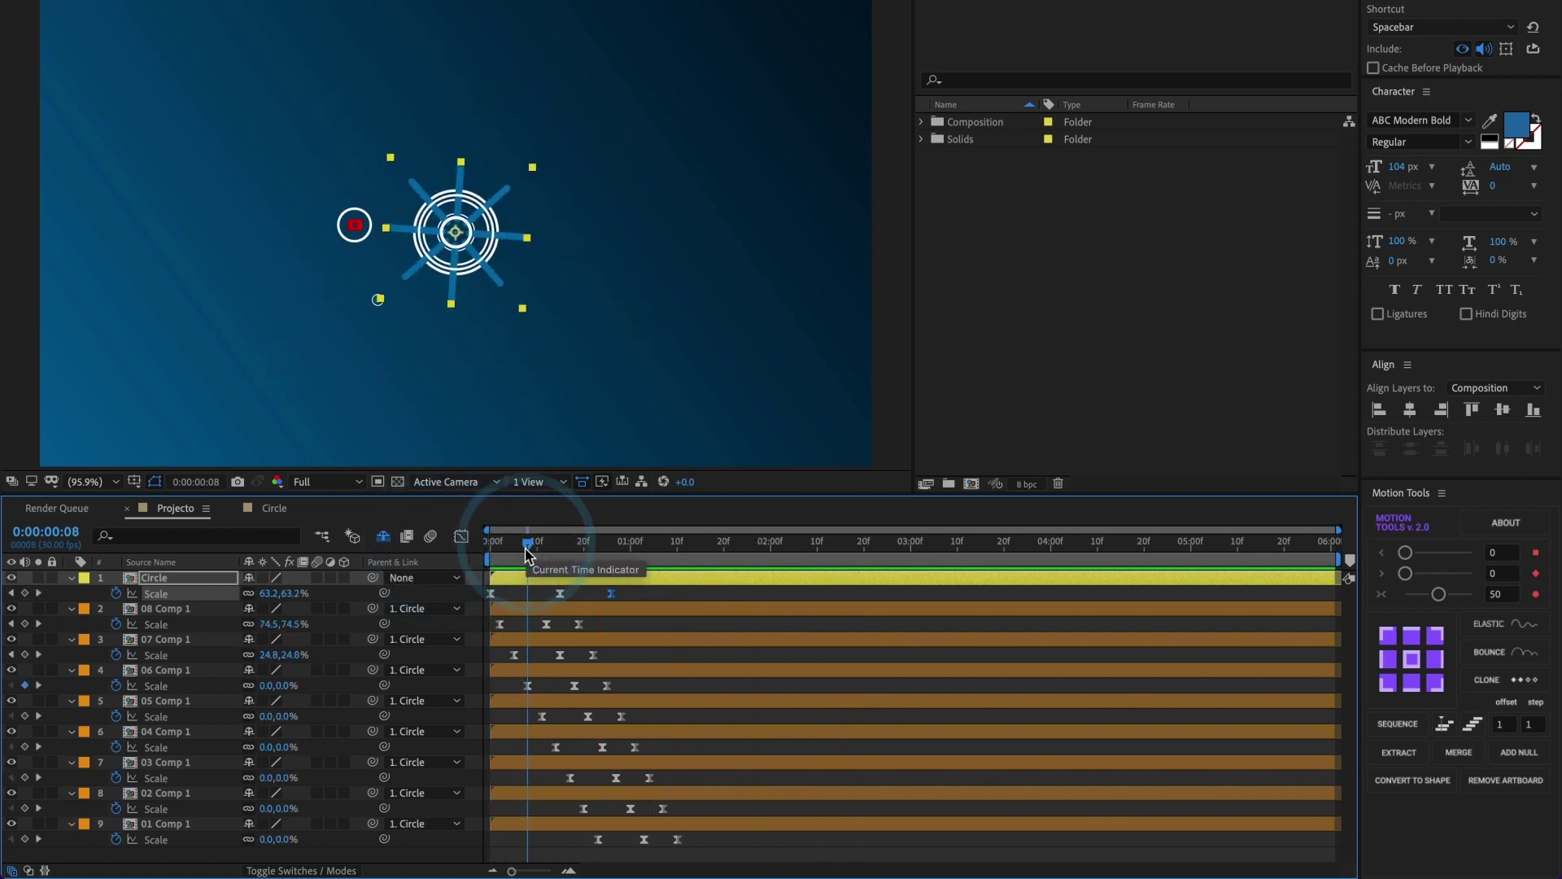
left_click_drag(526, 550, 501, 551)
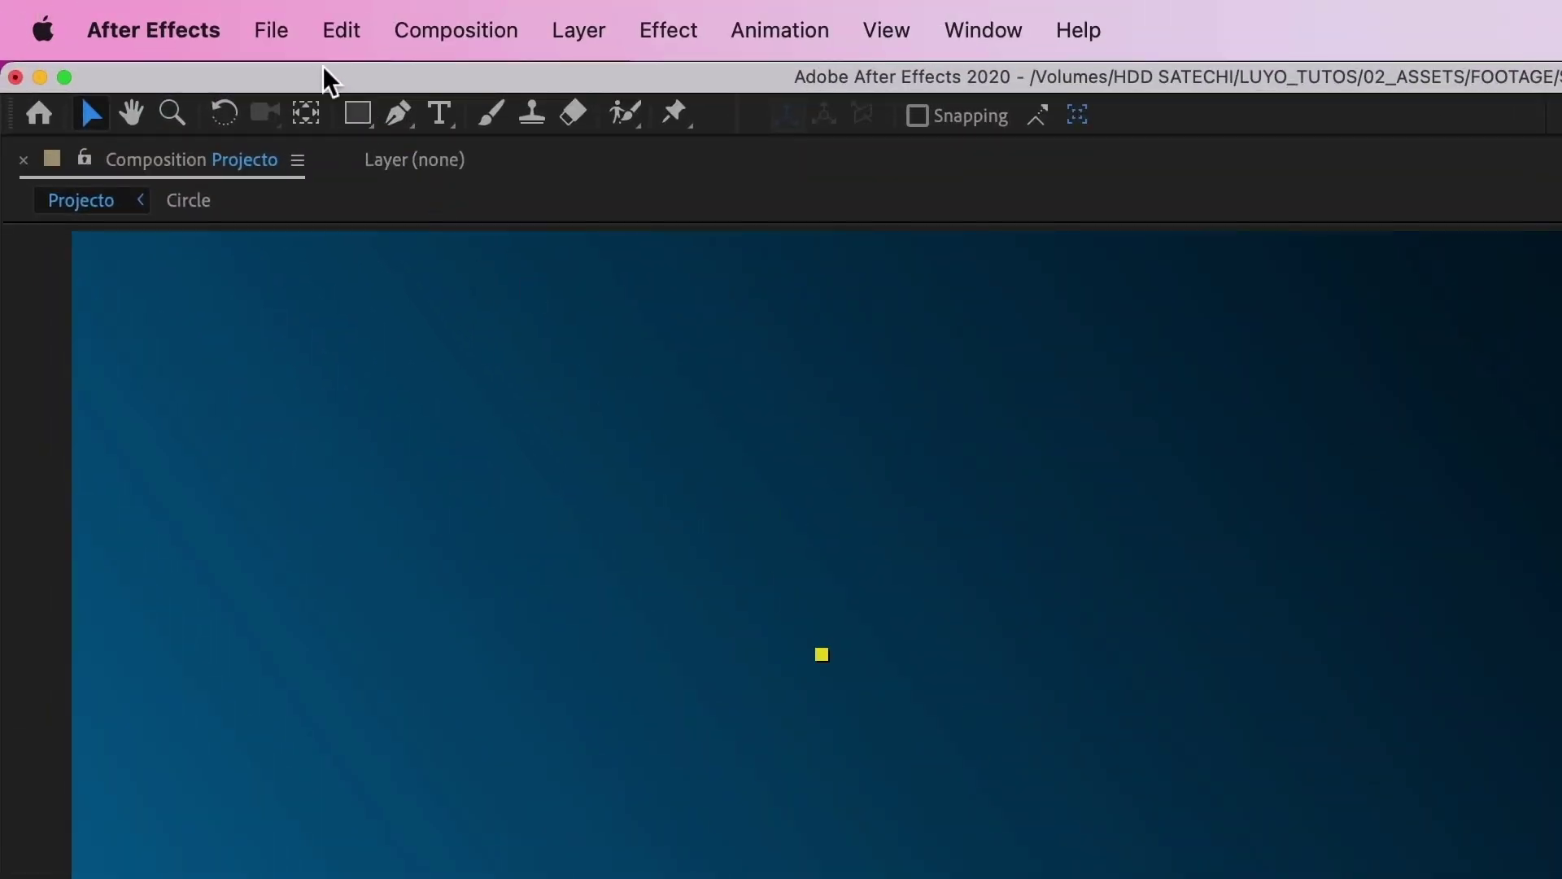
Step: Import Circle Burst 7.mov and Circle Burst 8.mov from the Desktop's Grafico folder
left_click(285, 31)
mouse_move(286, 518)
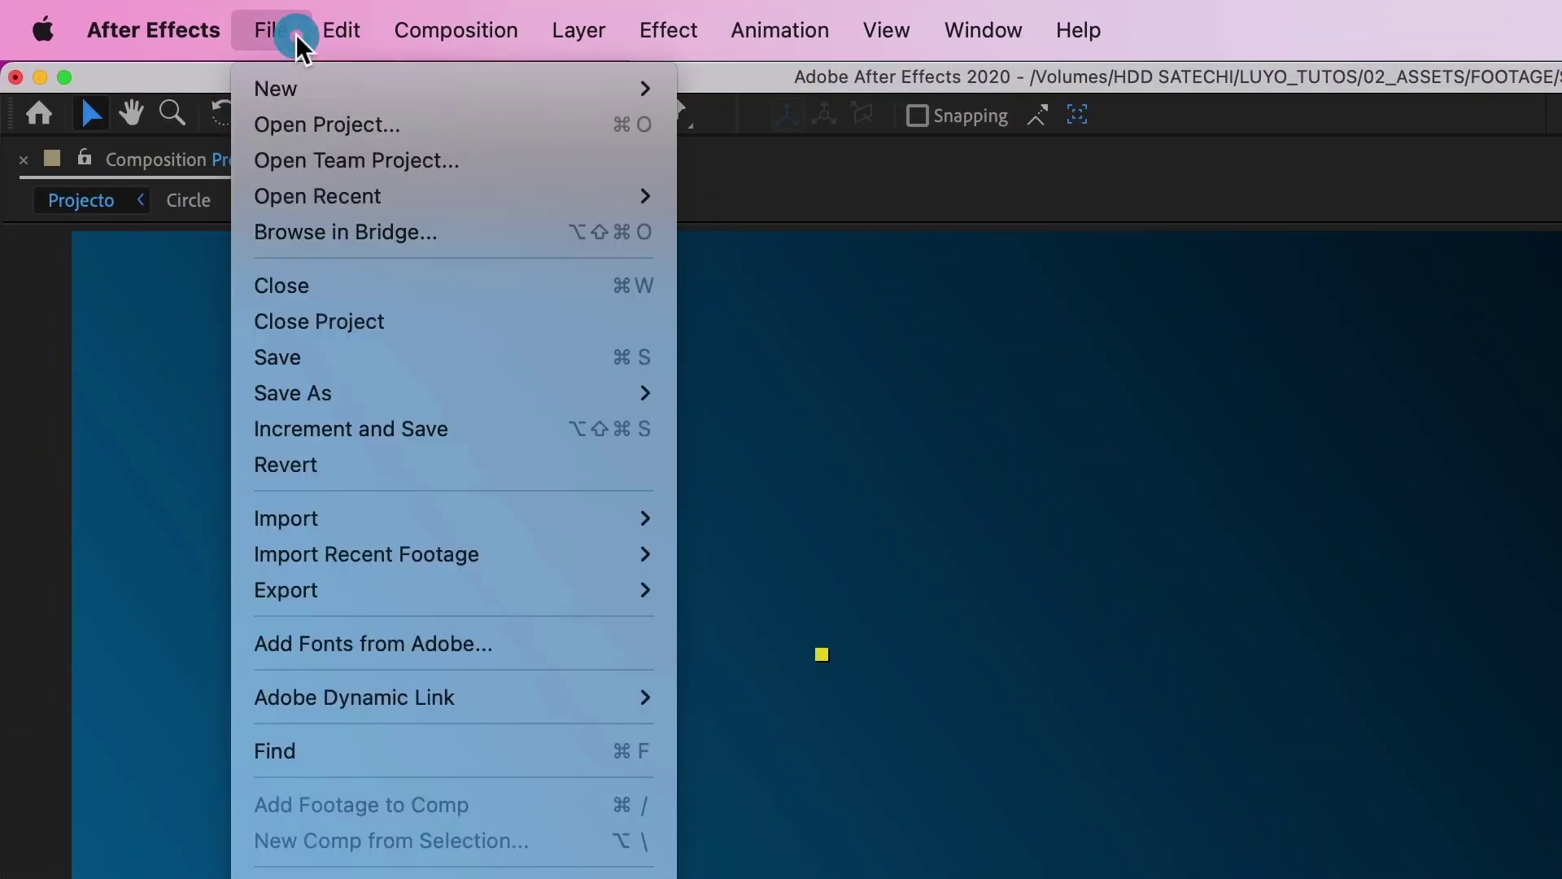
left_click(736, 521)
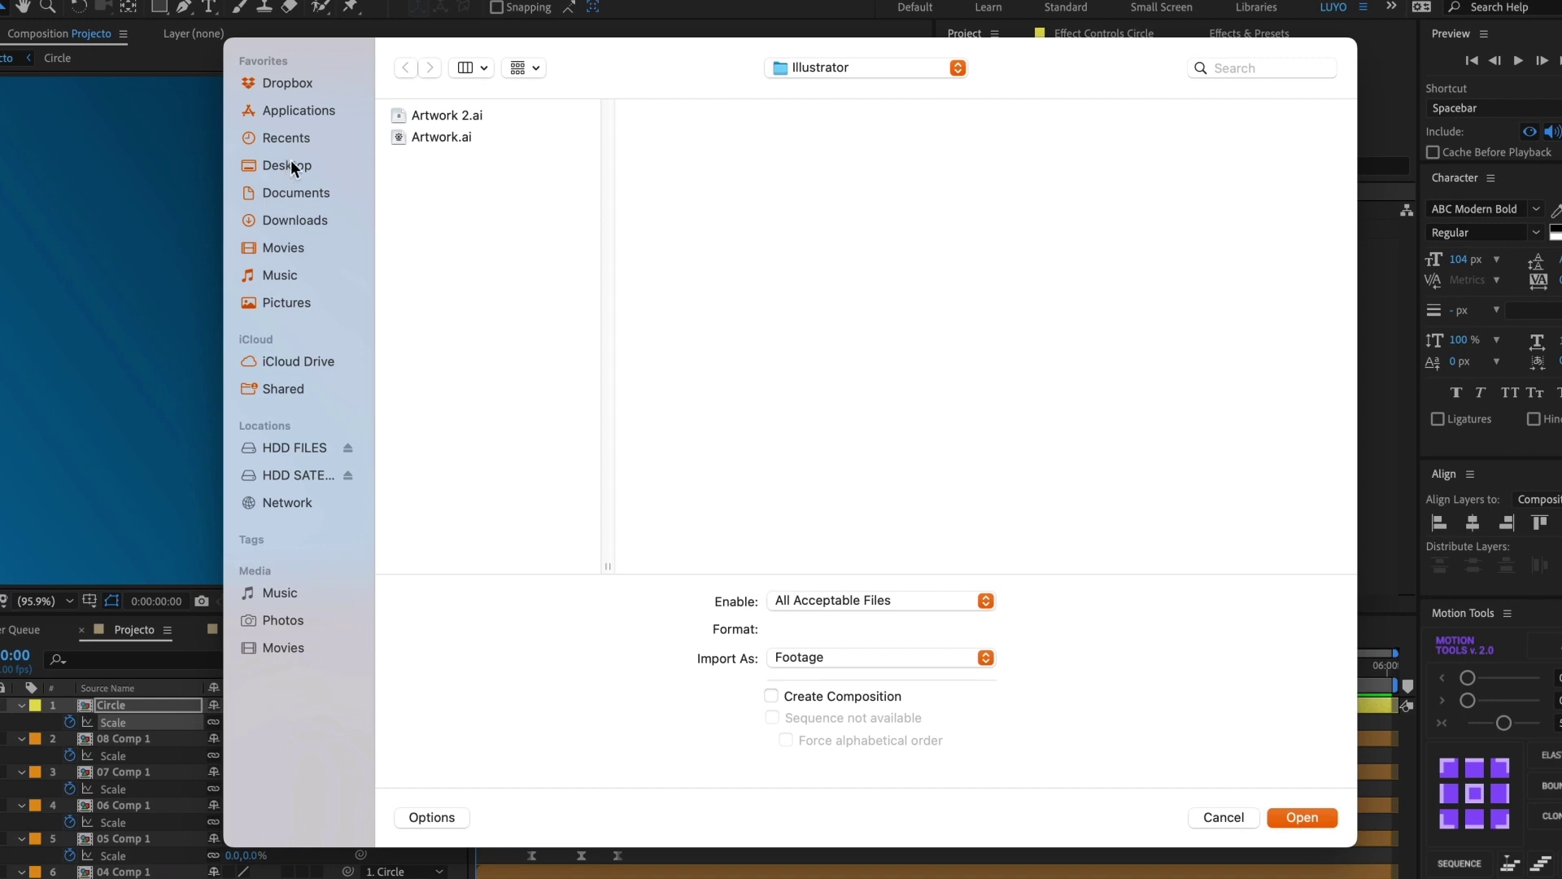
left_click(290, 166)
left_click(500, 115)
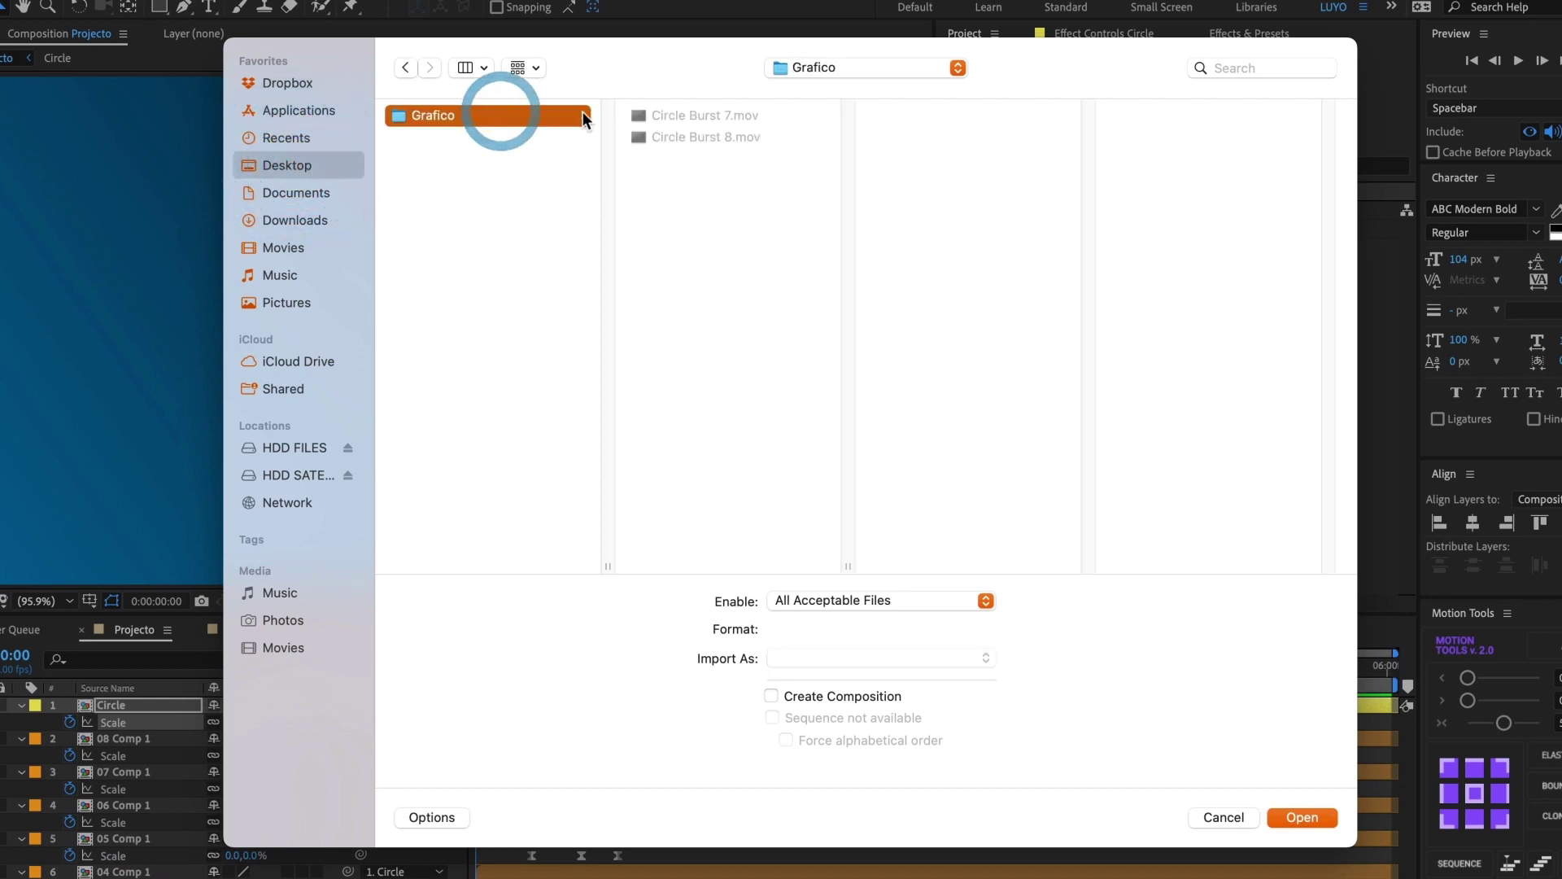
left_click_drag(690, 153, 716, 114)
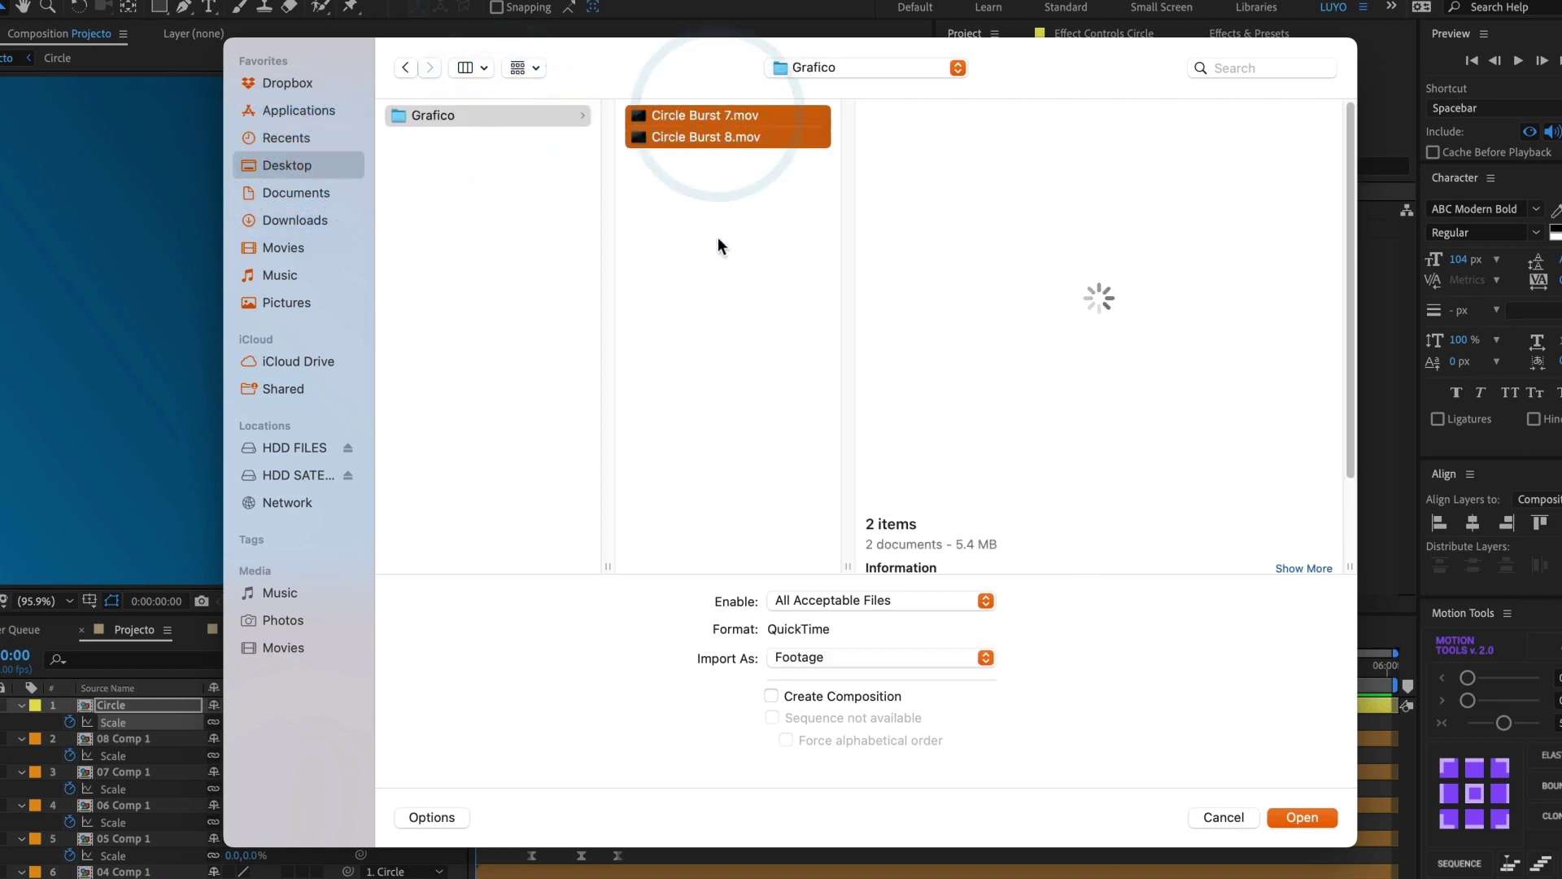
left_click(1321, 819)
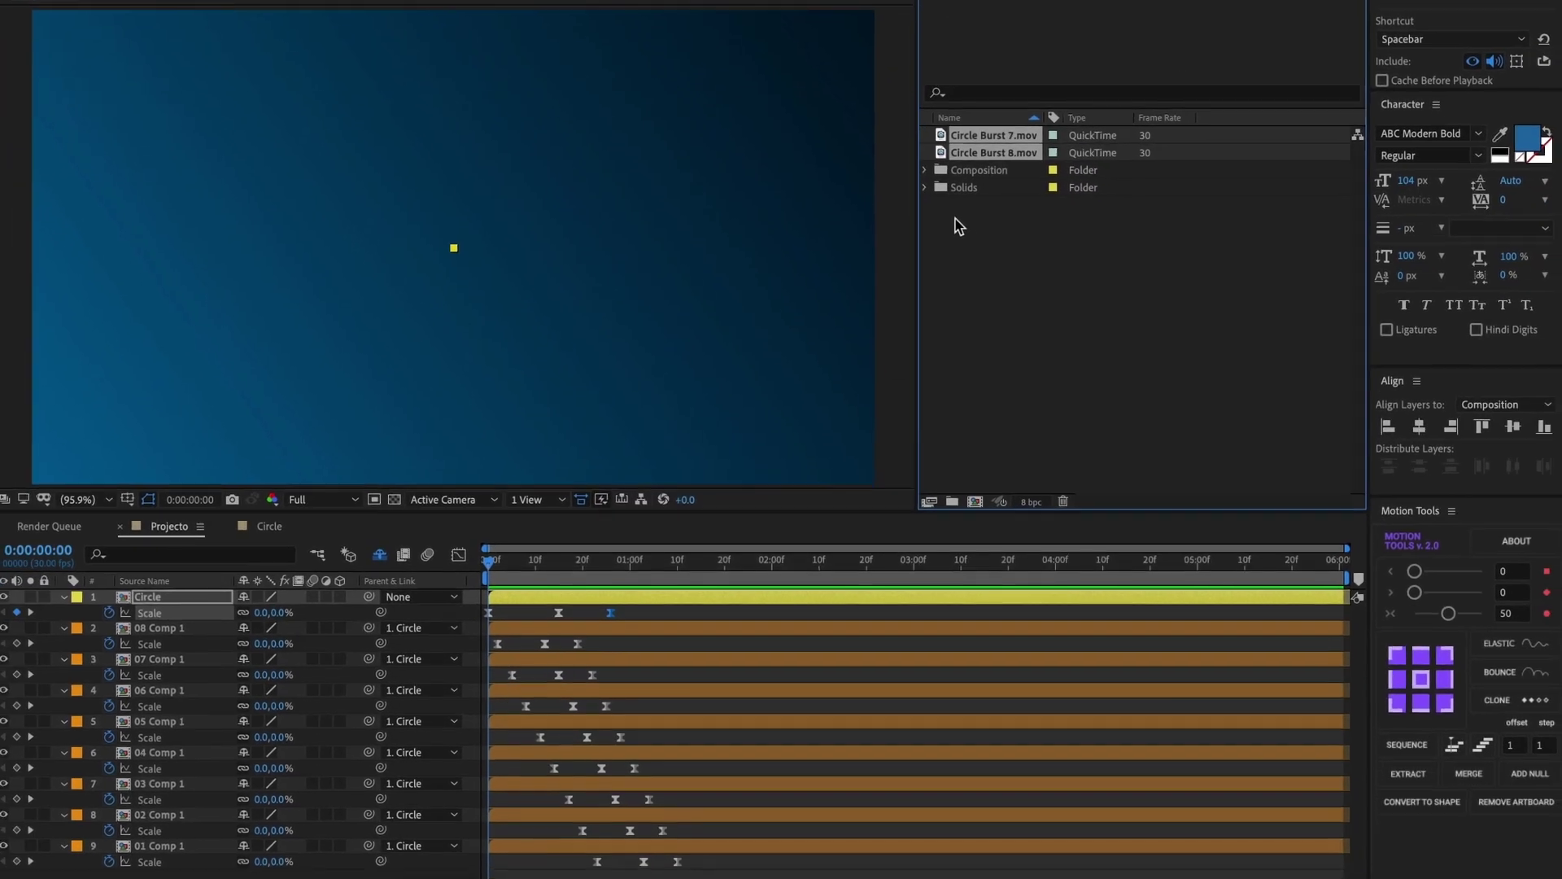
Step: Add Circle Burst 8.mov and Circle Burst 7.mov as composition layers and preview the bursts
left_click(971, 203)
left_click(971, 140)
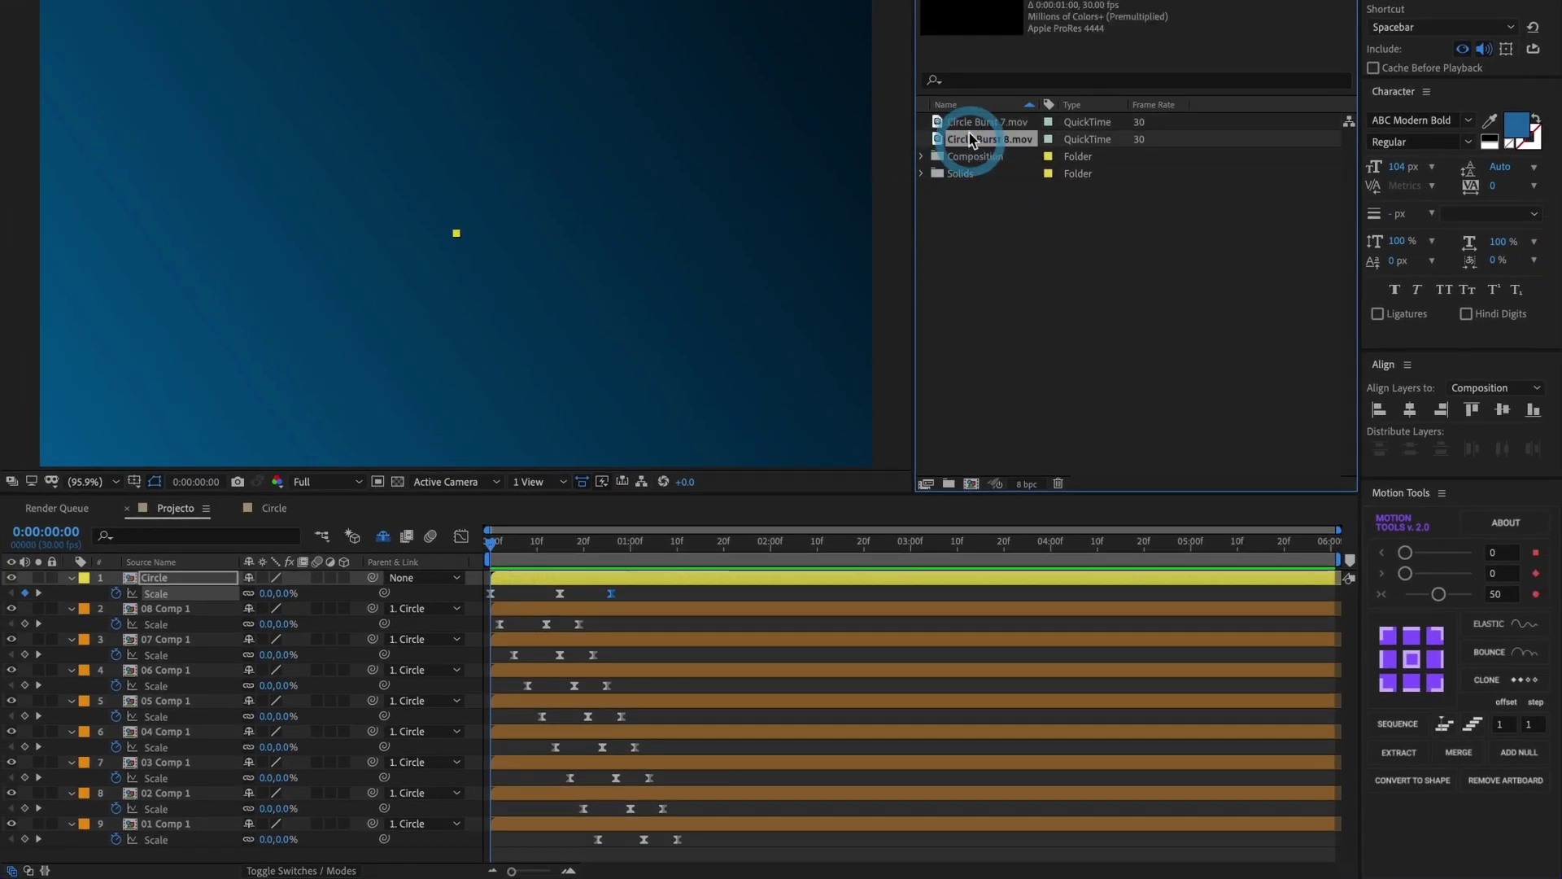
left_click_drag(953, 160, 311, 602)
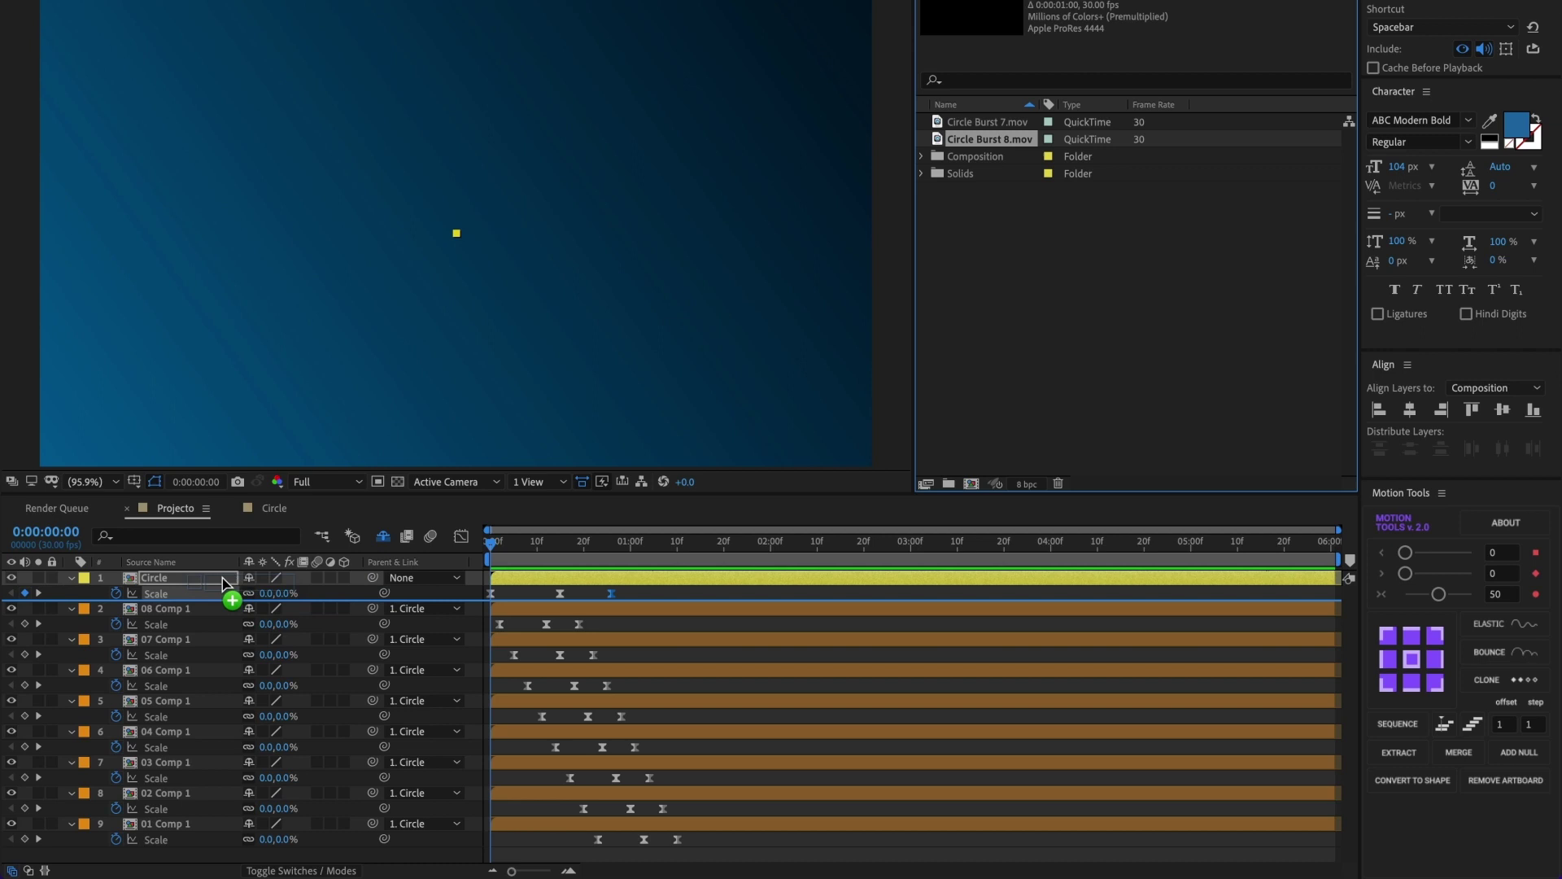
left_click_drag(223, 582, 219, 568)
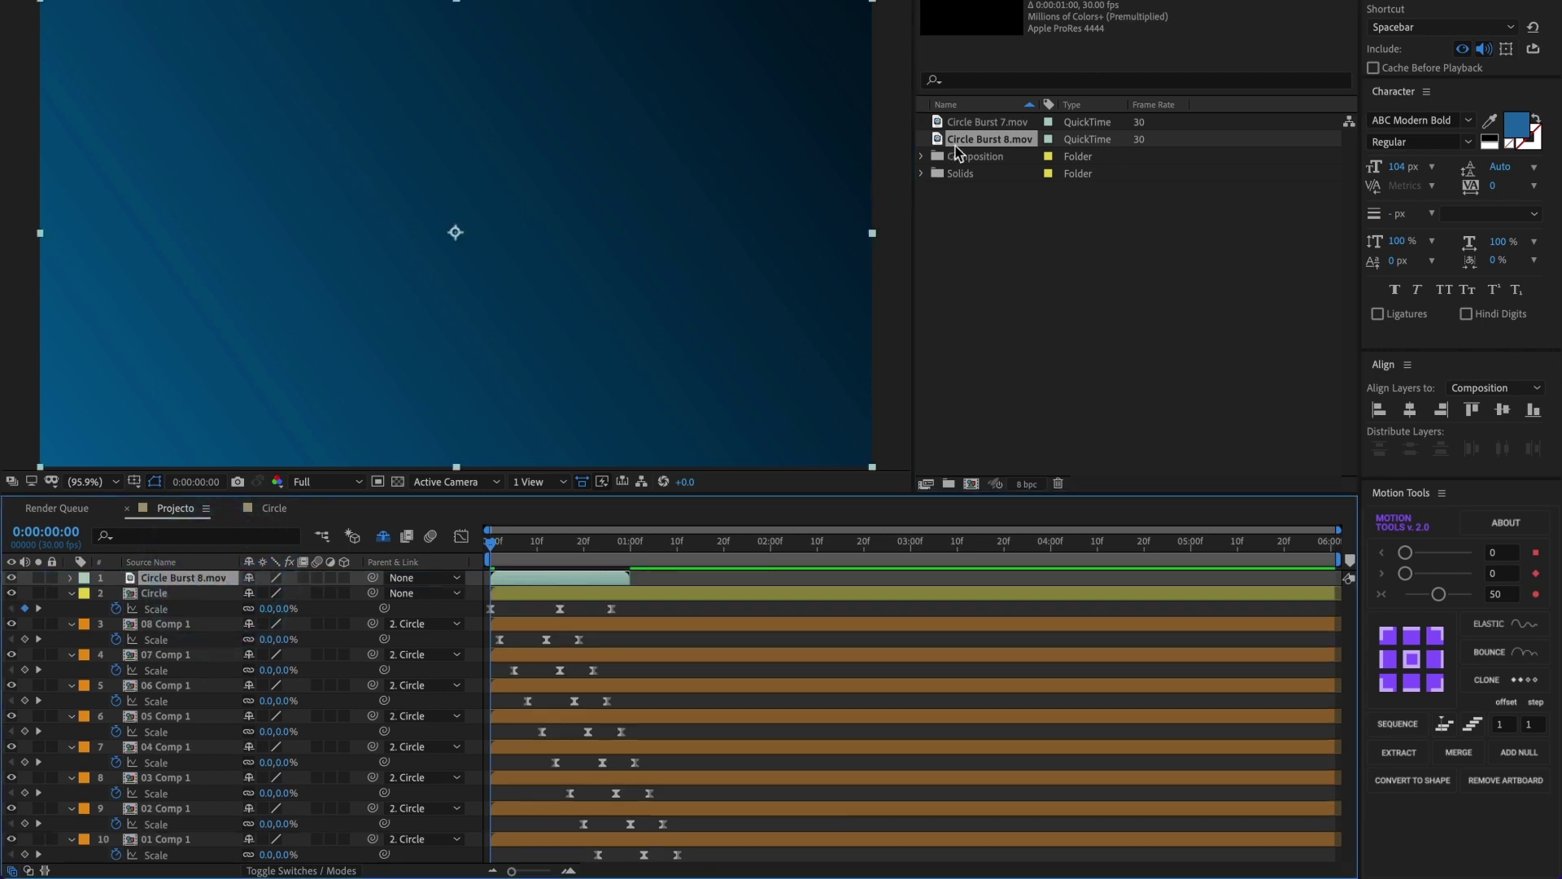
left_click_drag(974, 128, 197, 579)
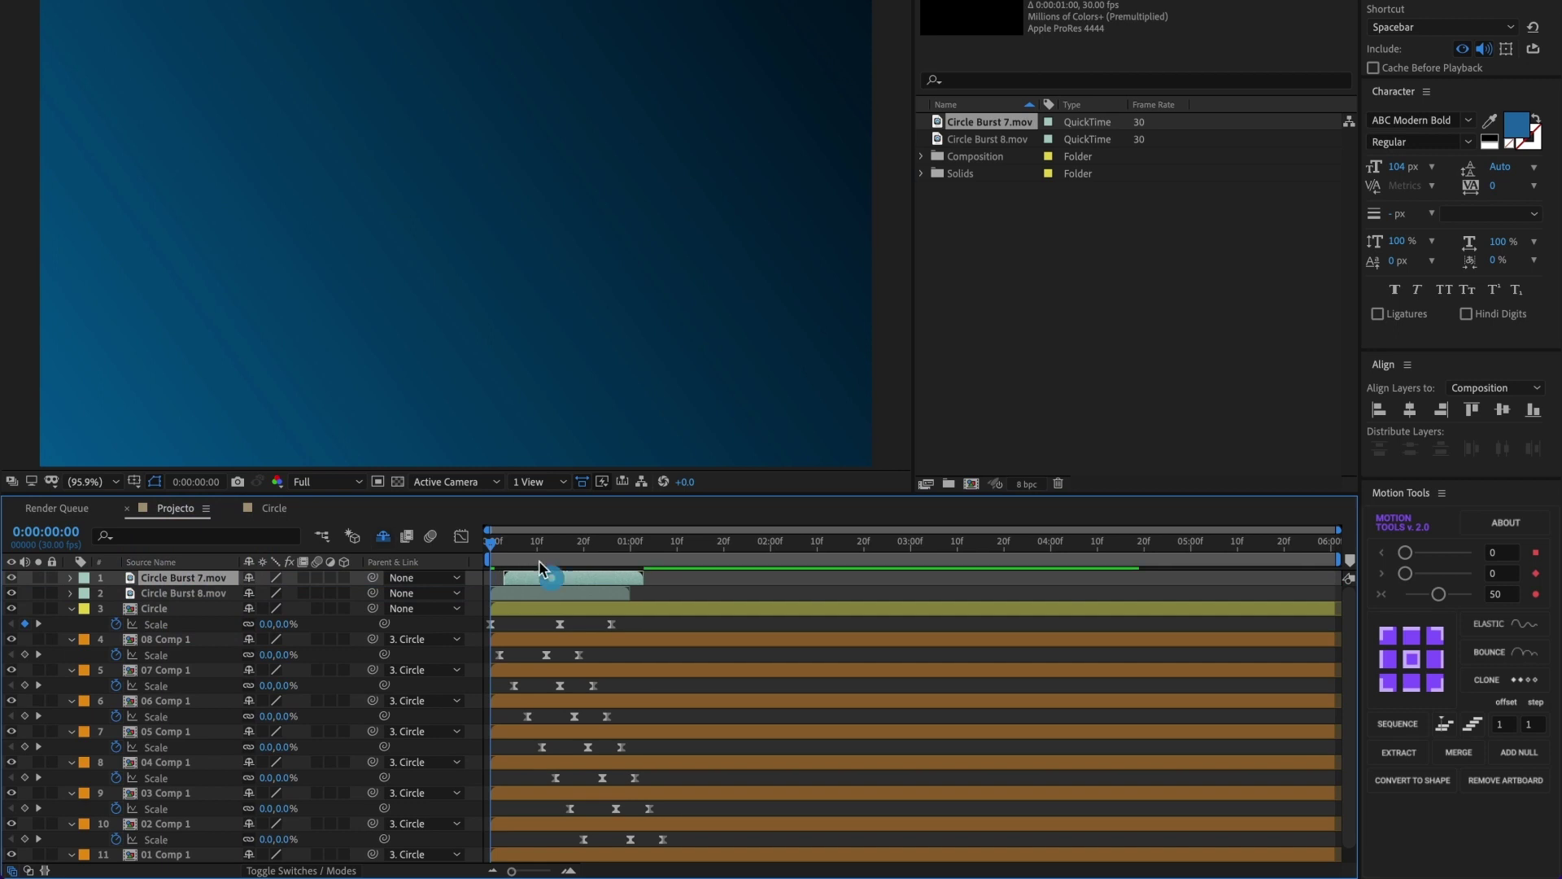
left_click_drag(505, 543, 535, 554)
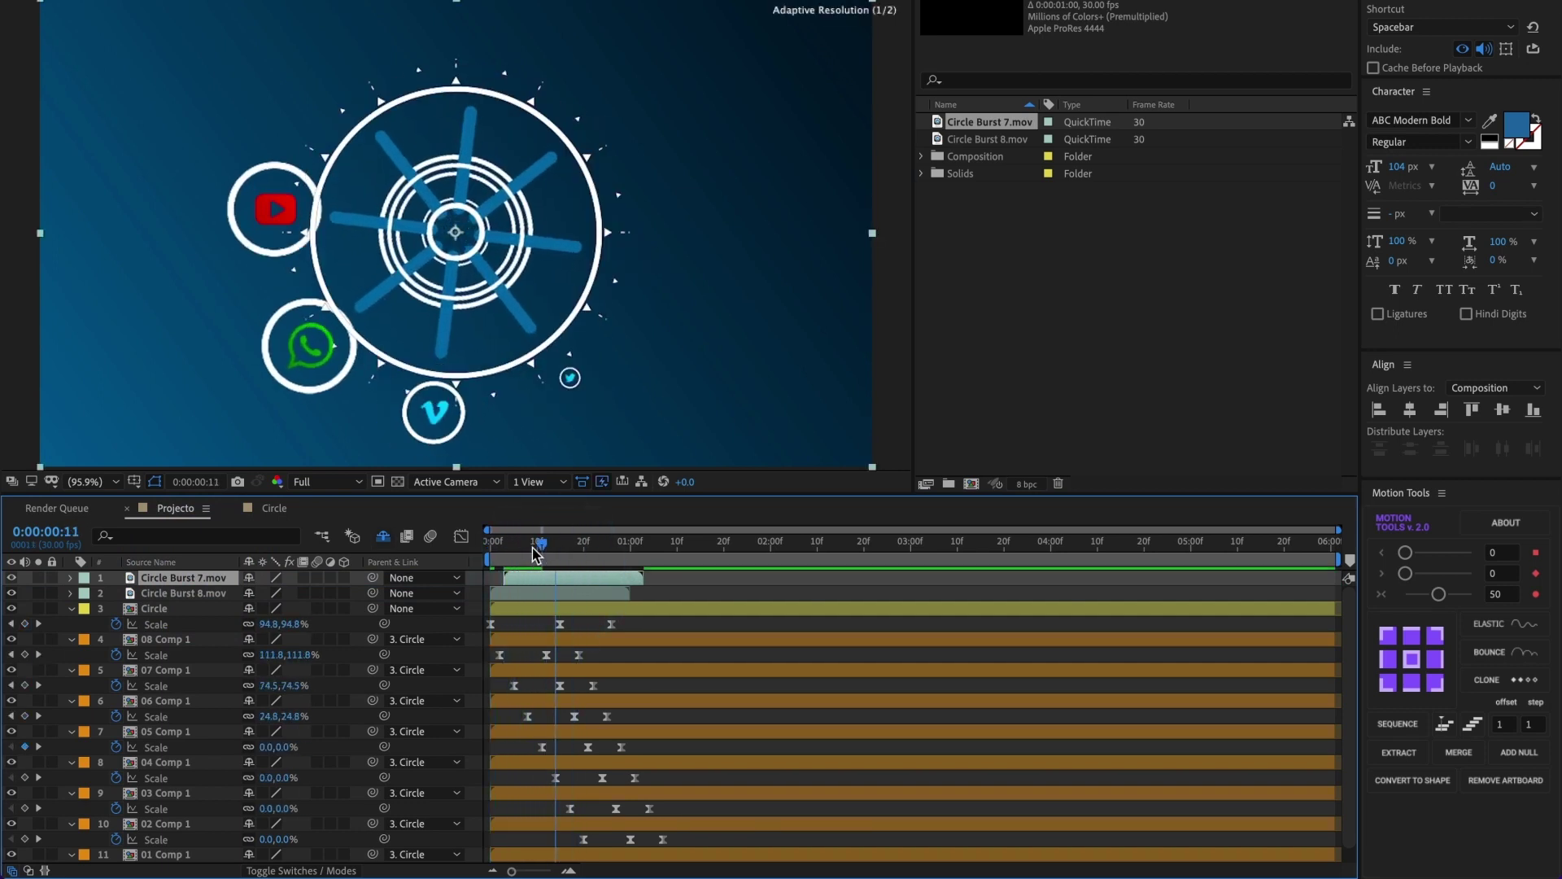
left_click(490, 545)
key("space")
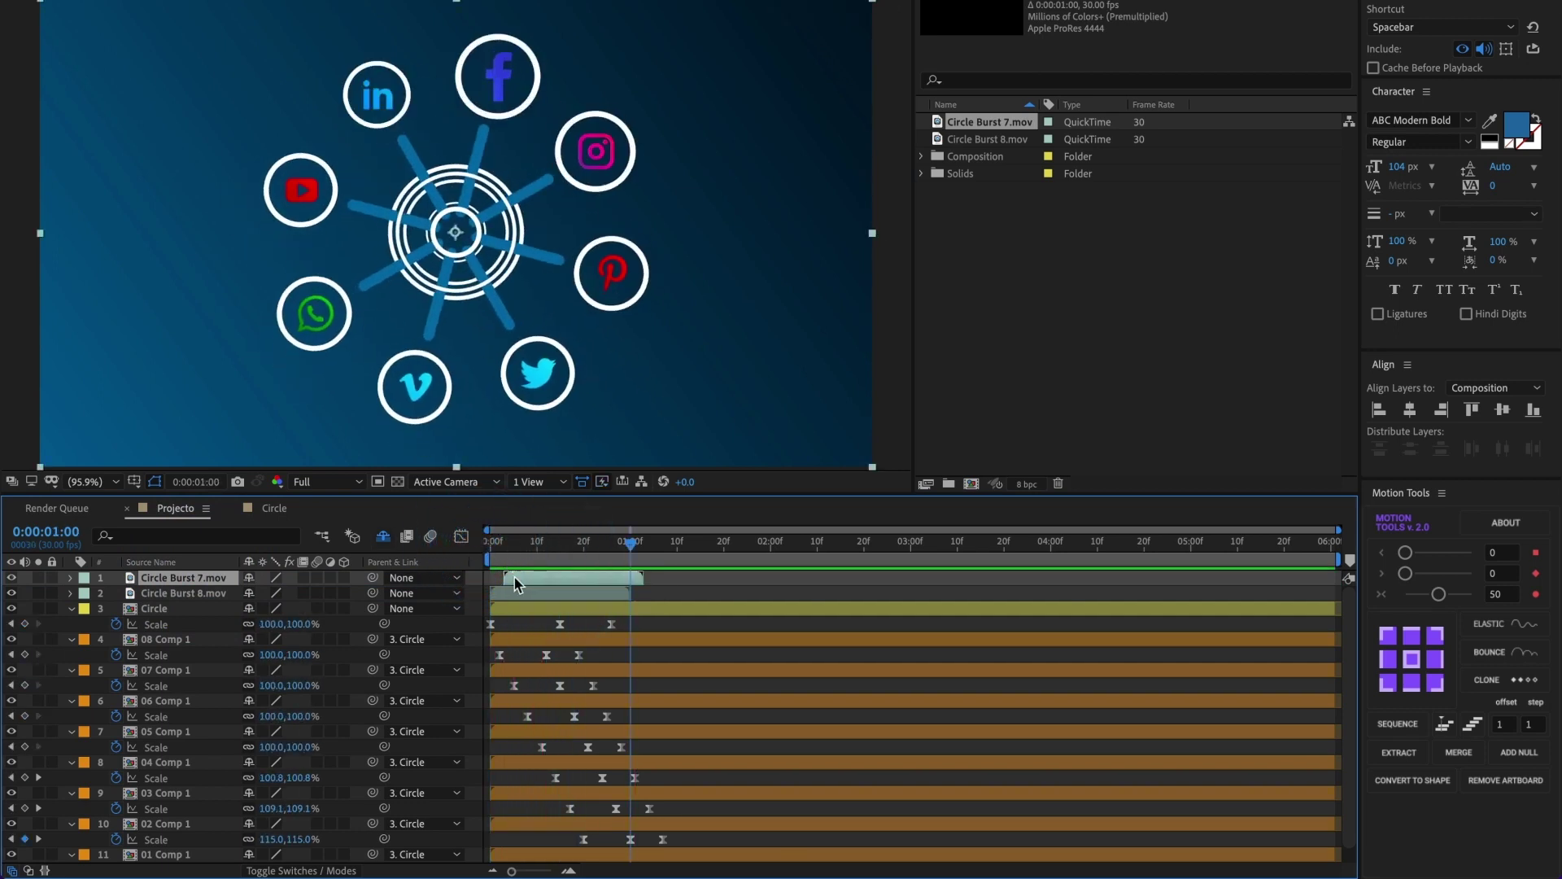
Step: Move both Circle Burst layers to the bottom of the stack and replay the animation
left_click(513, 594)
left_click(512, 577, "shift")
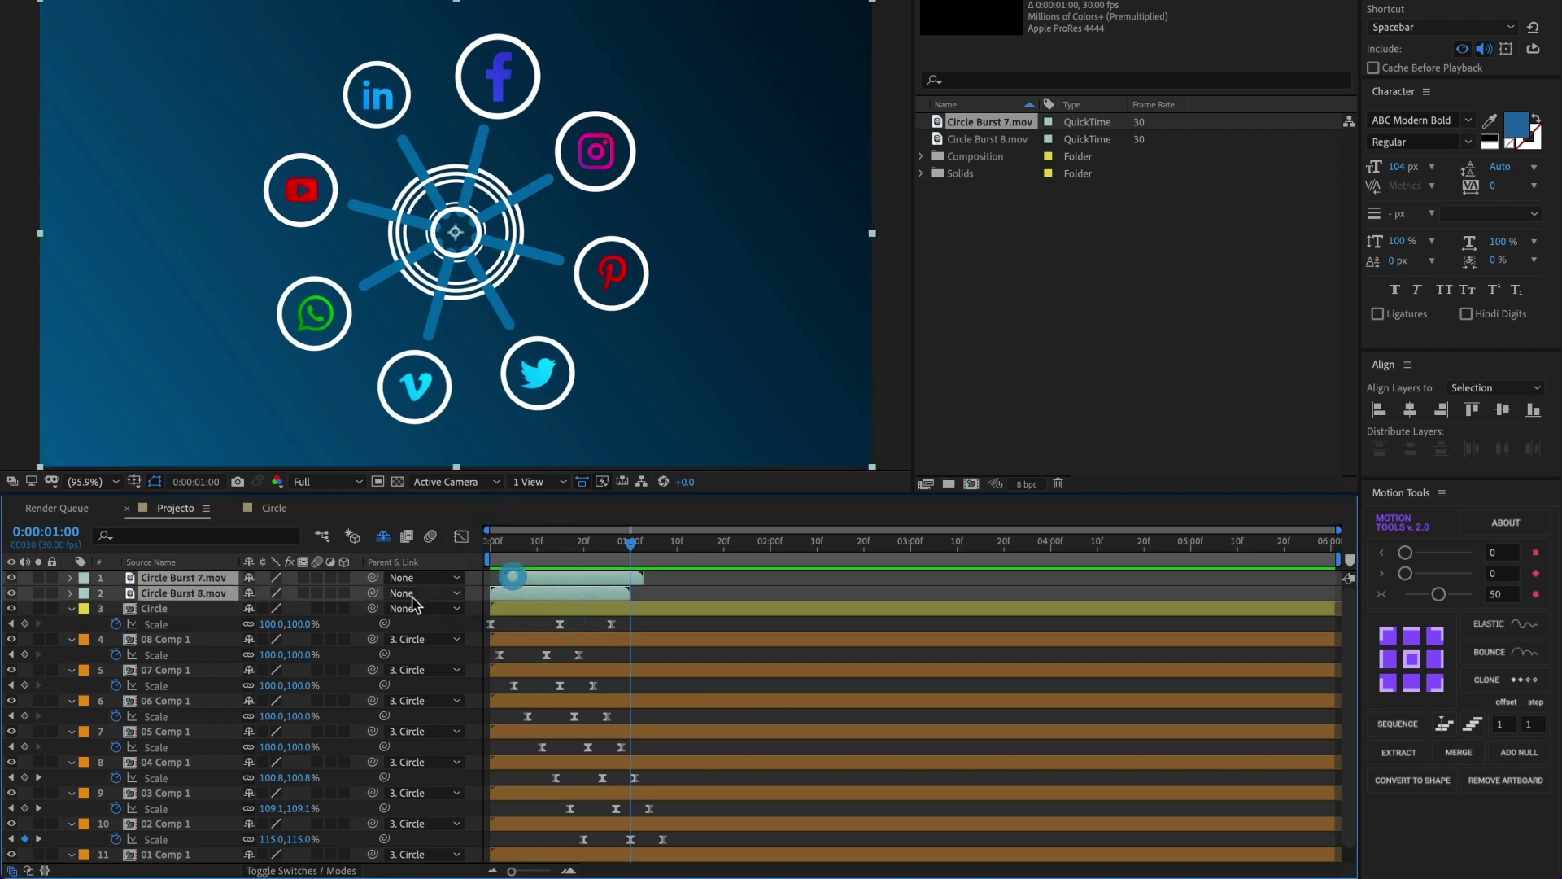
scroll(186, 604, "down", 1)
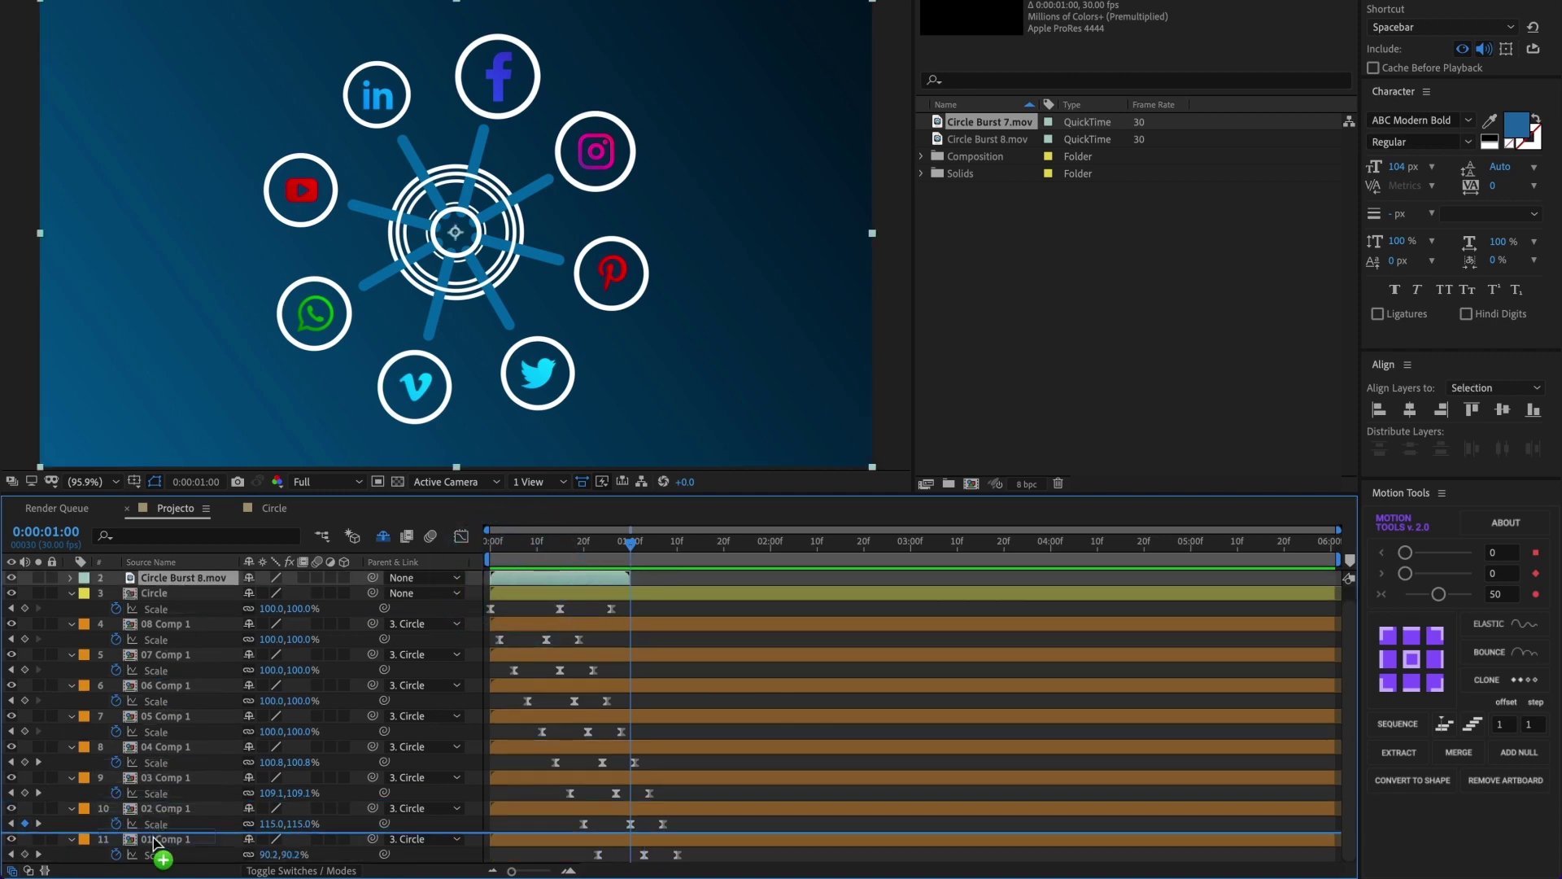
left_click_drag(149, 760, 154, 850)
key("Home")
key("space")
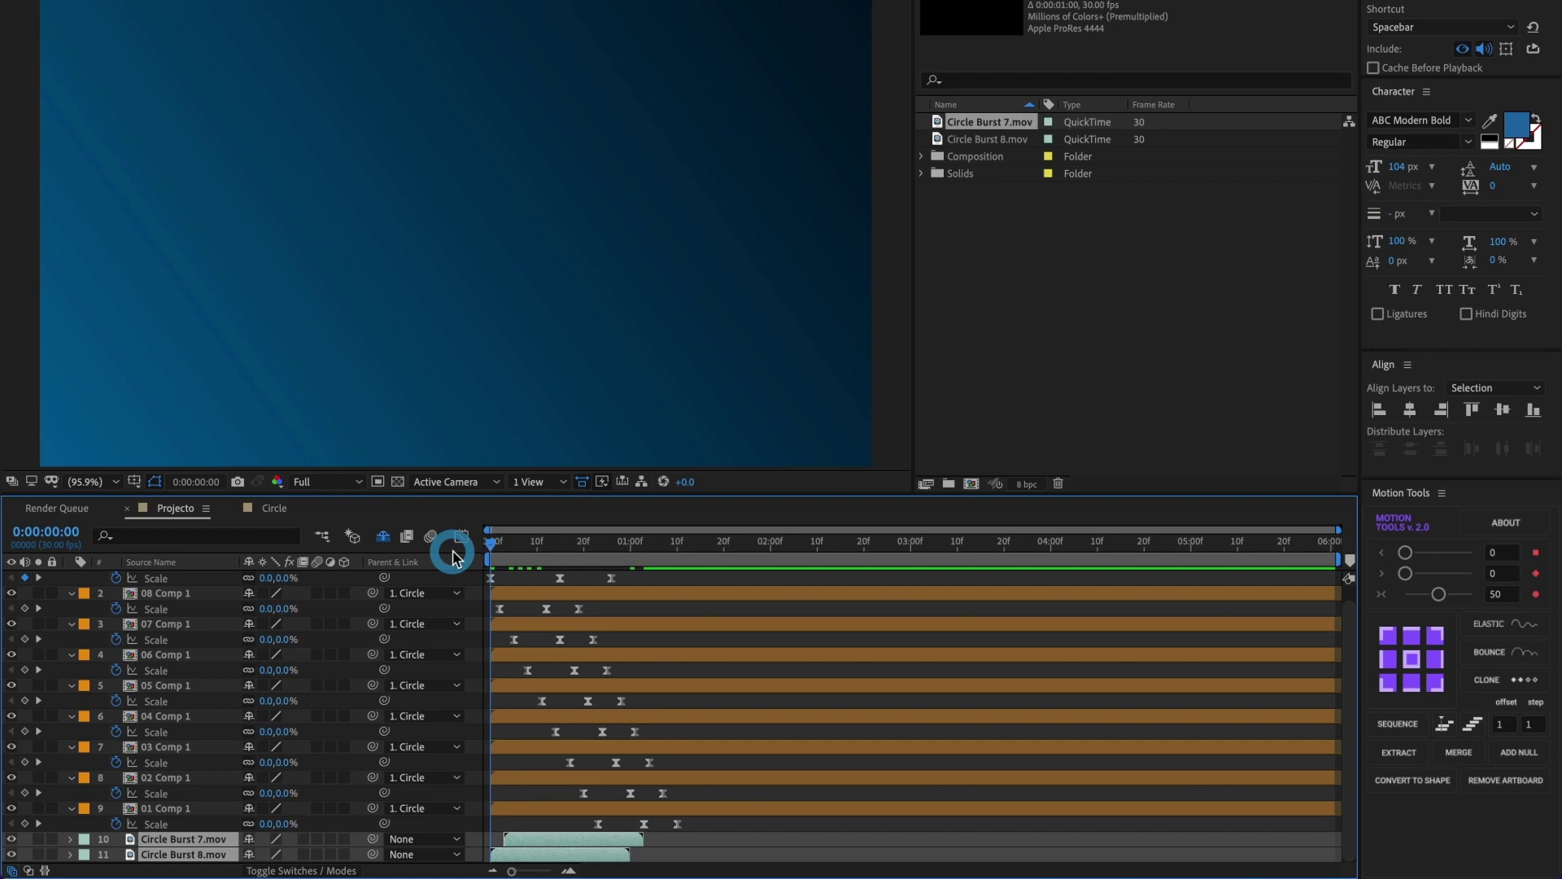